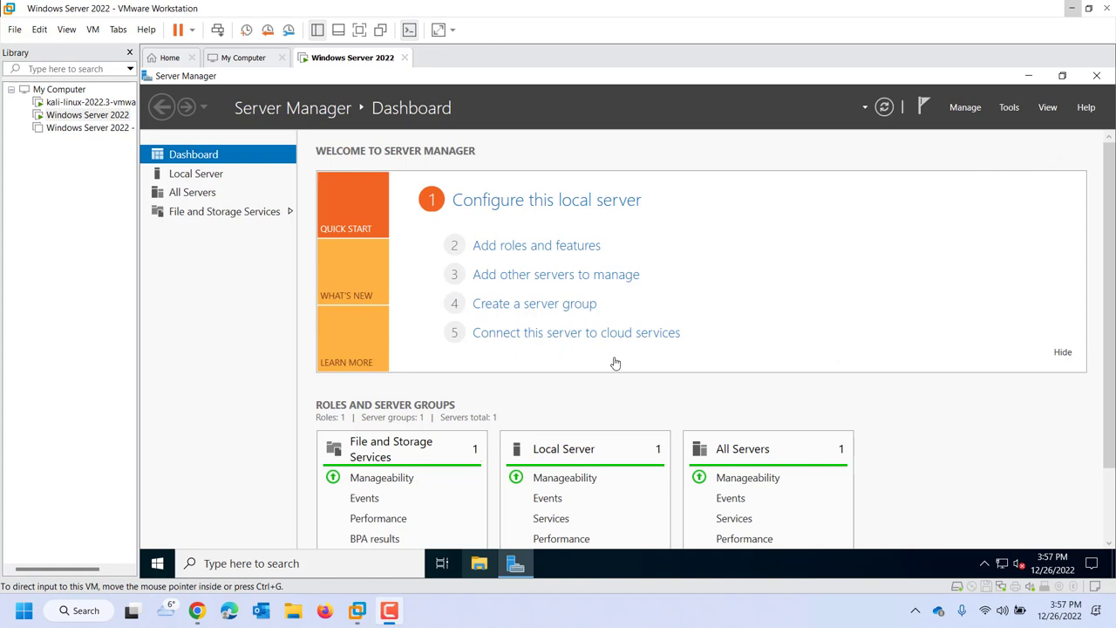
# Minimize Server Manager, restore its Dashboard from the taskbar, and show the Manage menu options.
pyautogui.click(1029, 79)
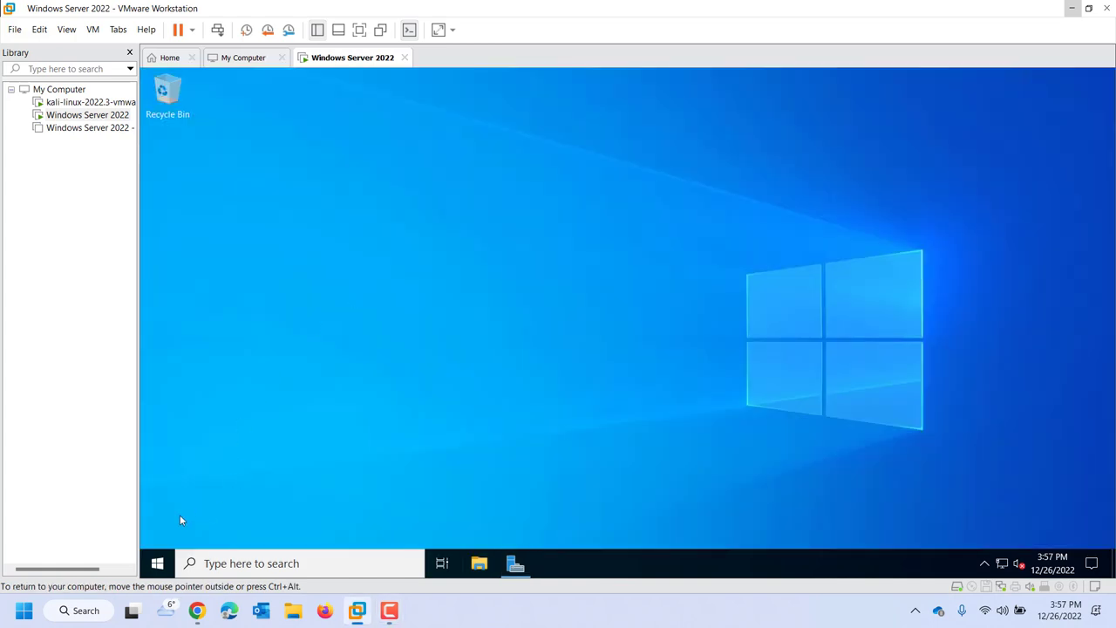
pyautogui.click(155, 563)
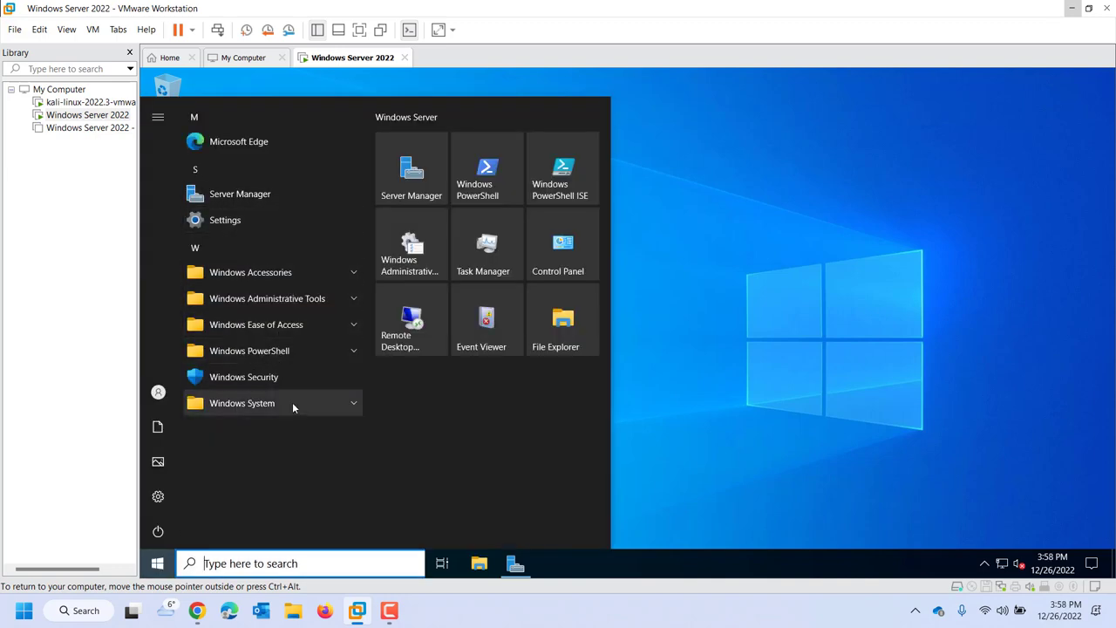
pyautogui.click(745, 438)
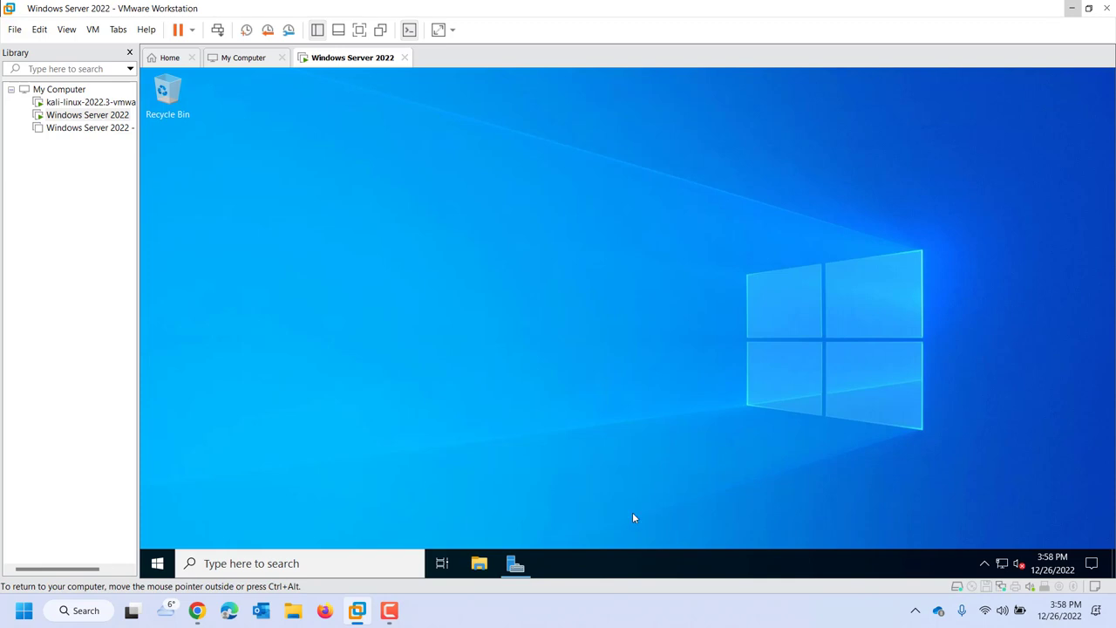
pyautogui.click(514, 565)
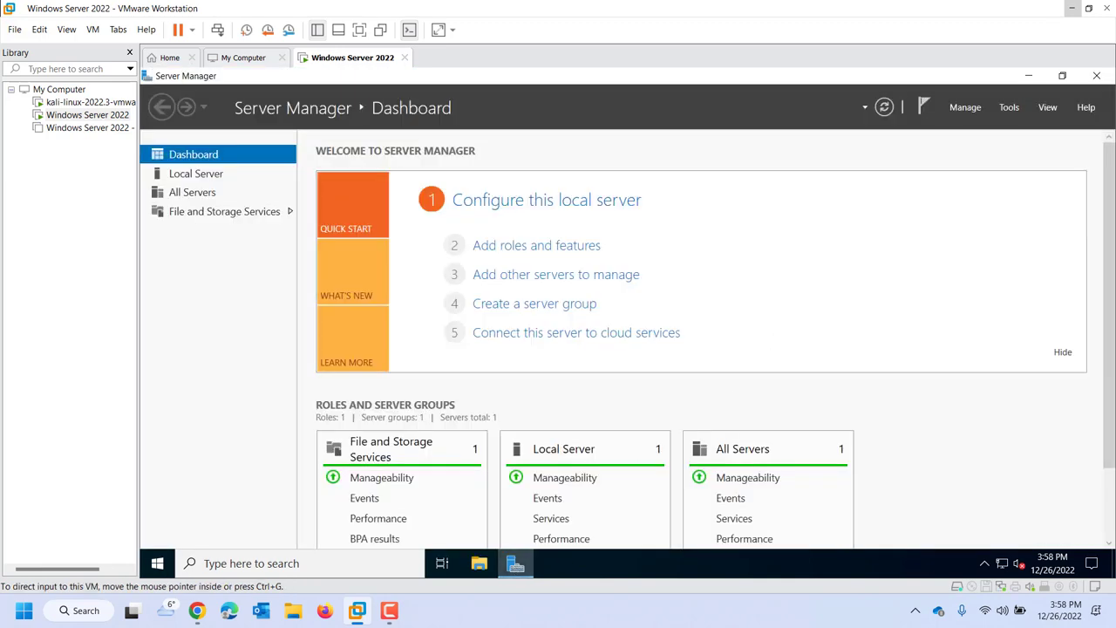
pyautogui.click(967, 109)
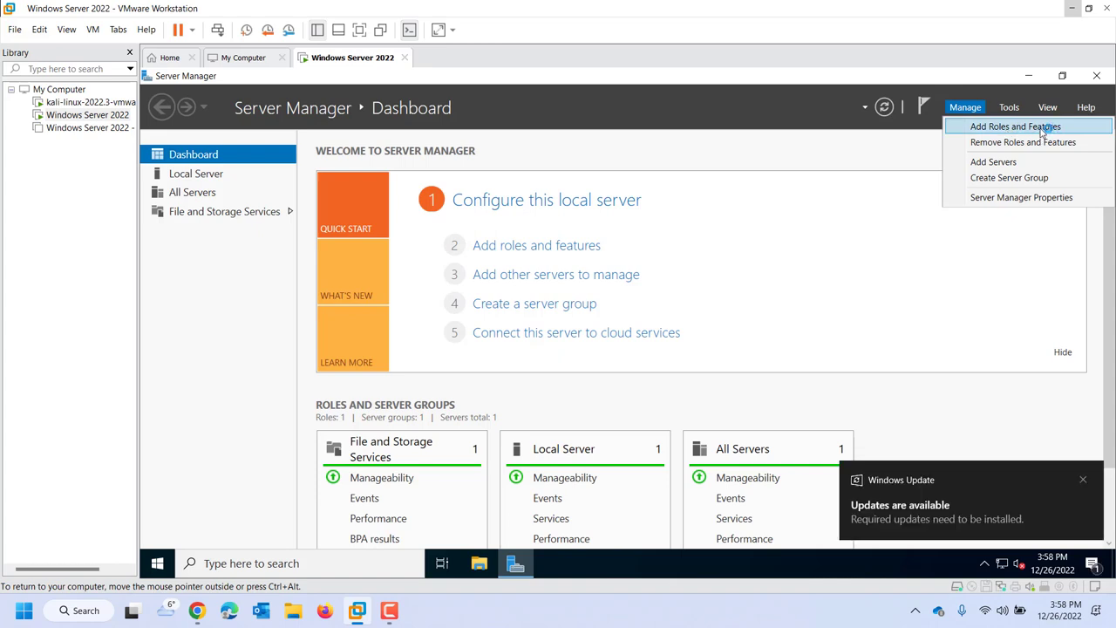
# Launch Add Roles and Features and advance with Role-based installation to the destination server page.
pyautogui.click(1043, 130)
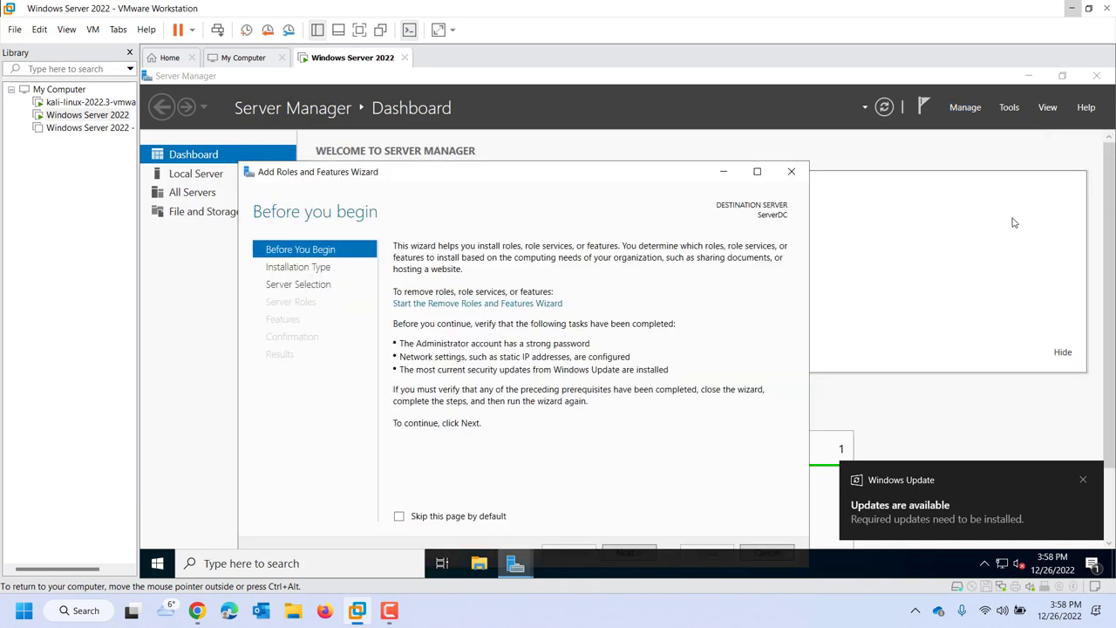
pyautogui.click(1085, 480)
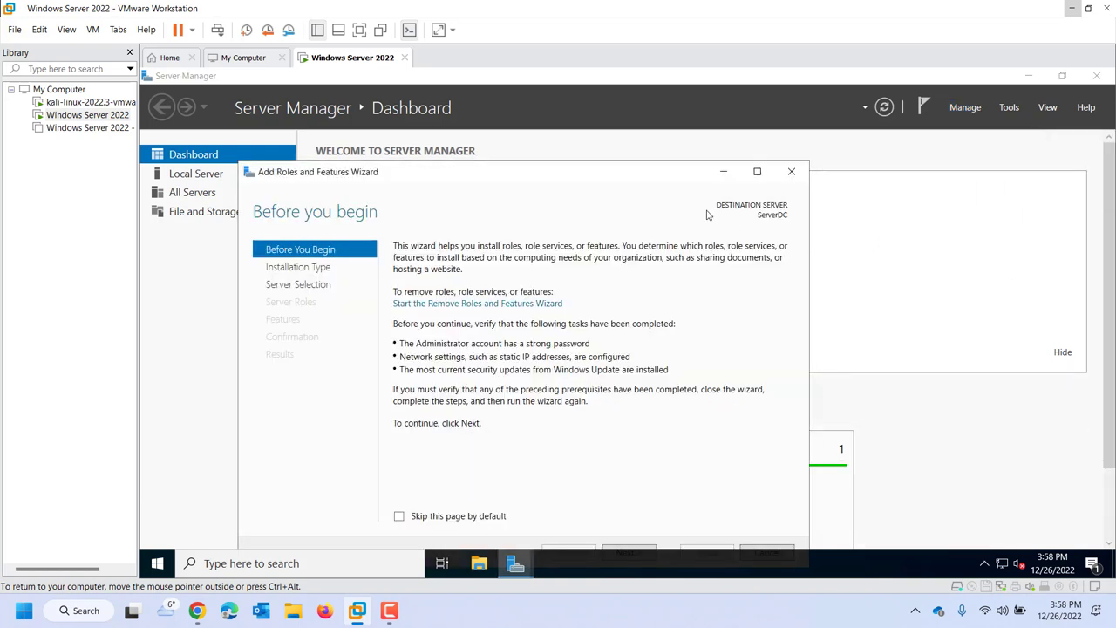
pyautogui.moveTo(1108, 296); pyautogui.dragTo(1100, 364)
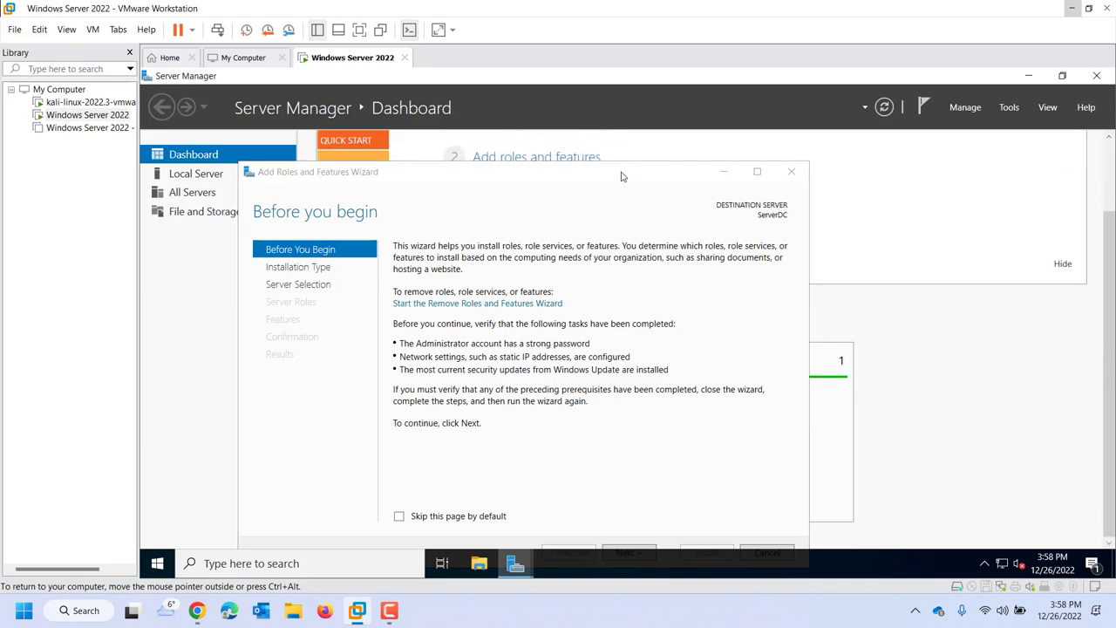
pyautogui.moveTo(622, 174); pyautogui.dragTo(637, 129)
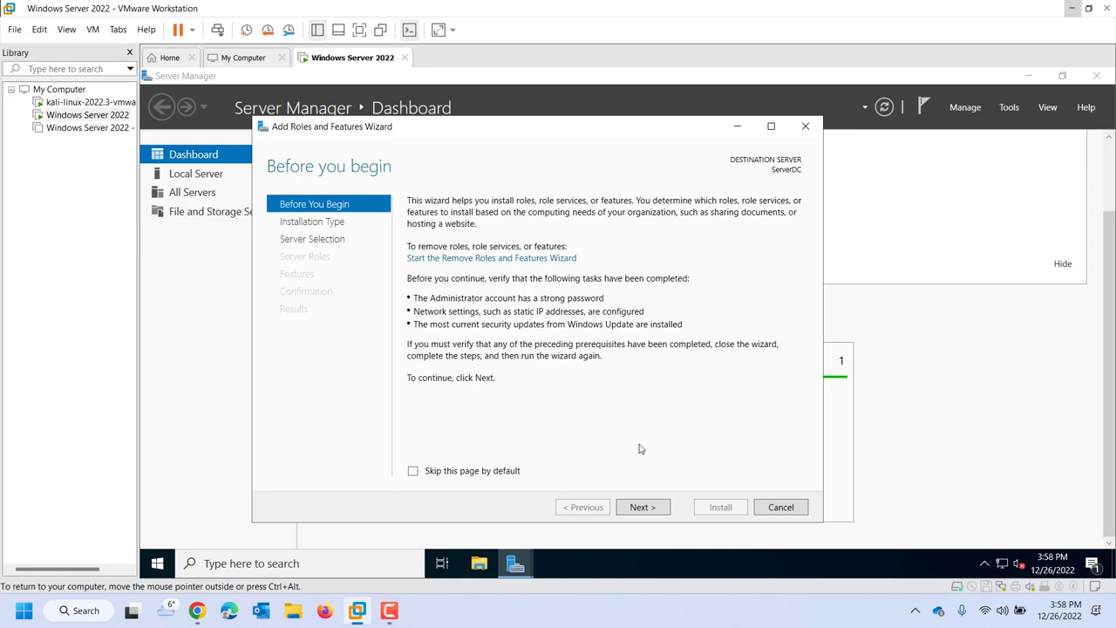
pyautogui.click(642, 507)
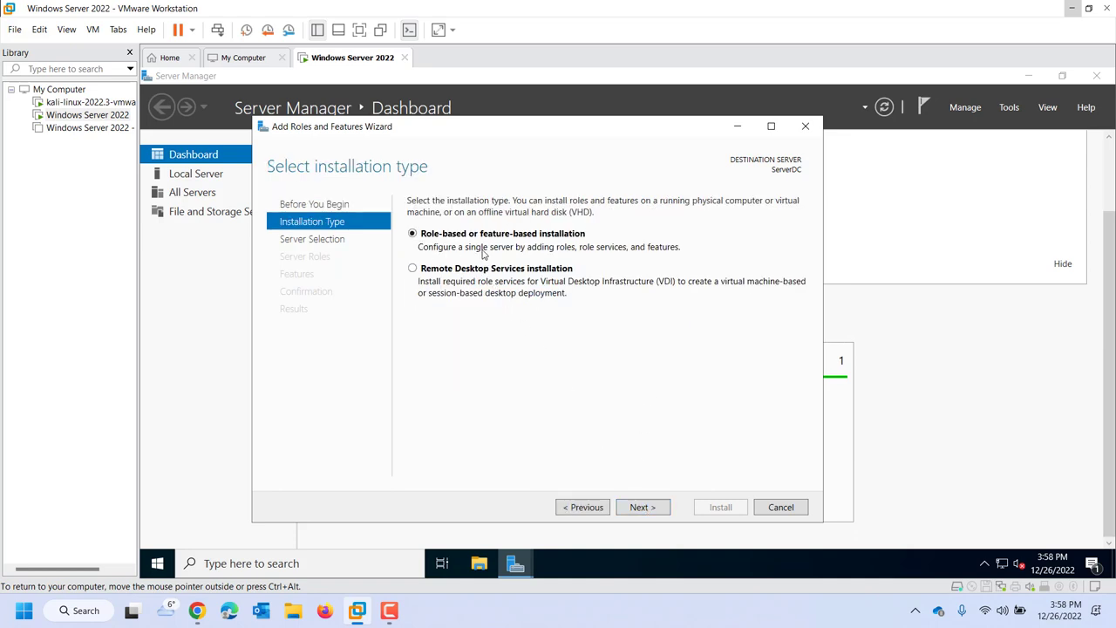
pyautogui.click(645, 506)
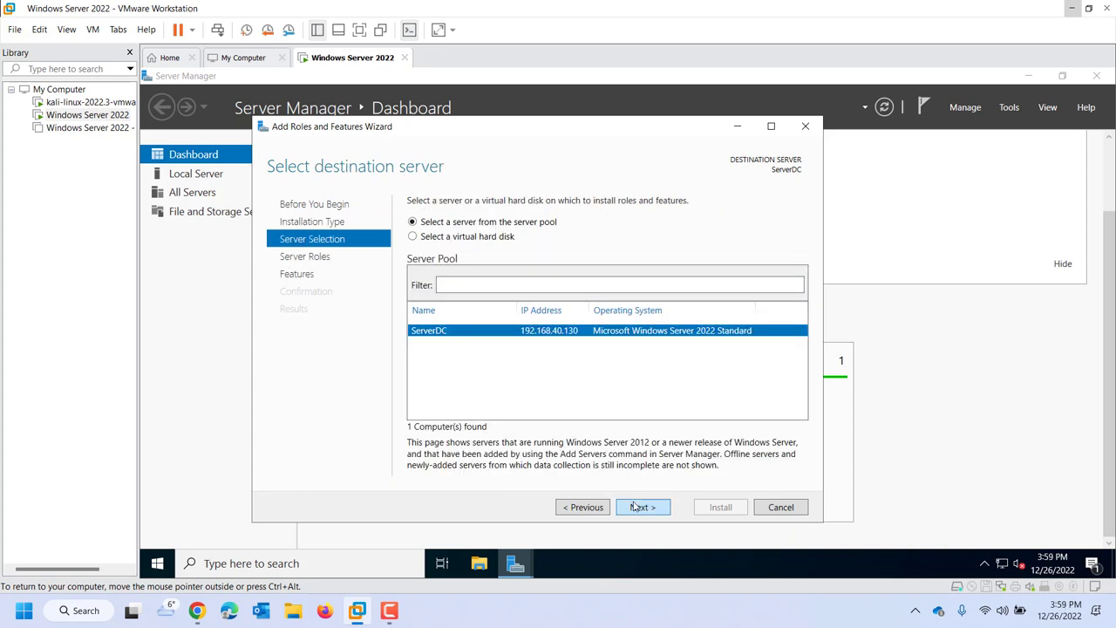
# Keep ServerDC as the destination server and advance to the Select server roles page.
pyautogui.click(641, 507)
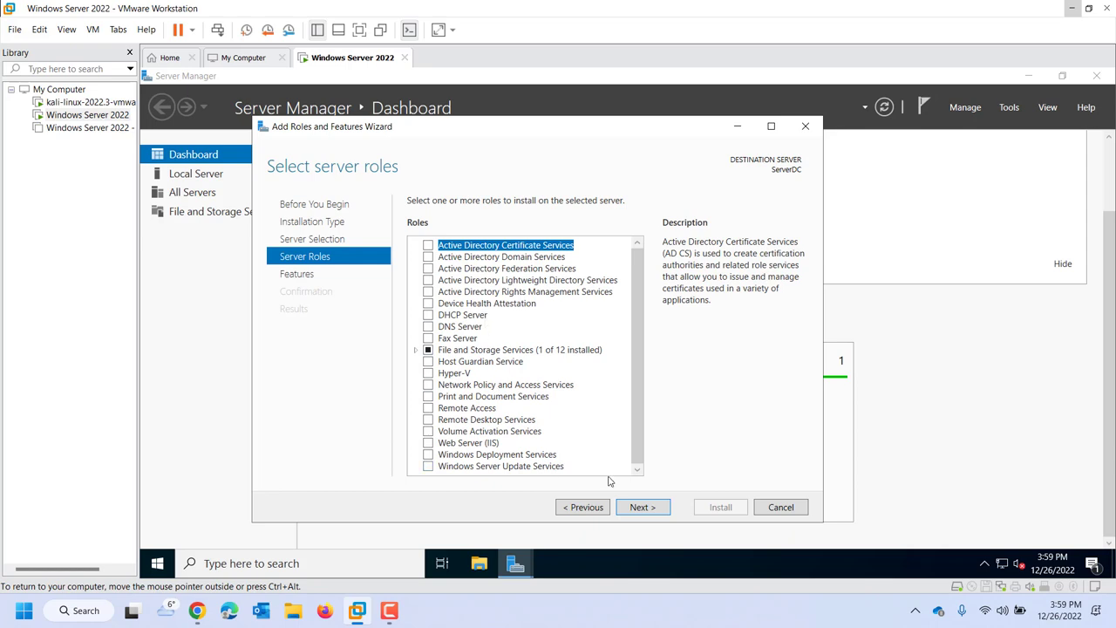
# Skip roles to view the Features list, then cancel the wizard and close Server Manager.
pyautogui.click(641, 507)
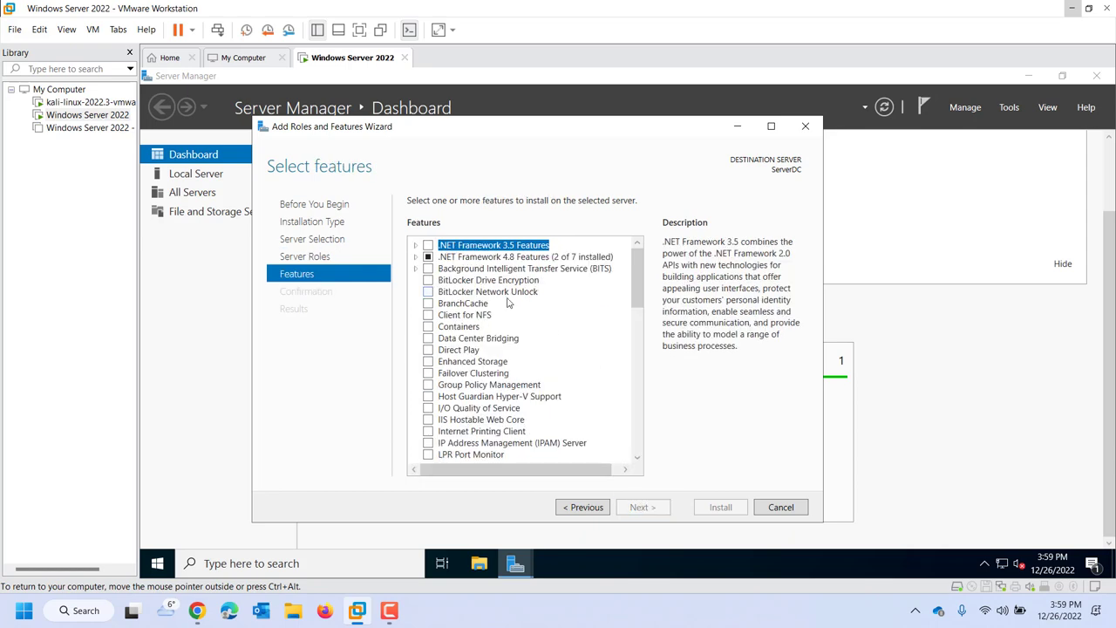
pyautogui.scroll(-1, 508, 303)
pyautogui.scroll(1, 512, 311)
pyautogui.moveTo(633, 289); pyautogui.dragTo(658, 439)
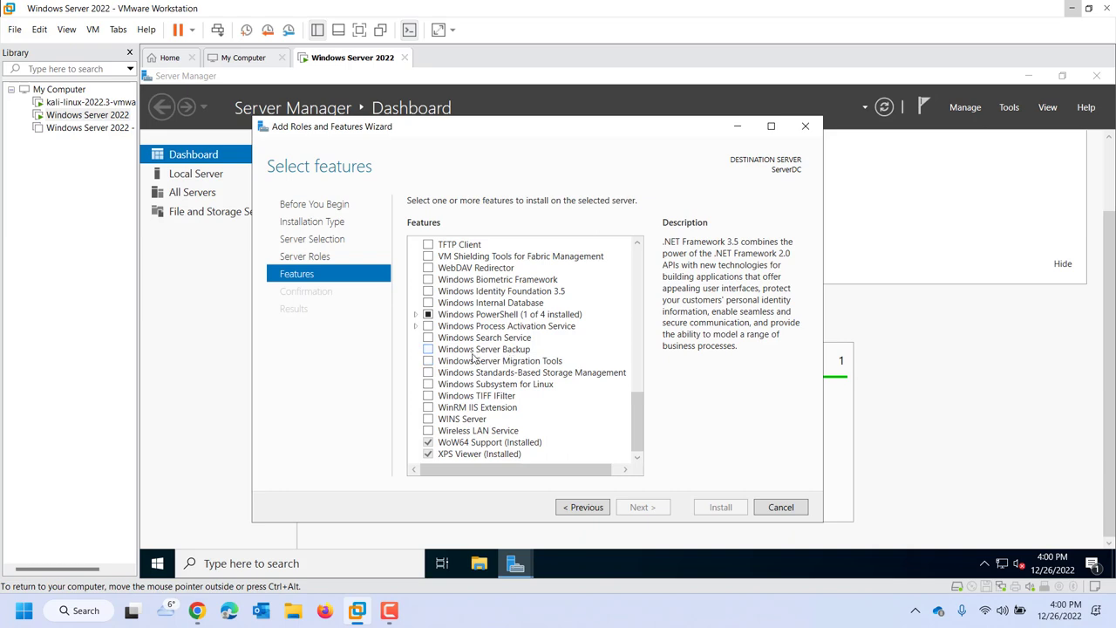
pyautogui.scroll(7, 473, 357)
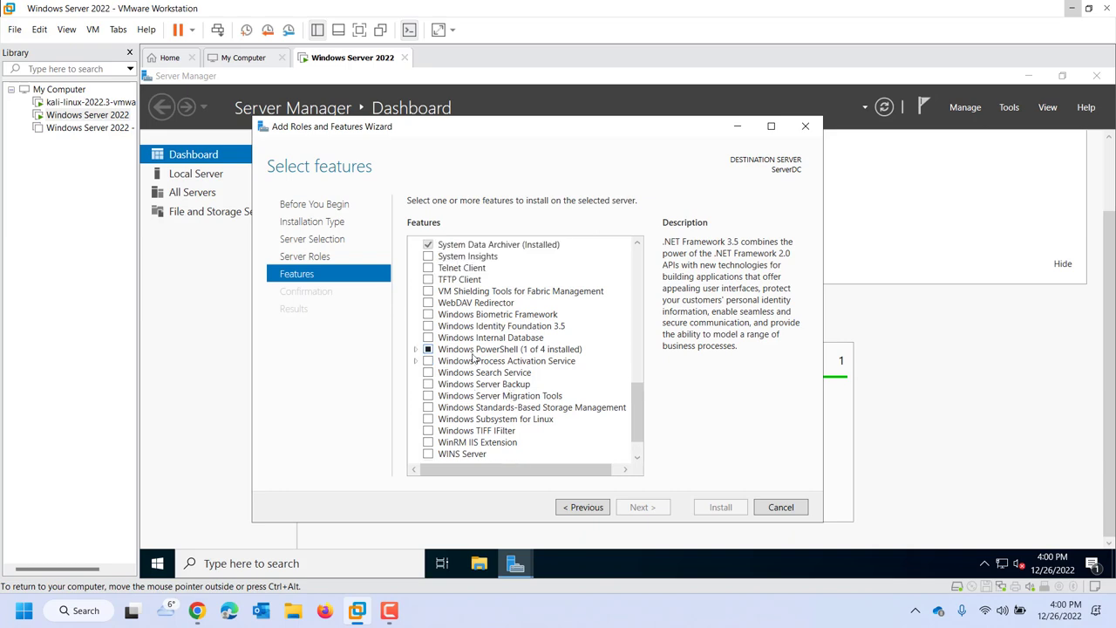
pyautogui.scroll(4, 473, 356)
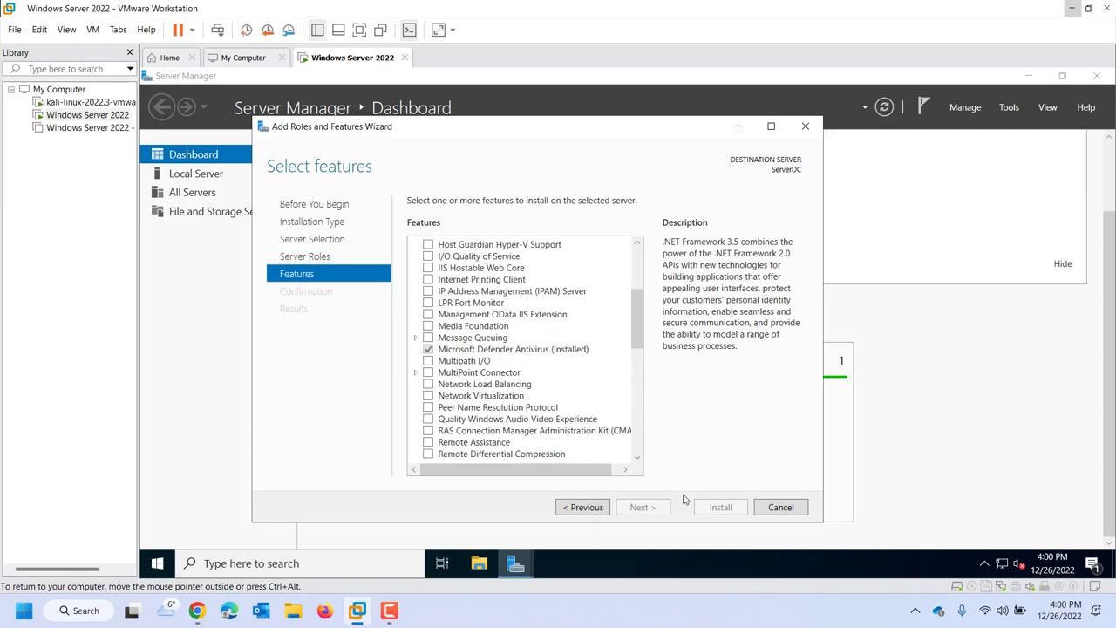
pyautogui.click(781, 511)
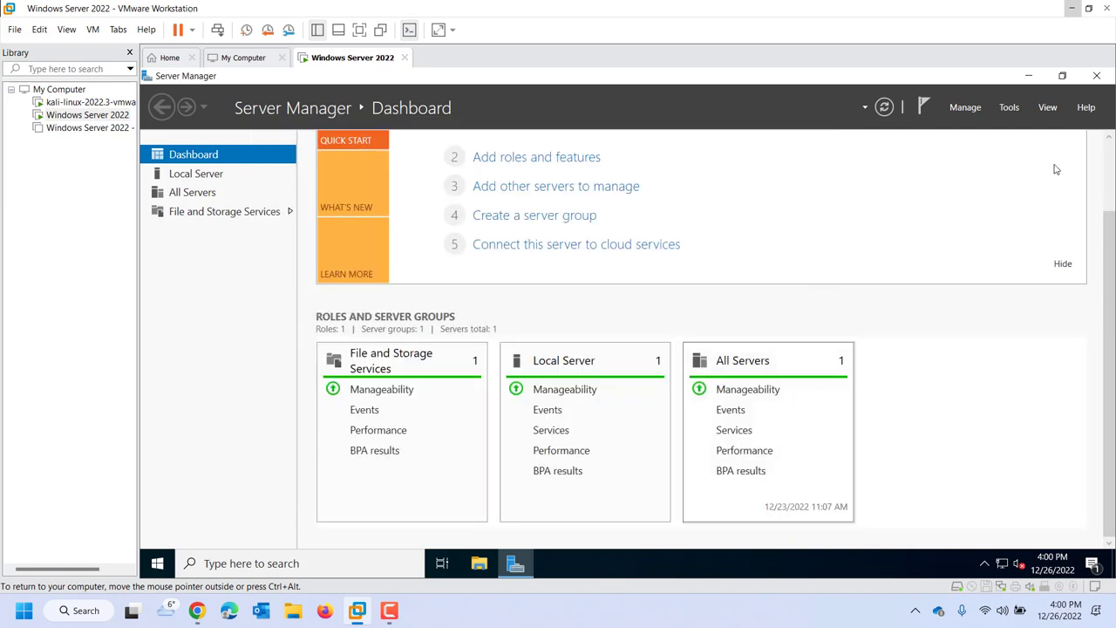
pyautogui.click(1096, 77)
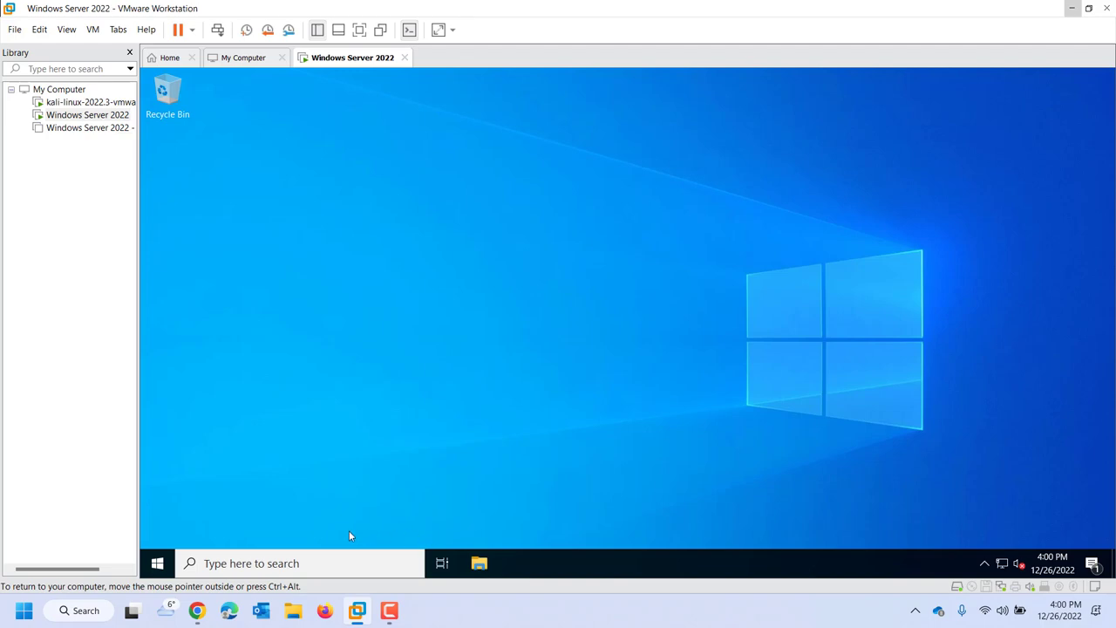
# Switch to the Dell Servers page in Chrome and browse the server categories.
pyautogui.click(198, 612)
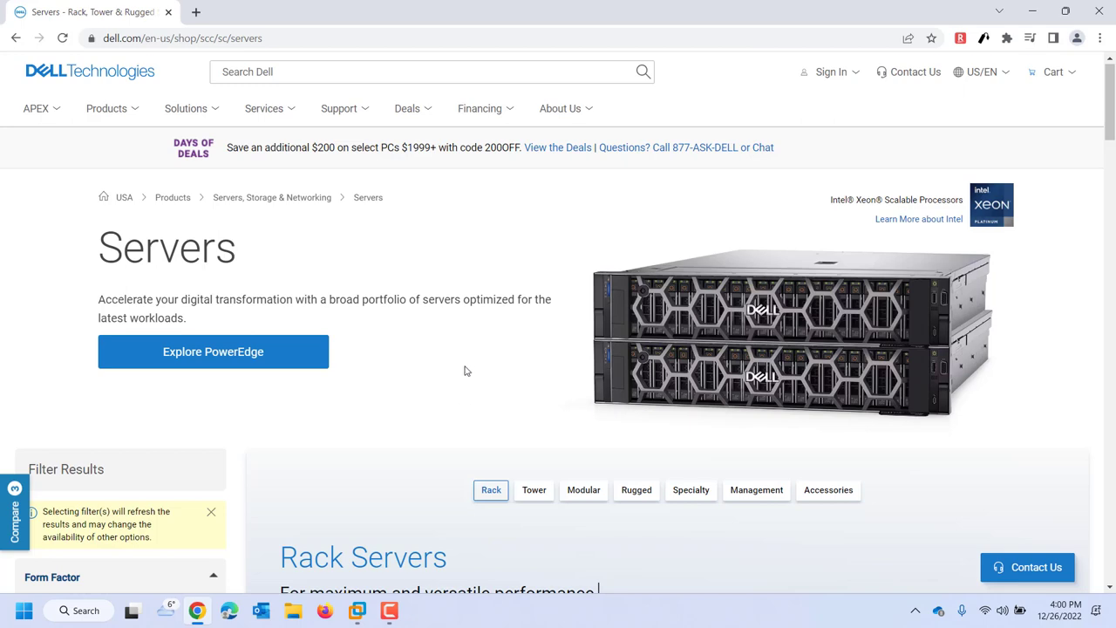
pyautogui.scroll(-1, 464, 369)
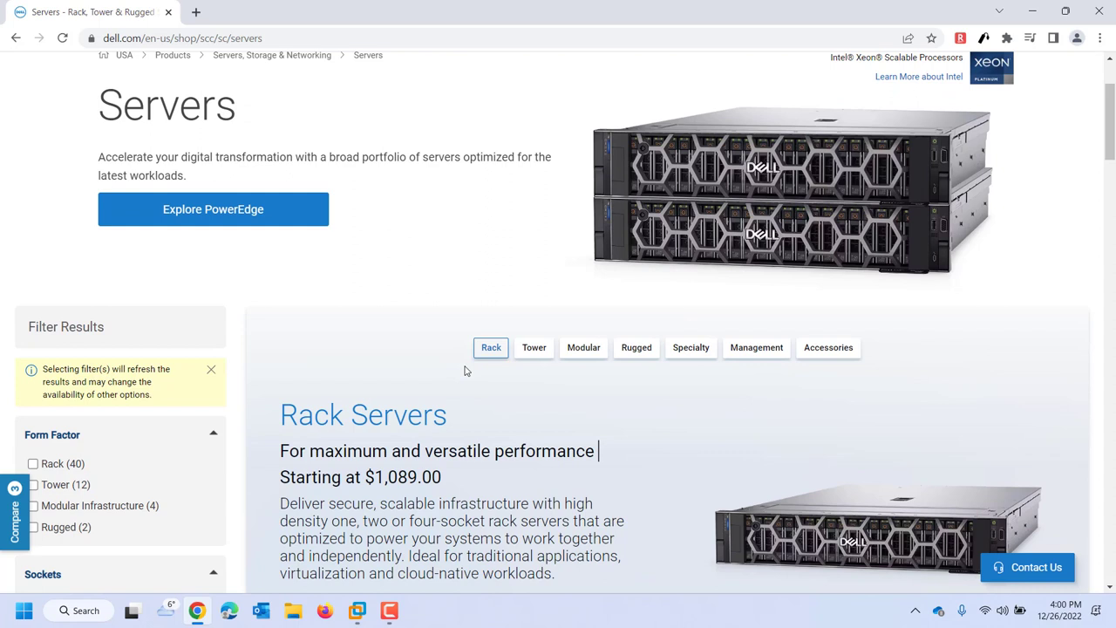
pyautogui.click(491, 349)
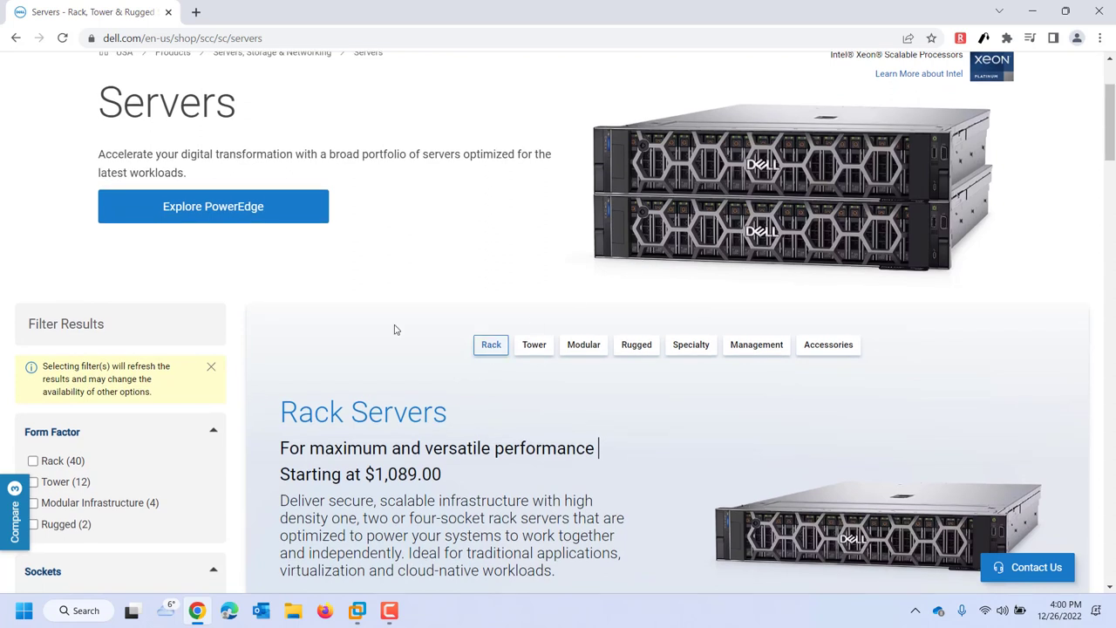
pyautogui.scroll(-3, 394, 329)
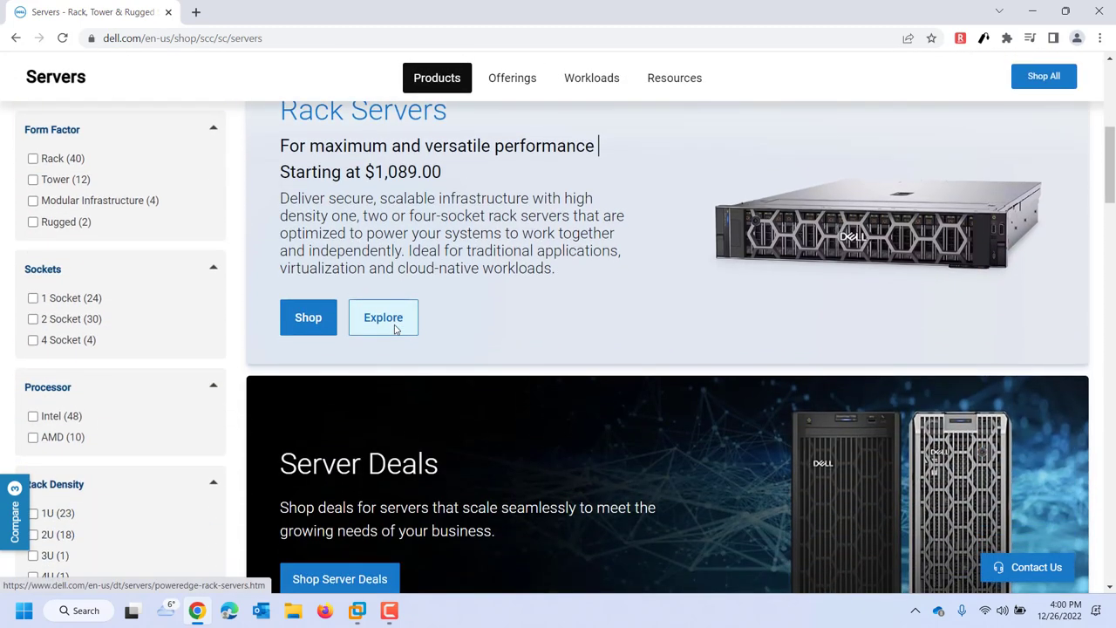
pyautogui.scroll(-1, 394, 329)
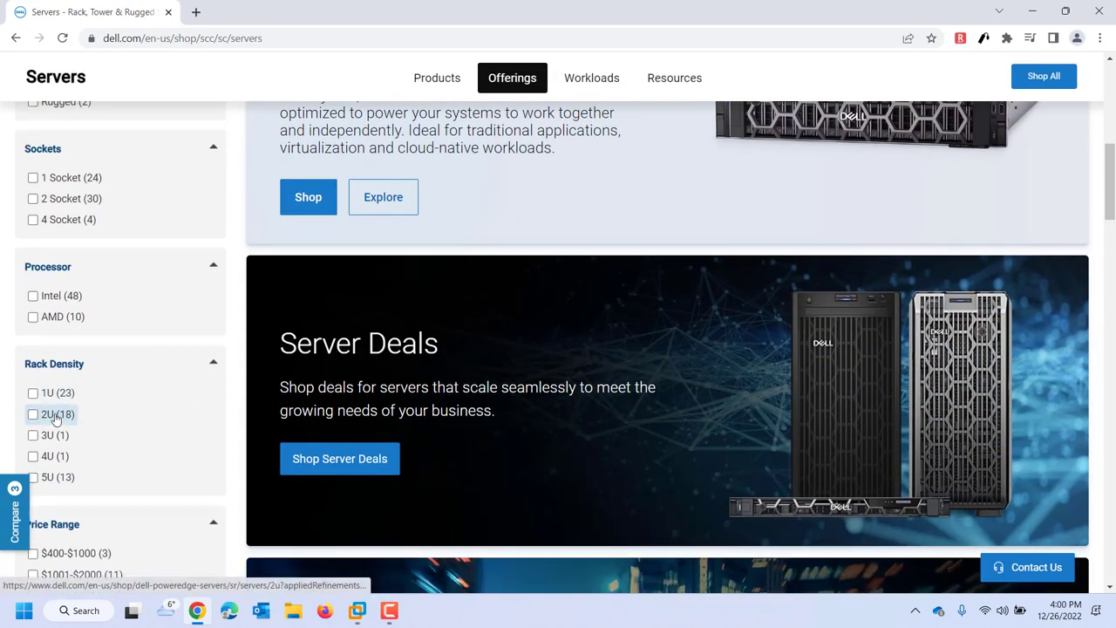
pyautogui.scroll(2, 145, 414)
pyautogui.scroll(2, 145, 414)
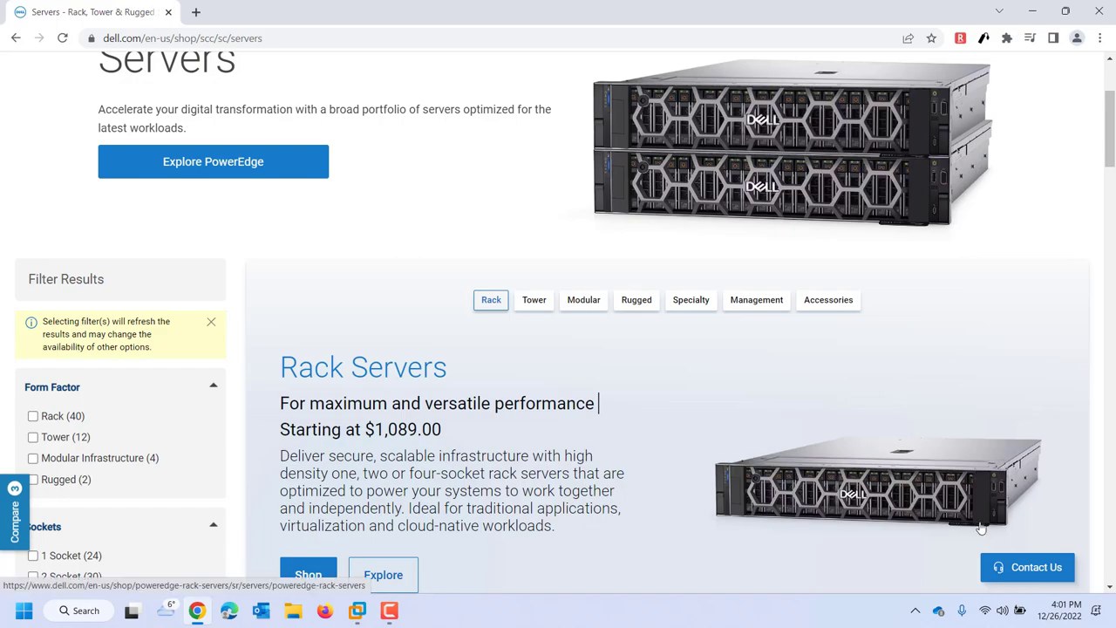
pyautogui.scroll(2, 982, 526)
pyautogui.scroll(-12, 982, 527)
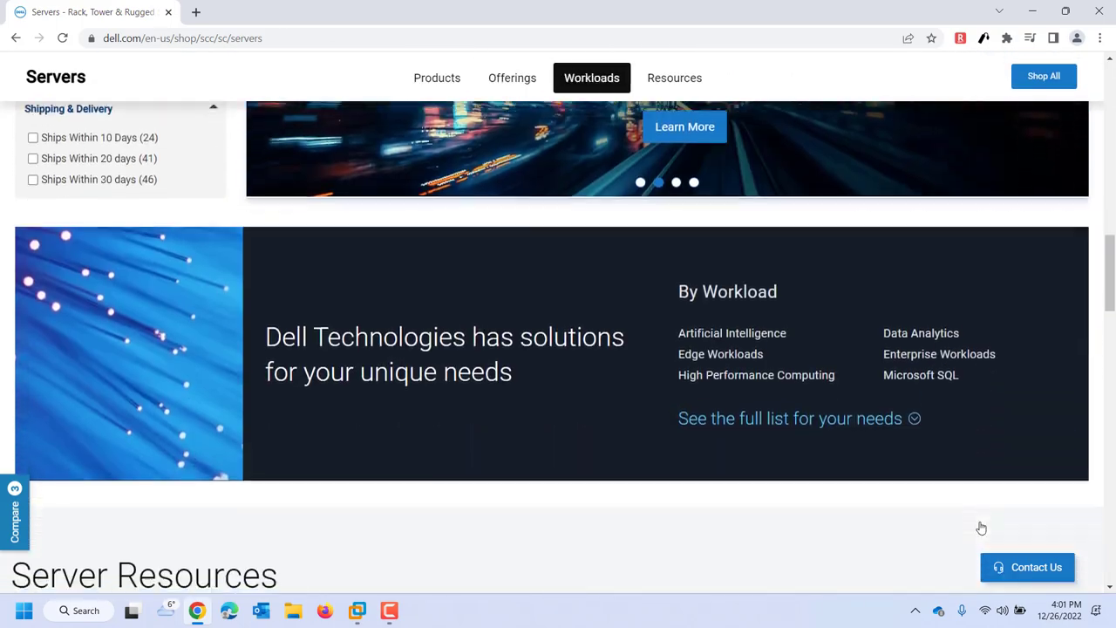
pyautogui.scroll(6, 981, 527)
pyautogui.scroll(7, 981, 528)
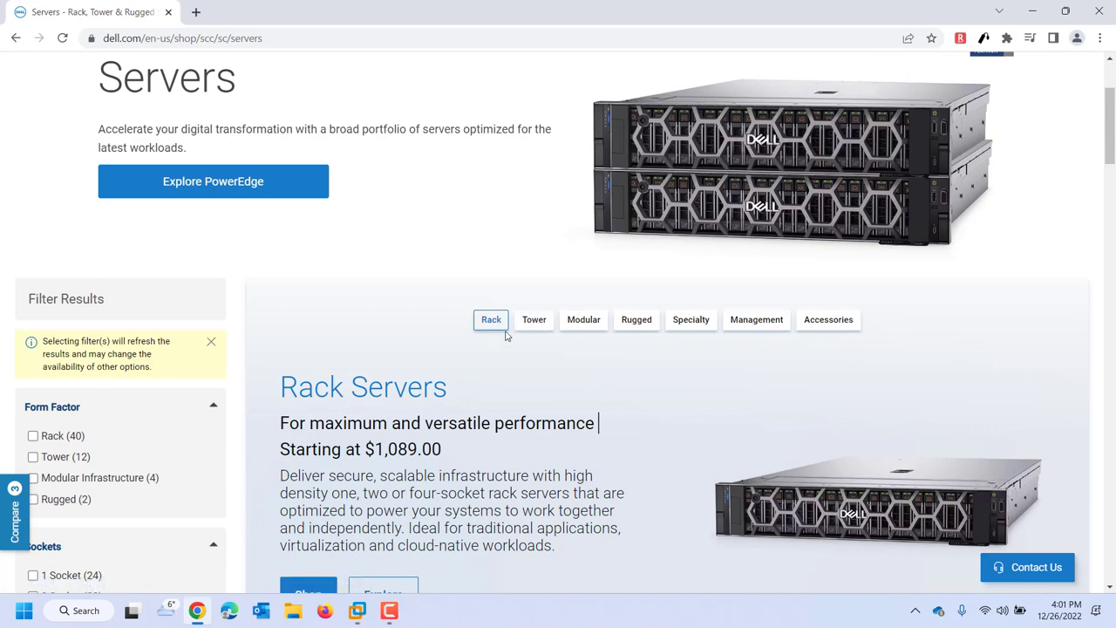
# Review Tower Servers from $559.00, then return to Rack Servers from $1,089.00.
pyautogui.click(538, 322)
pyautogui.scroll(-2, 846, 288)
pyautogui.scroll(-3, 939, 301)
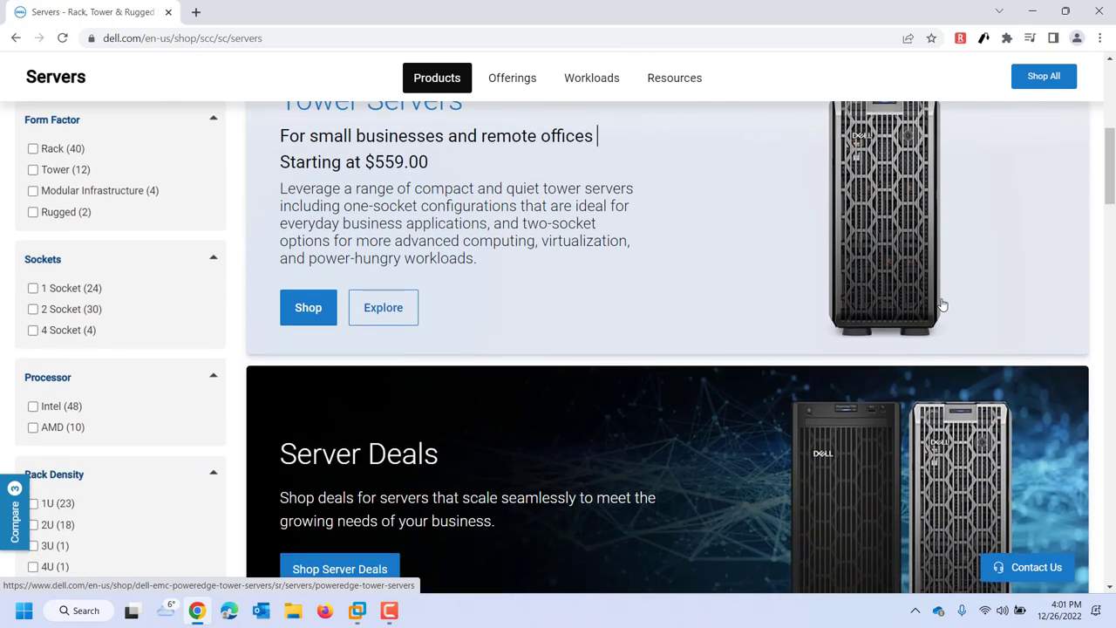
pyautogui.scroll(-1, 764, 436)
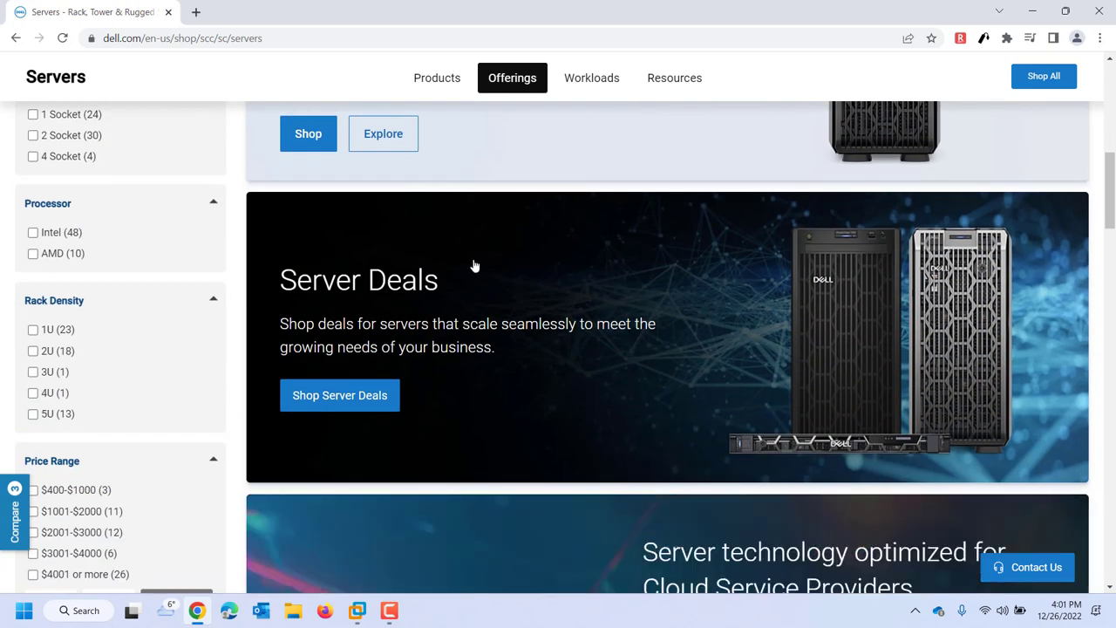
pyautogui.scroll(2, 474, 265)
pyautogui.scroll(2, 474, 265)
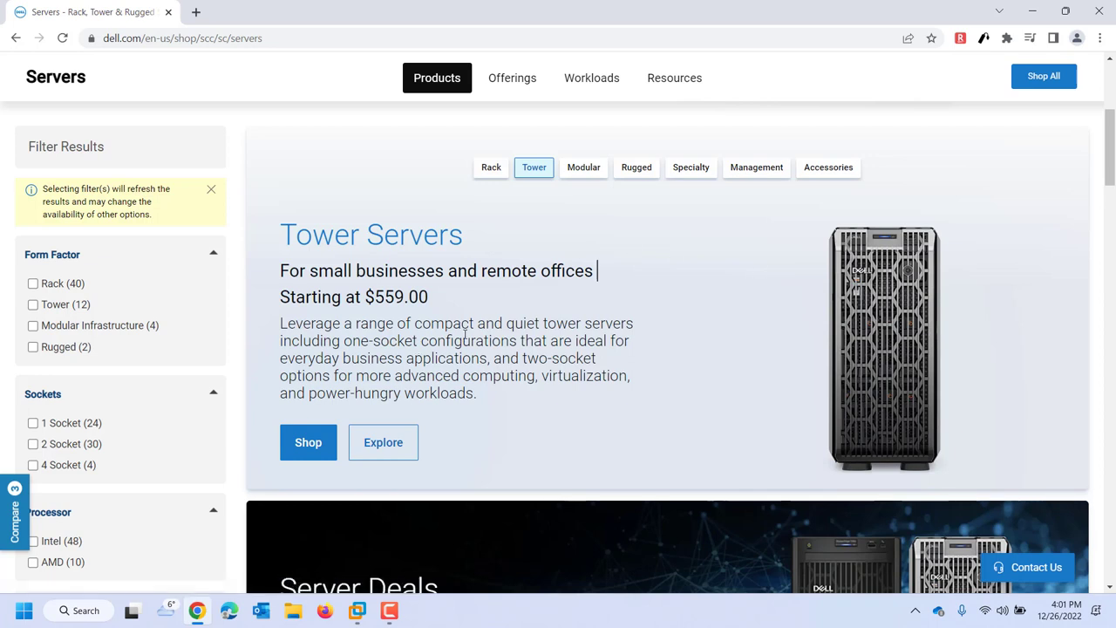
pyautogui.click(496, 175)
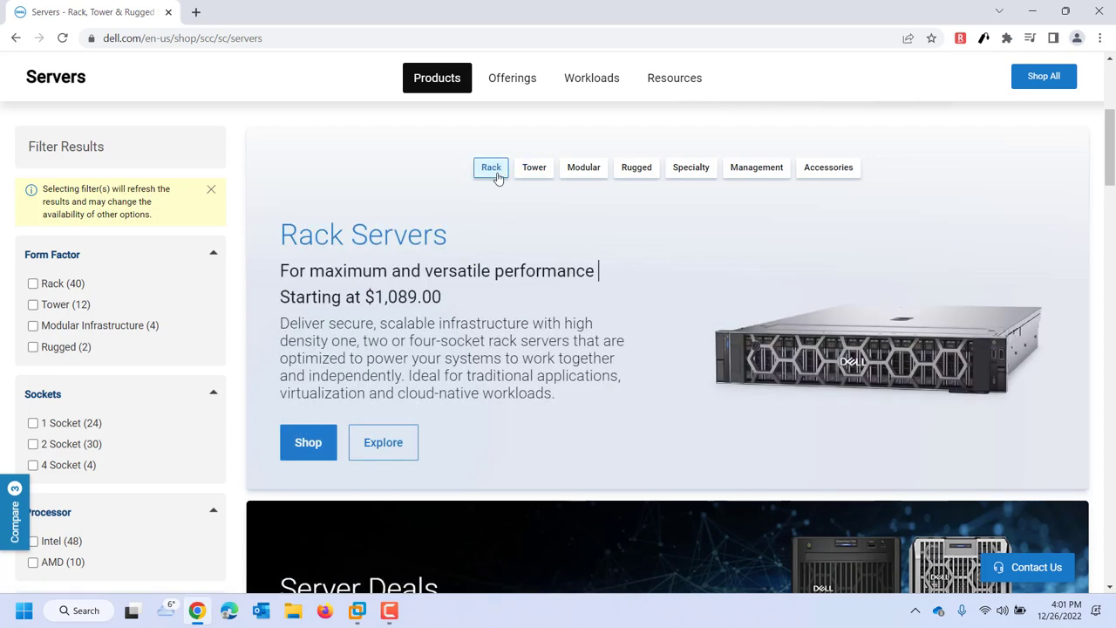
# Open the PowerEdge Rack Servers product listing.
pyautogui.click(322, 447)
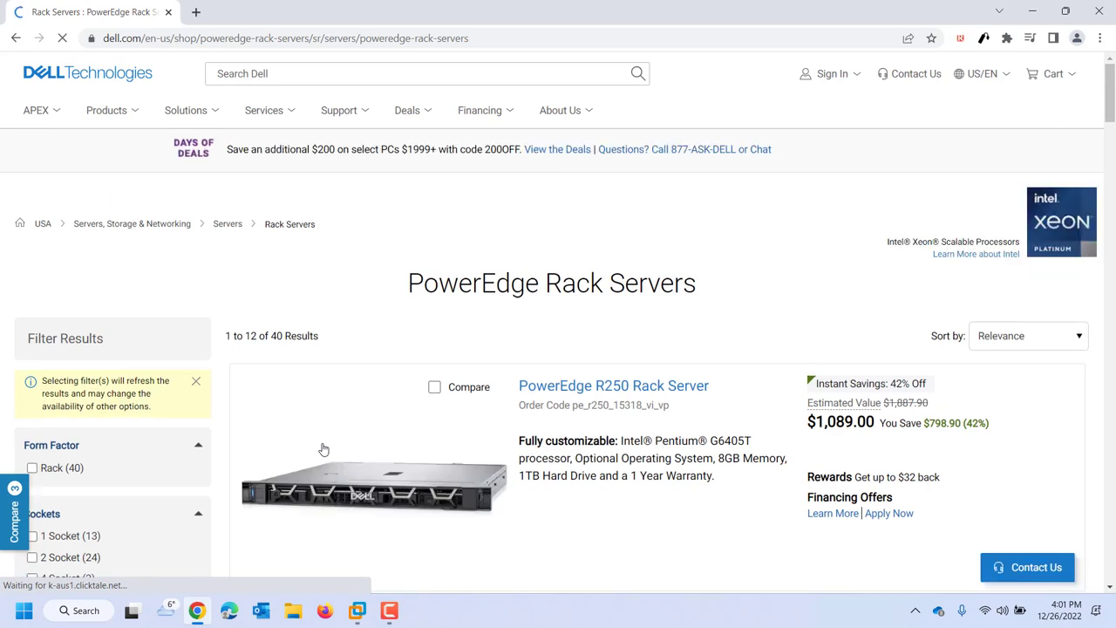
pyautogui.scroll(-2, 324, 449)
pyautogui.scroll(-2, 322, 450)
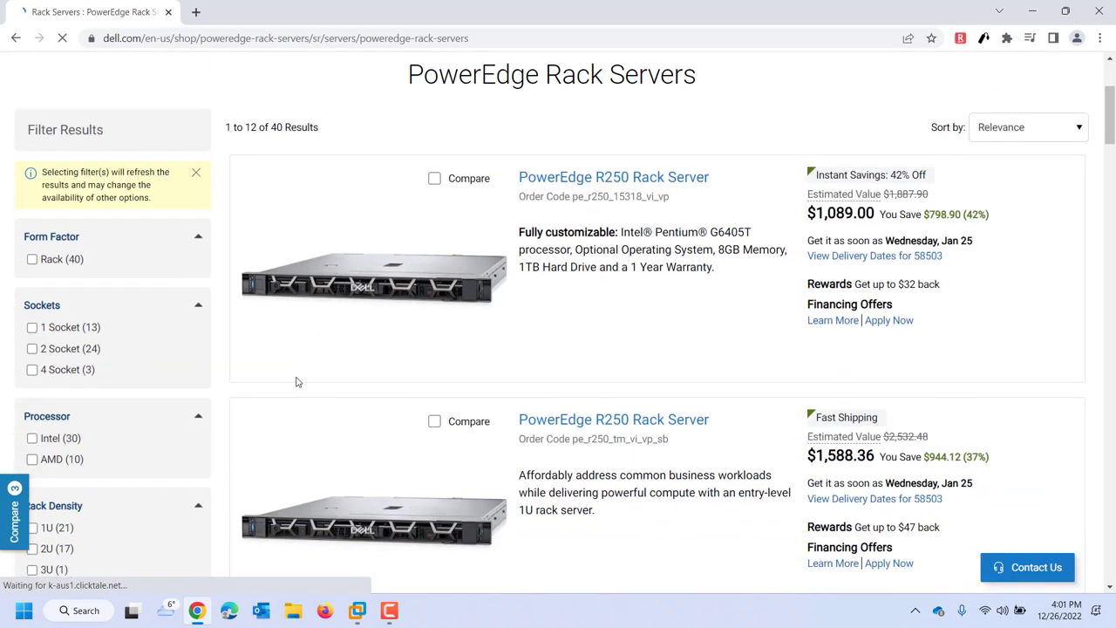
pyautogui.scroll(-1, 262, 376)
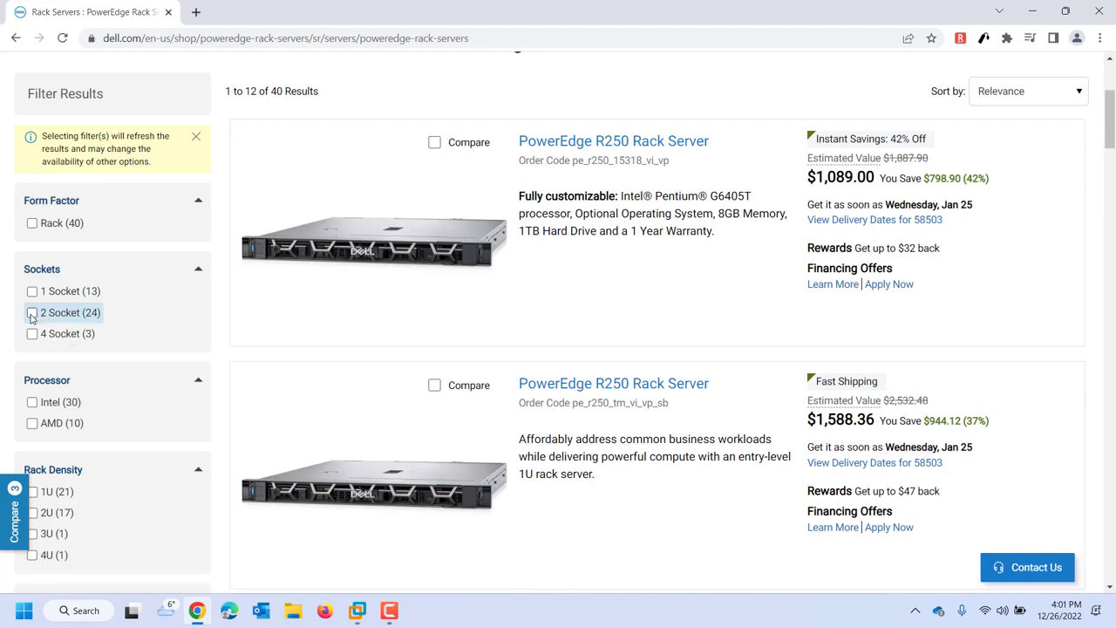
# Filter the listing to 2 Socket and 2U, leaving 13 results including the R740xd.
pyautogui.click(32, 314)
pyautogui.scroll(-2, 84, 365)
pyautogui.scroll(-2, 84, 364)
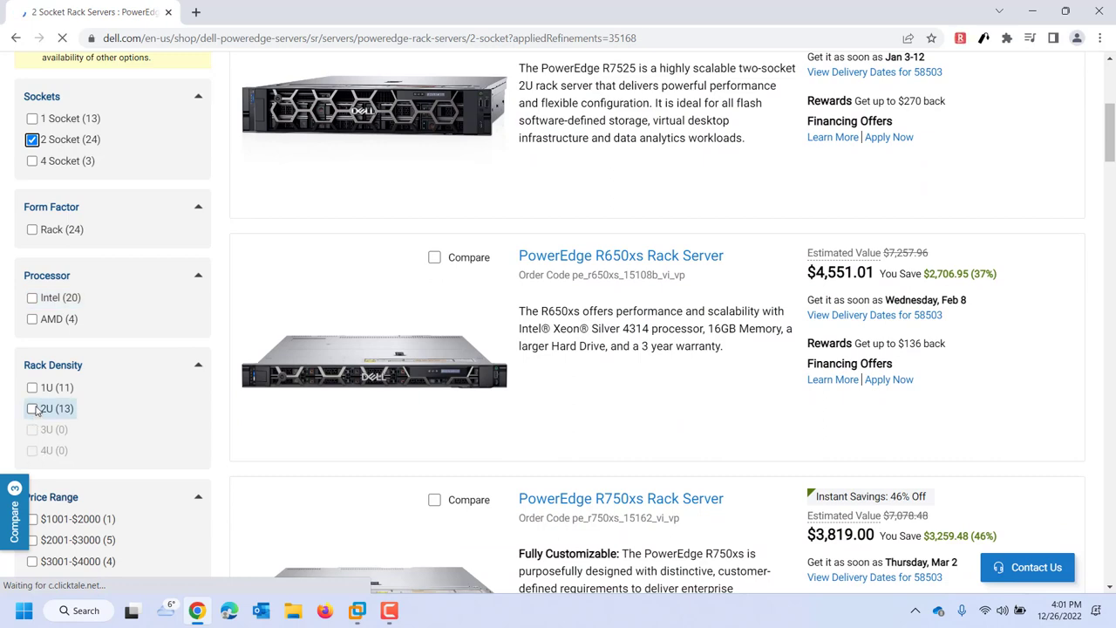
pyautogui.click(33, 409)
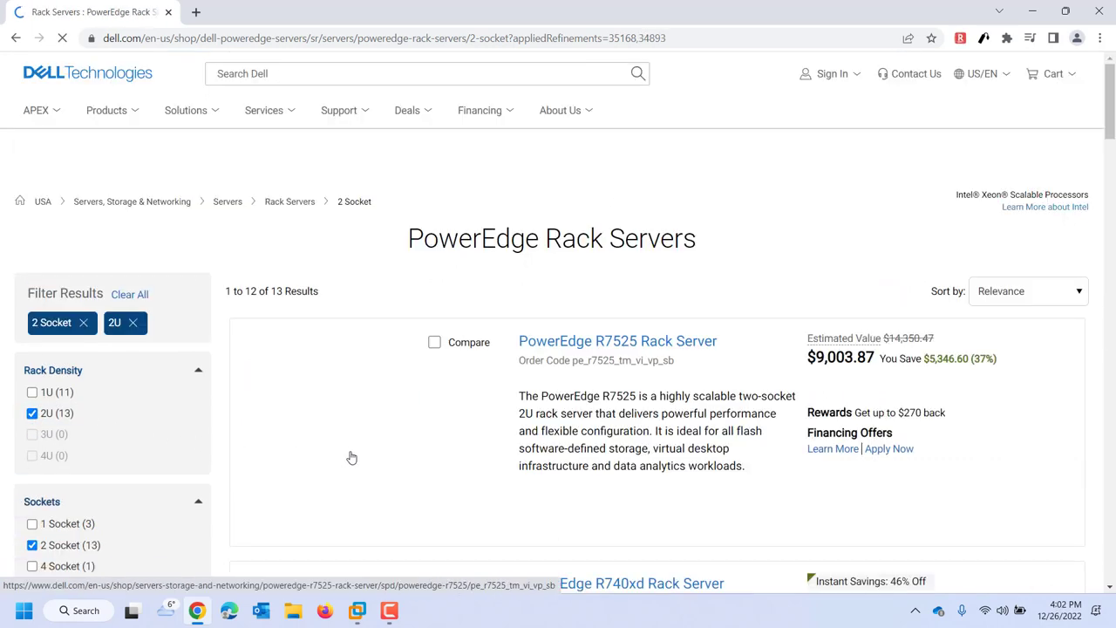
pyautogui.scroll(-1, 352, 458)
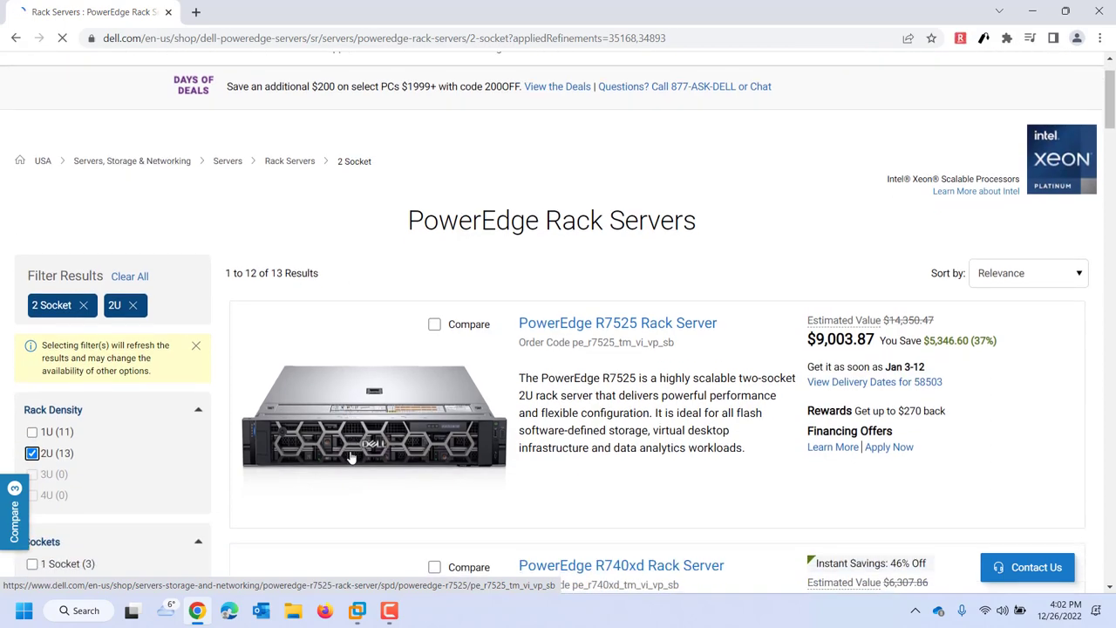
pyautogui.scroll(-3, 352, 458)
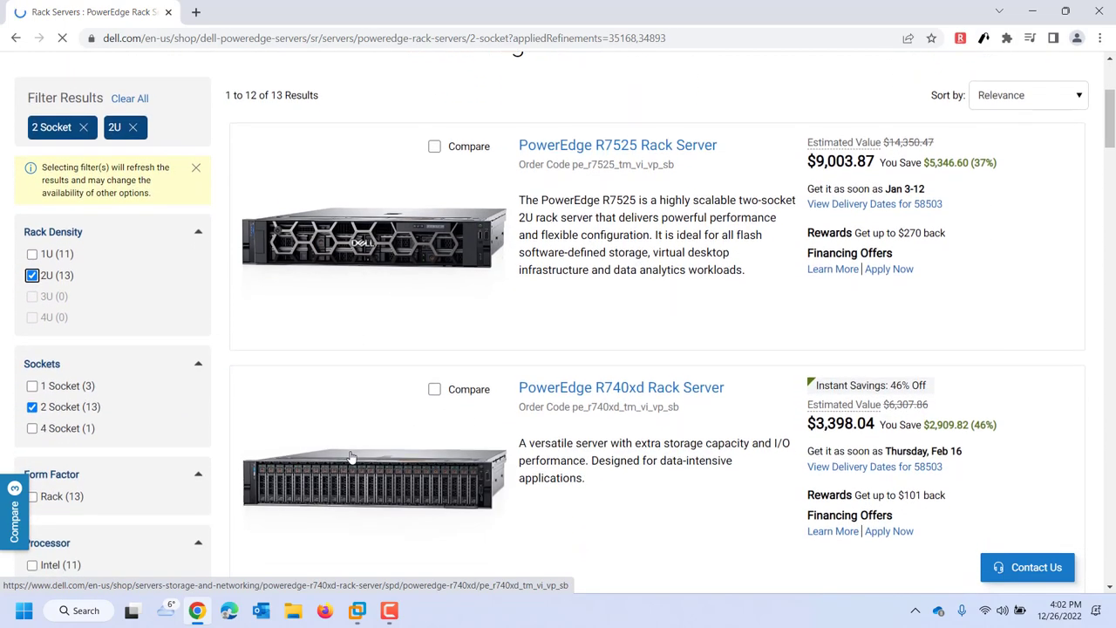
pyautogui.scroll(-3, 351, 458)
pyautogui.scroll(3, 351, 457)
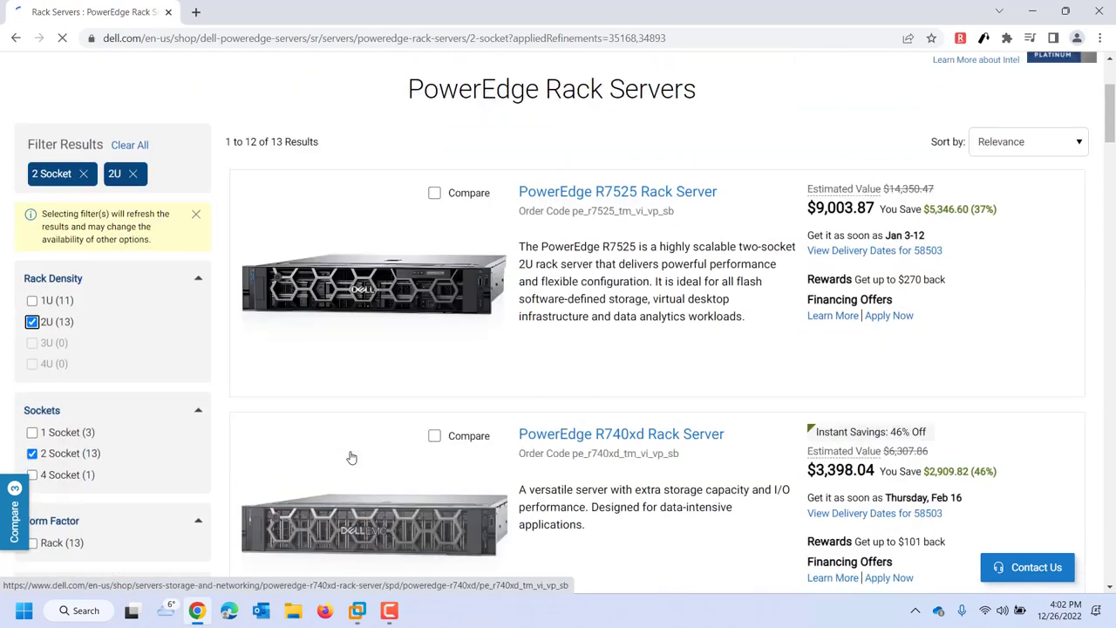
pyautogui.scroll(-2, 658, 406)
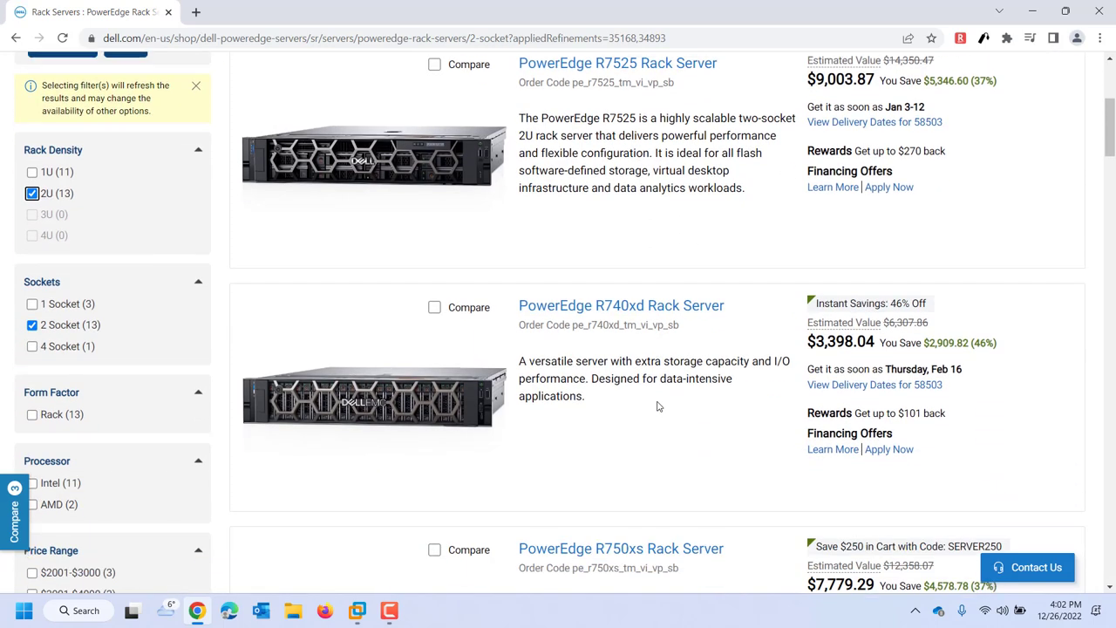
pyautogui.scroll(-3, 658, 406)
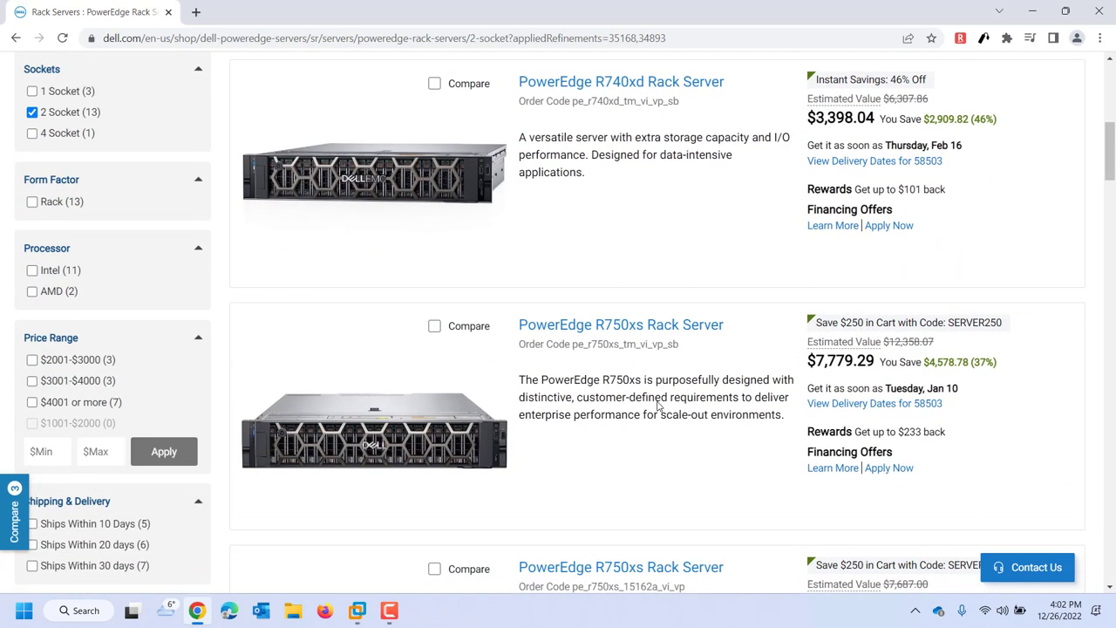
pyautogui.scroll(1, 658, 406)
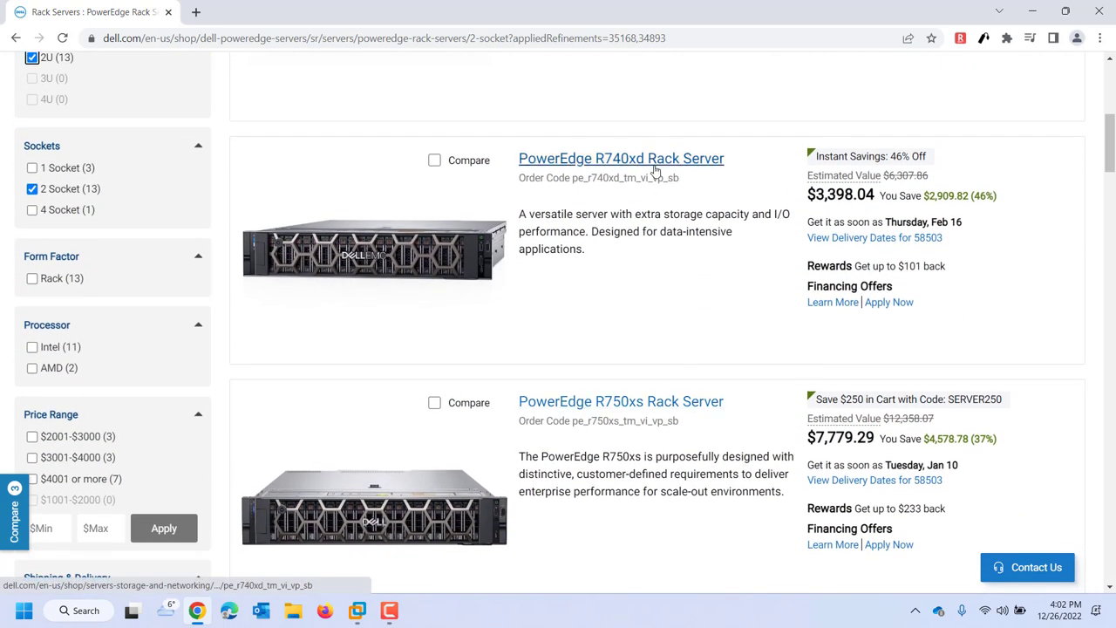
# Open the PowerEdge R740xd Rack Server page and view its second and internal top-down photos.
pyautogui.click(660, 165)
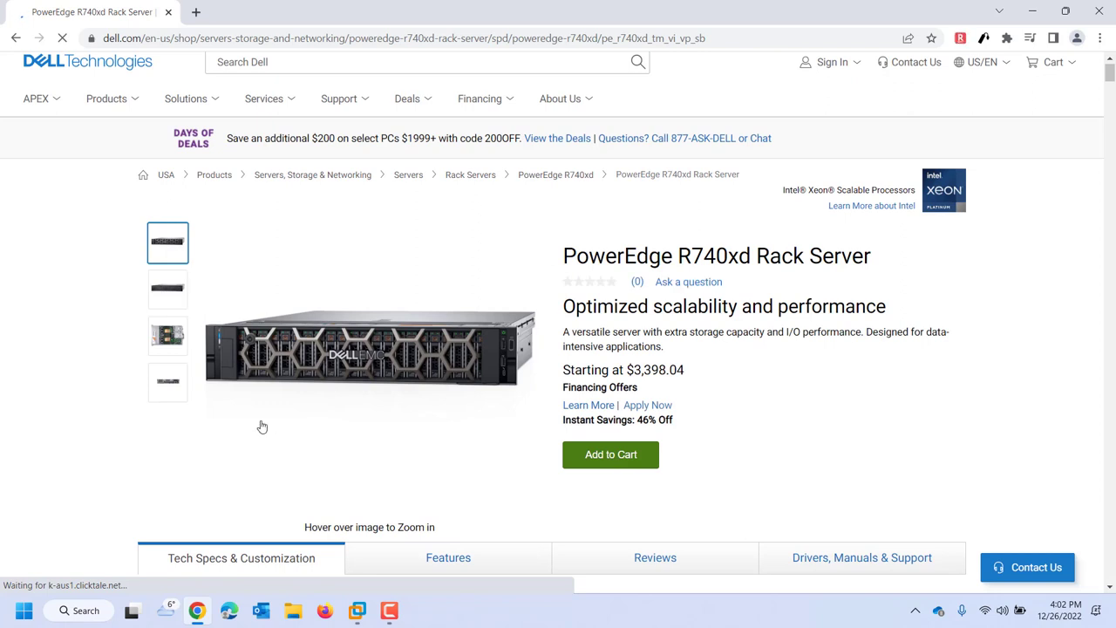
pyautogui.click(170, 305)
pyautogui.click(168, 340)
pyautogui.moveTo(327, 392)
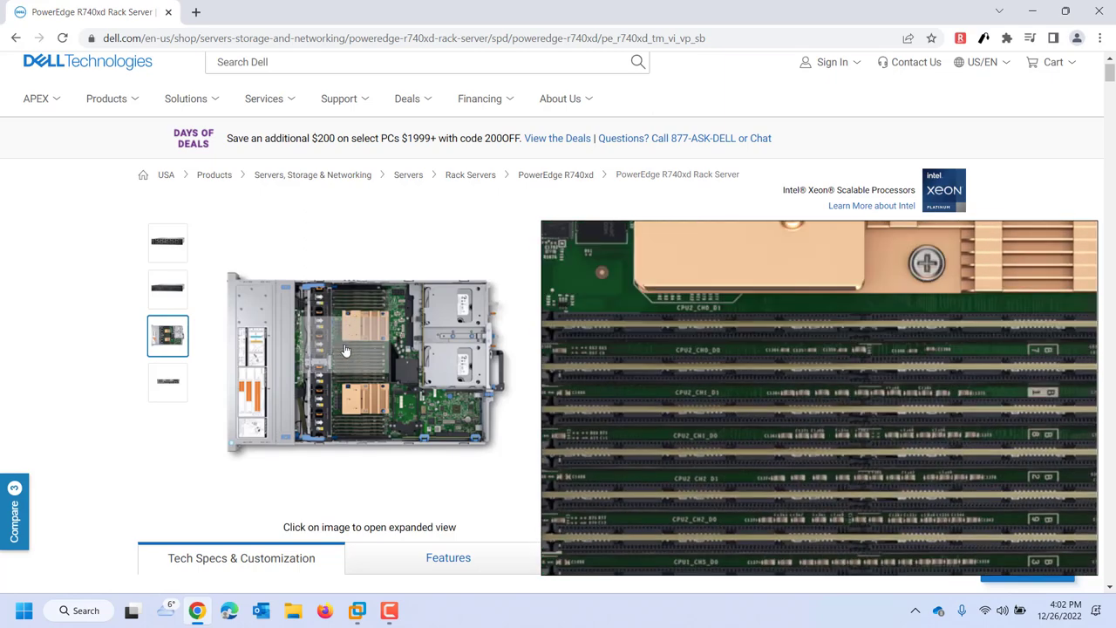
# Add Trusted Platform Module 2.0 V3 to the R740xd build.
pyautogui.scroll(-1, 345, 350)
pyautogui.scroll(-4, 345, 350)
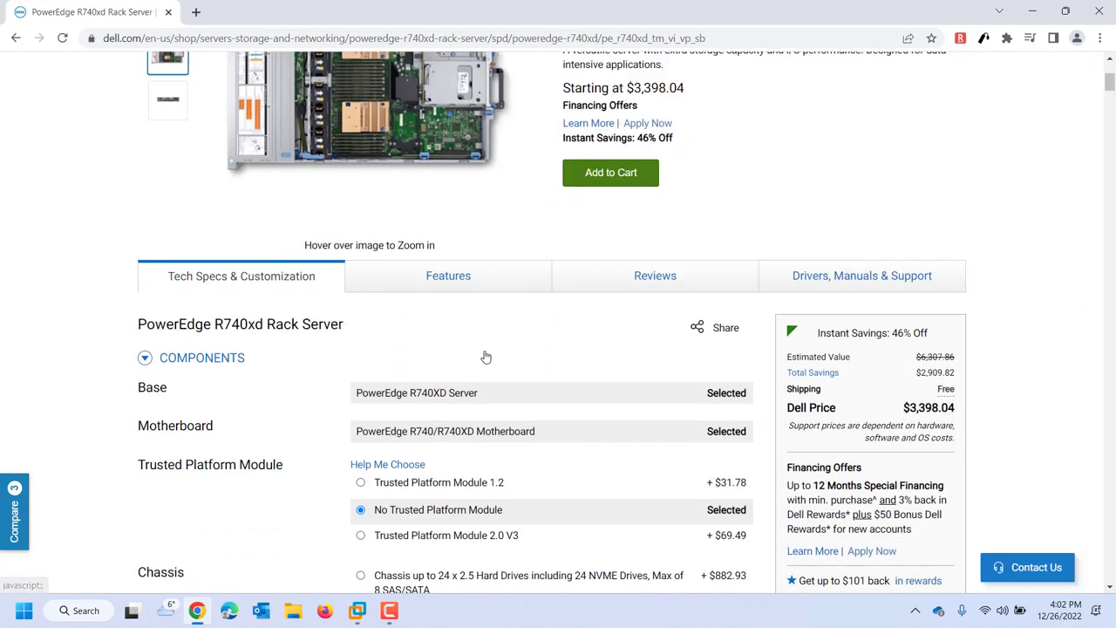
pyautogui.scroll(-2, 490, 359)
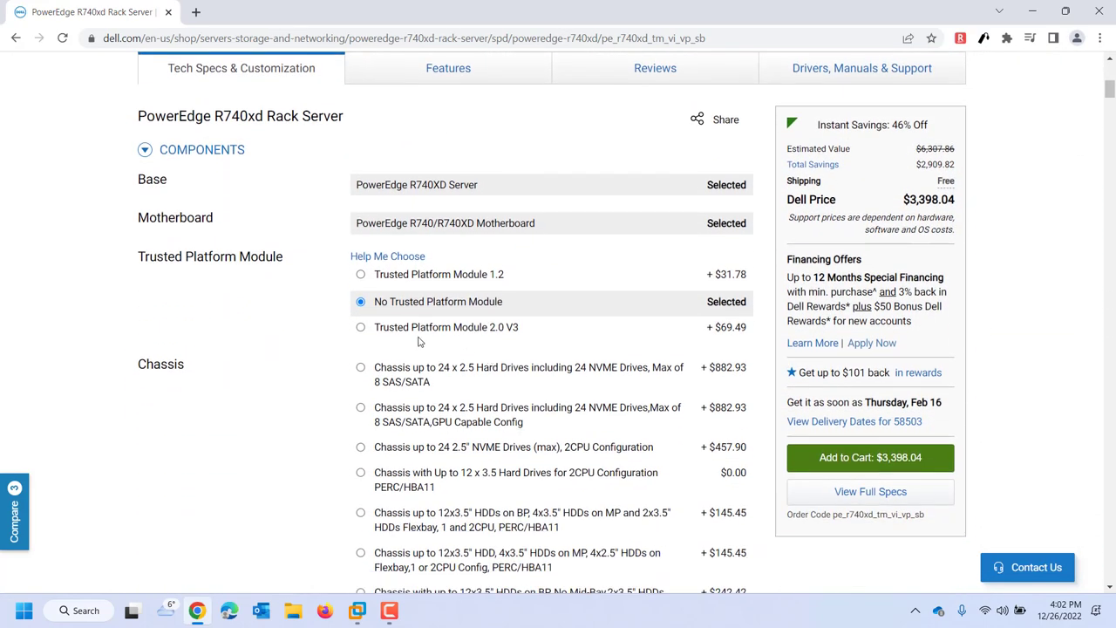
pyautogui.click(361, 327)
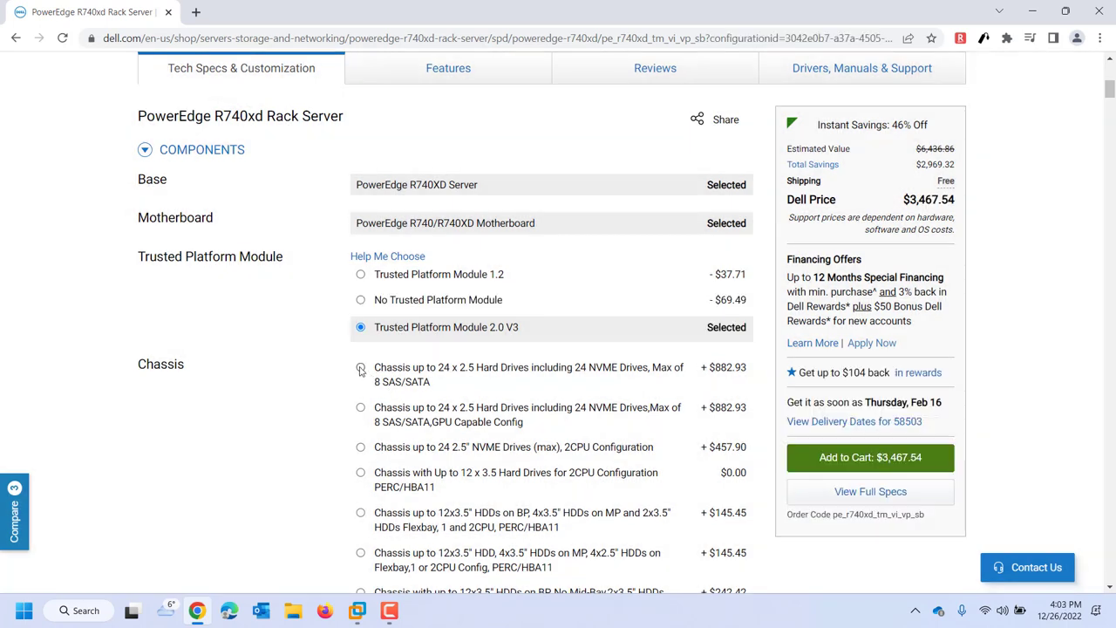
# Choose the 24 x 2.5 NVMe drive chassis, bringing the price to $6,792.55.
pyautogui.scroll(-1, 363, 397)
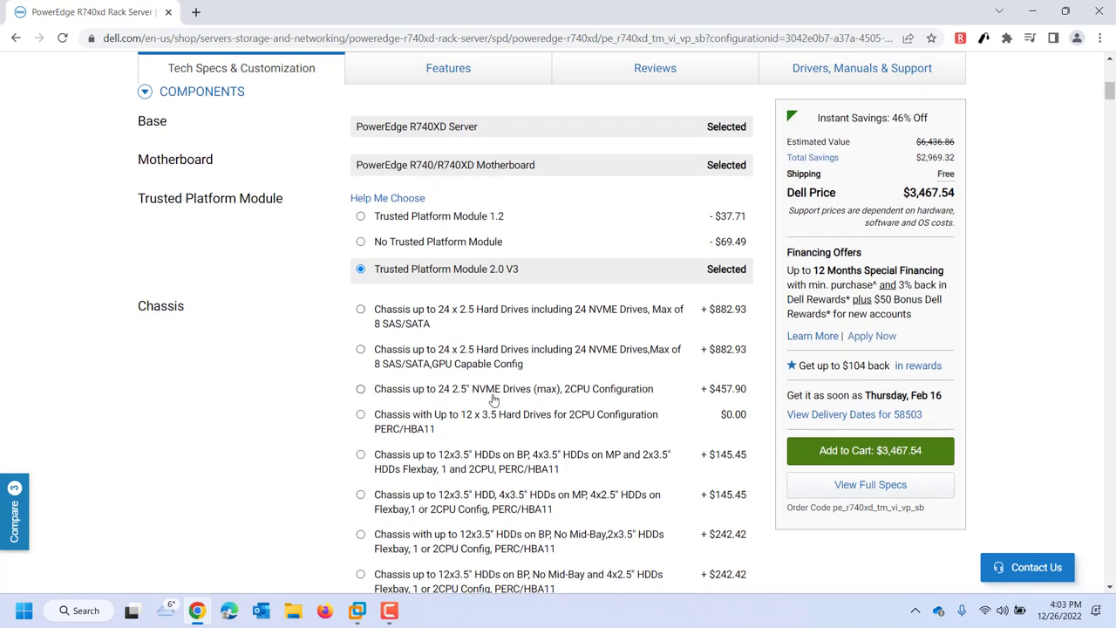
pyautogui.click(361, 310)
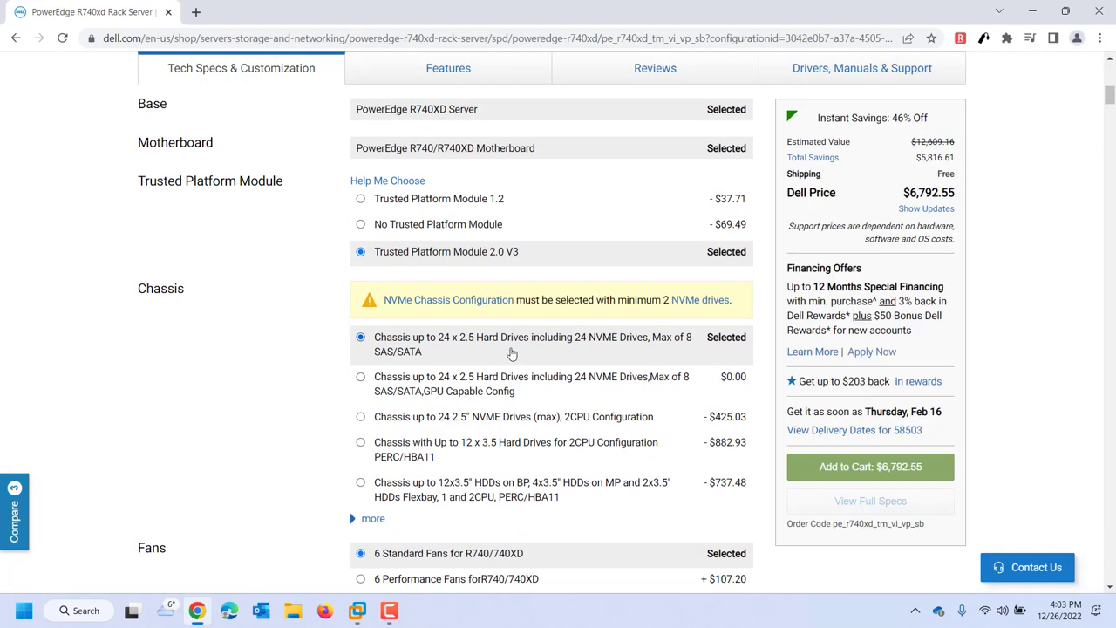
pyautogui.scroll(-3, 666, 463)
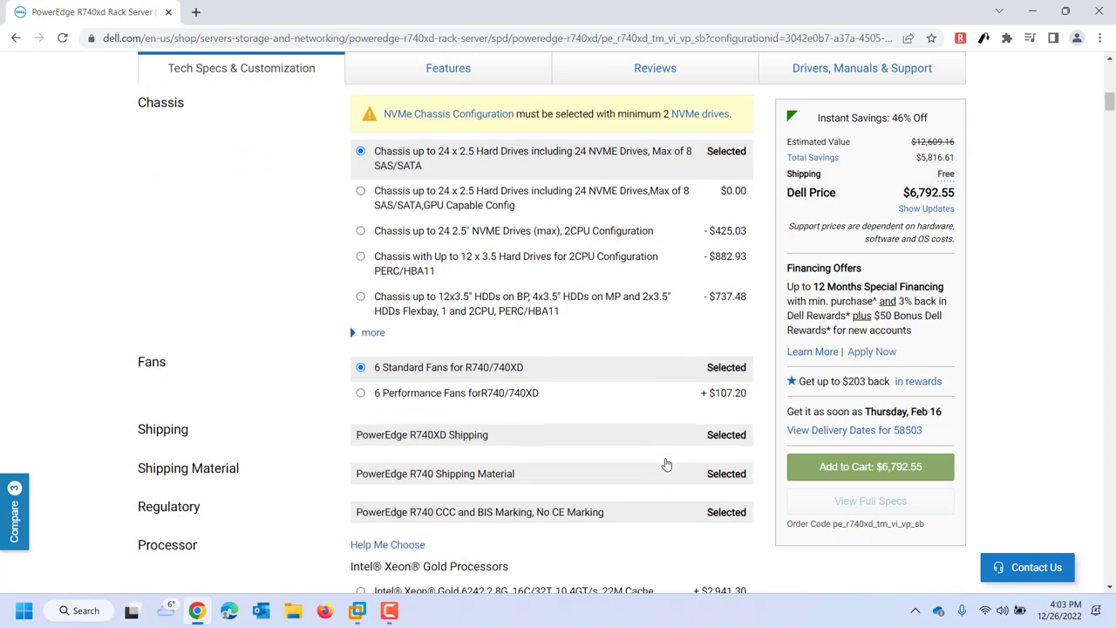
pyautogui.scroll(-2, 666, 464)
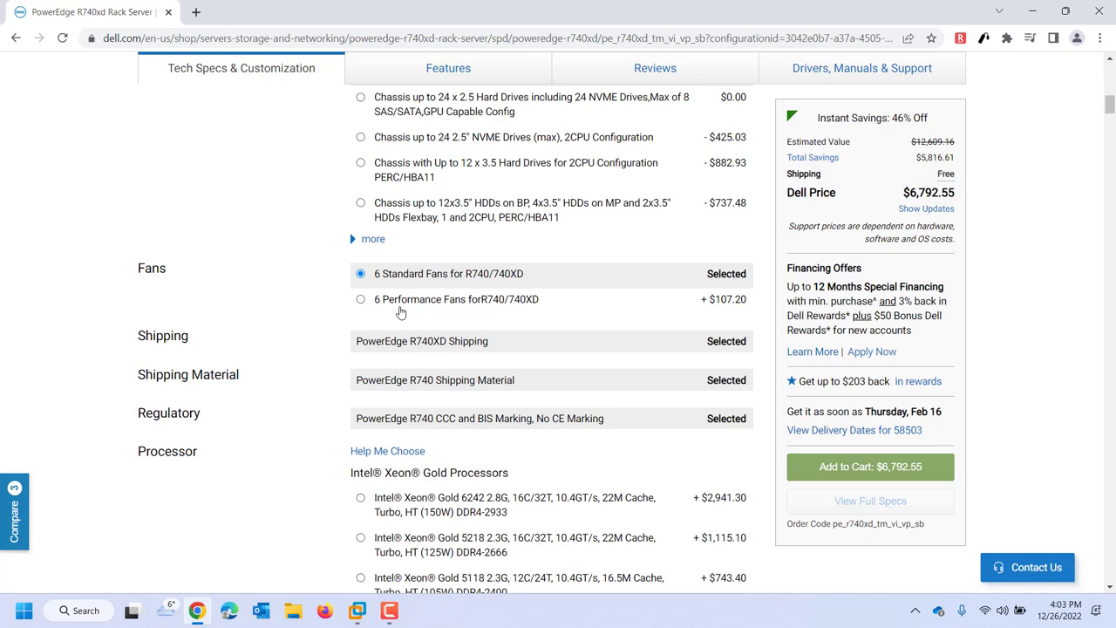
pyautogui.scroll(-1, 401, 312)
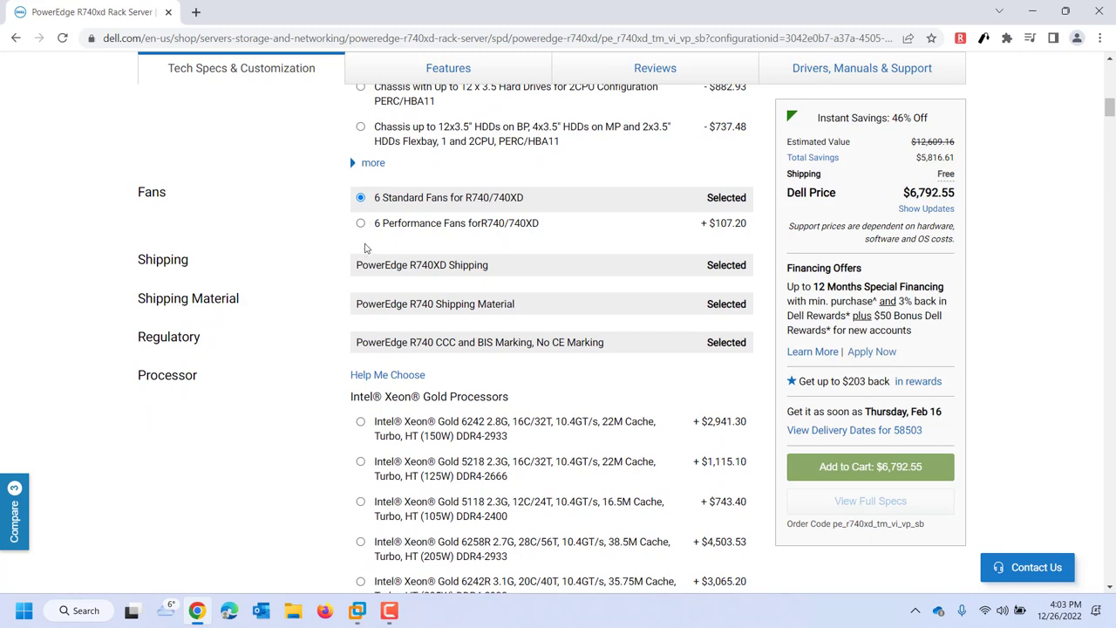
pyautogui.scroll(-2, 413, 264)
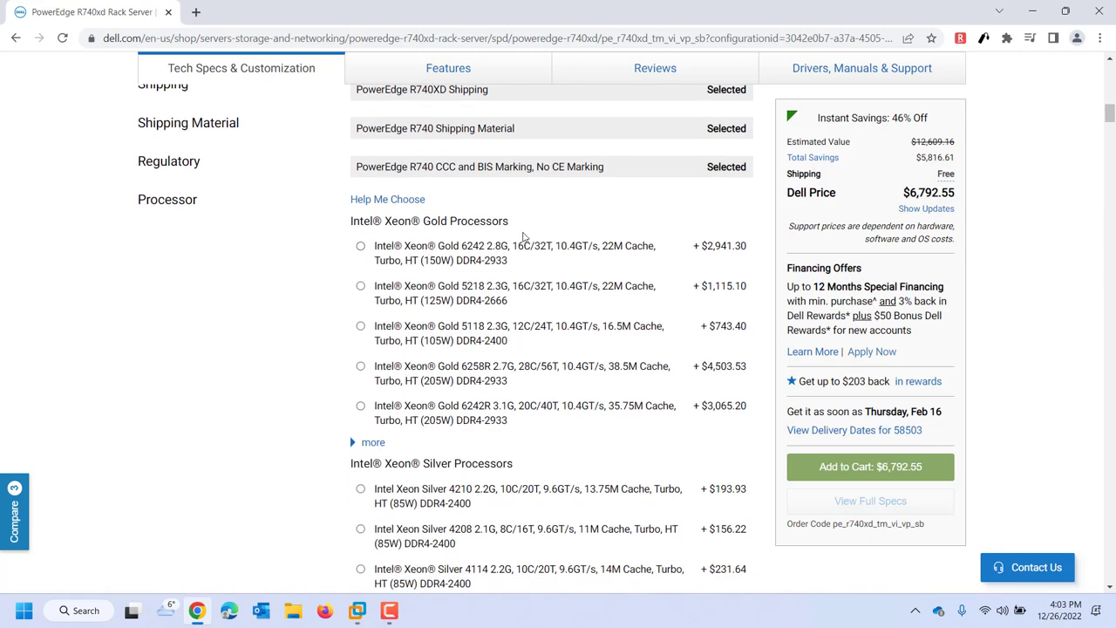
# Expand the Intel Xeon Gold list and select the Gold 6258R 2.7G, 28C/56T (+$4,503.53).
pyautogui.scroll(-1, 510, 236)
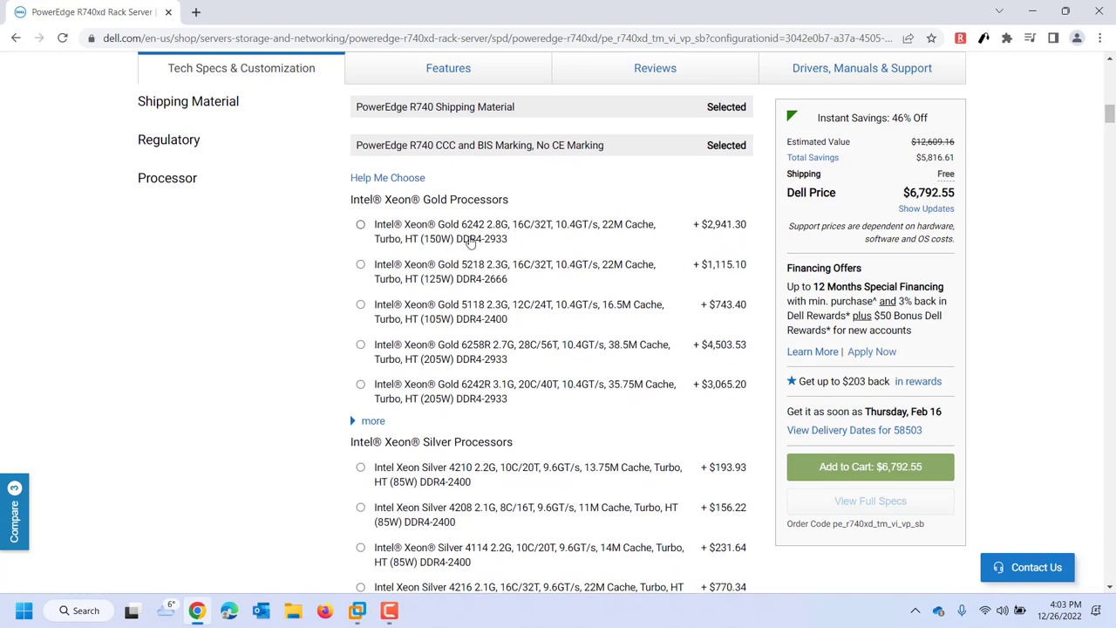
pyautogui.scroll(-1, 446, 205)
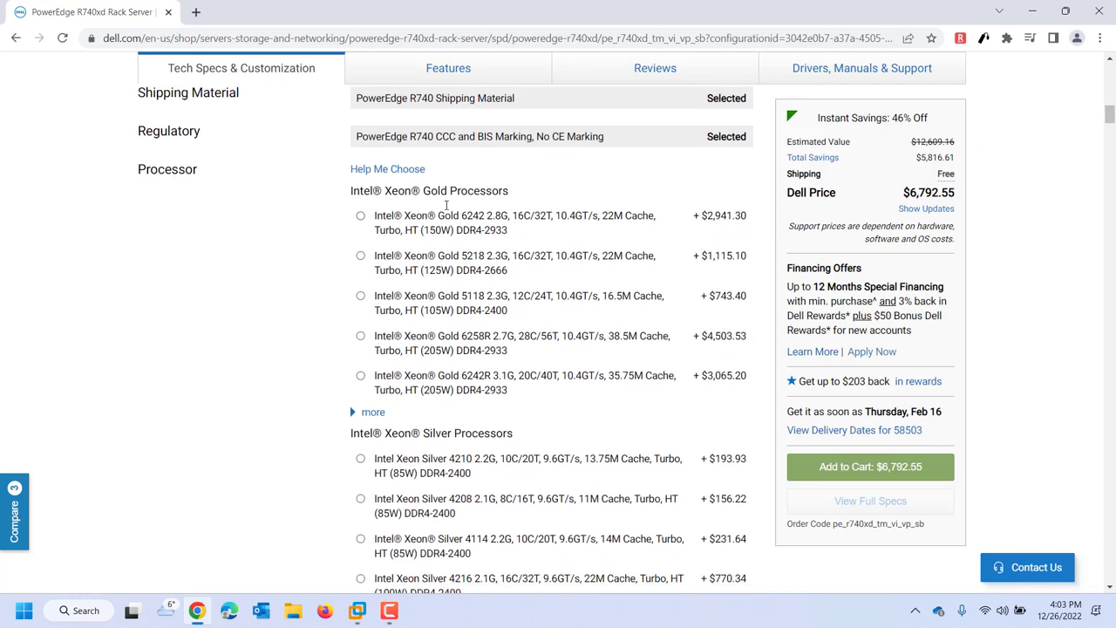
pyautogui.scroll(-2, 433, 366)
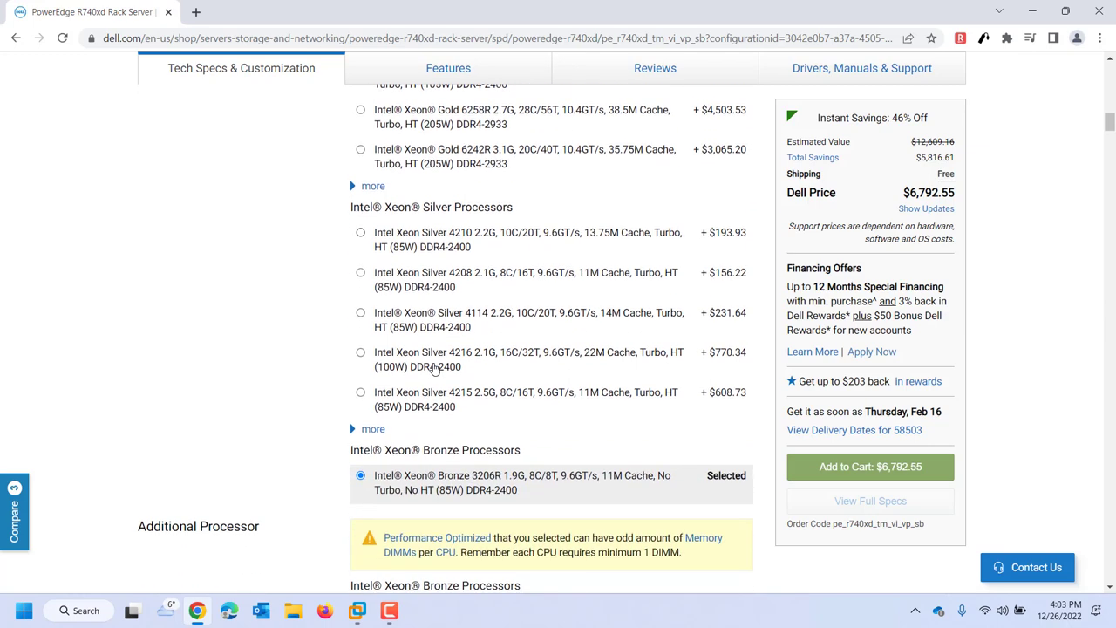
pyautogui.scroll(-1, 407, 451)
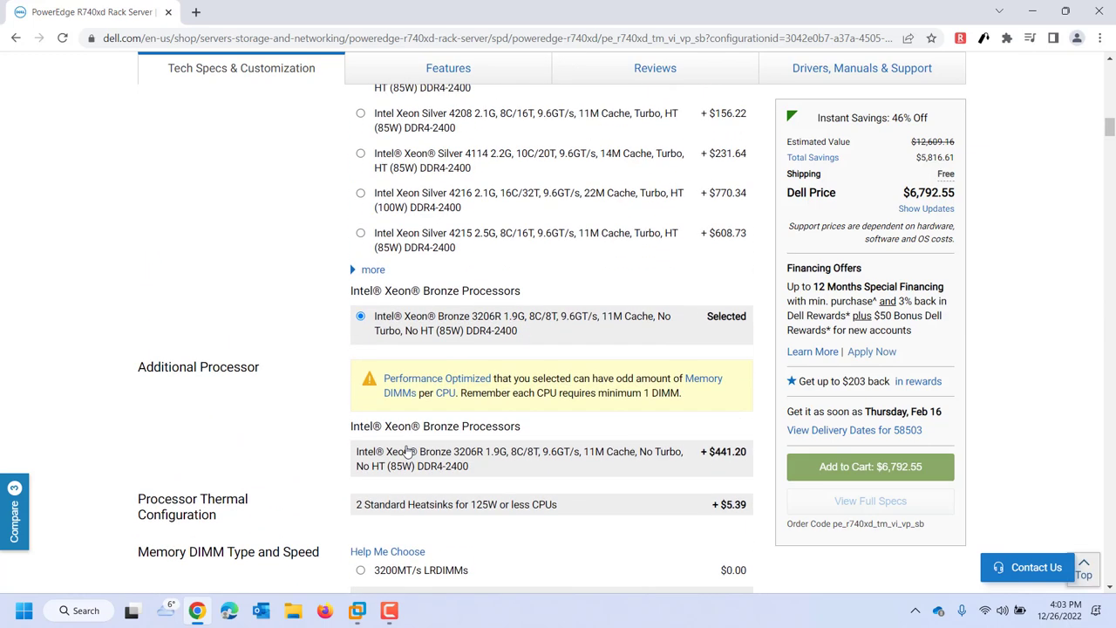
pyautogui.scroll(1, 407, 450)
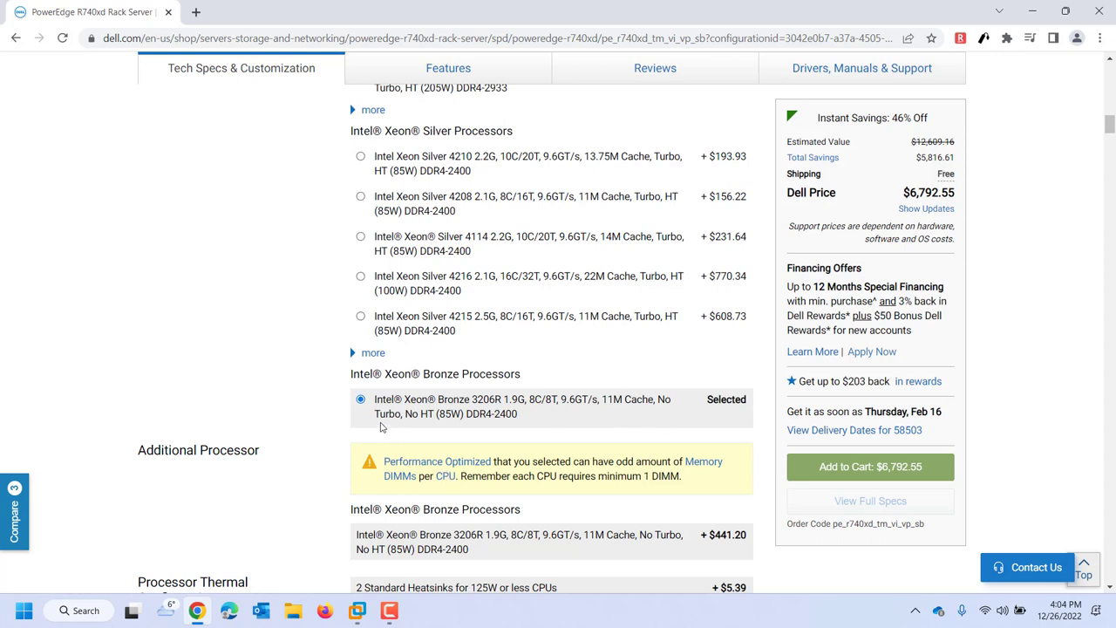
pyautogui.scroll(3, 496, 444)
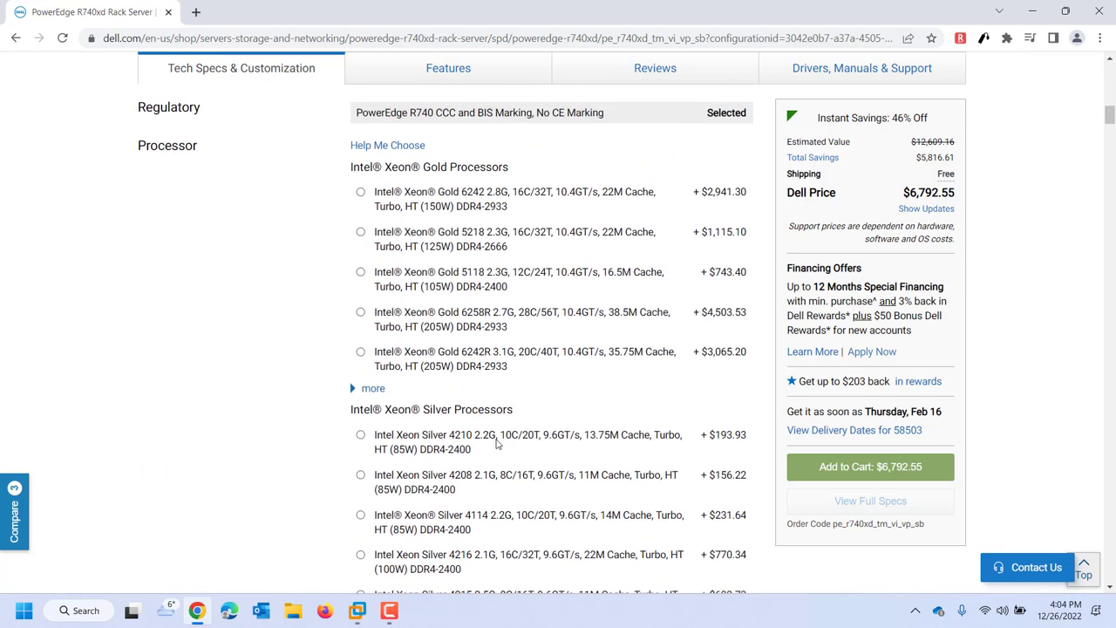
pyautogui.scroll(-1, 496, 443)
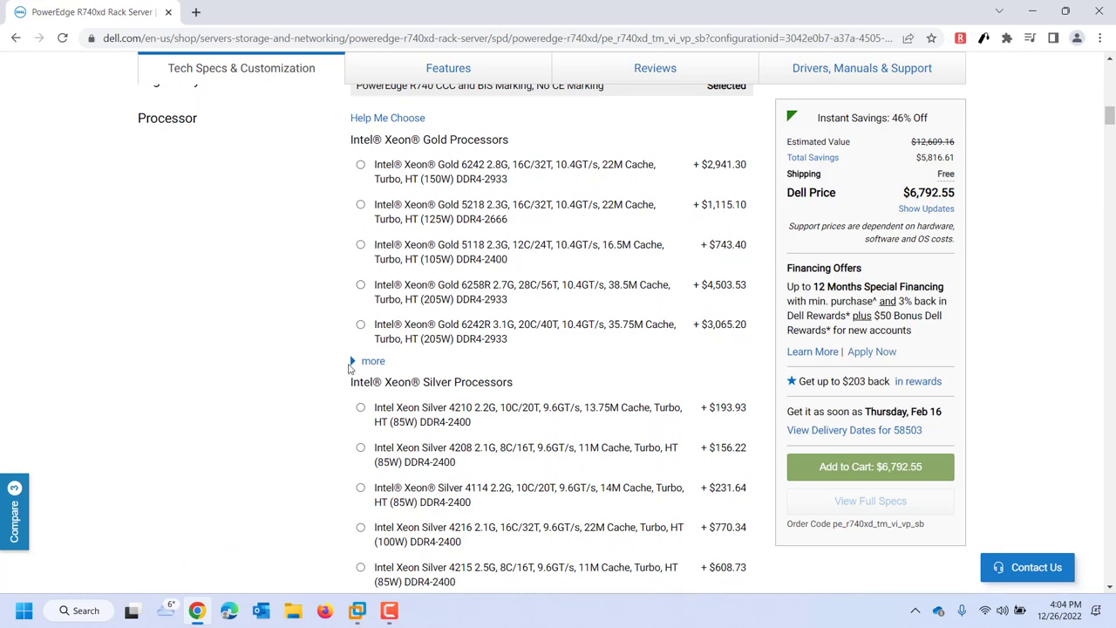
pyautogui.click(354, 362)
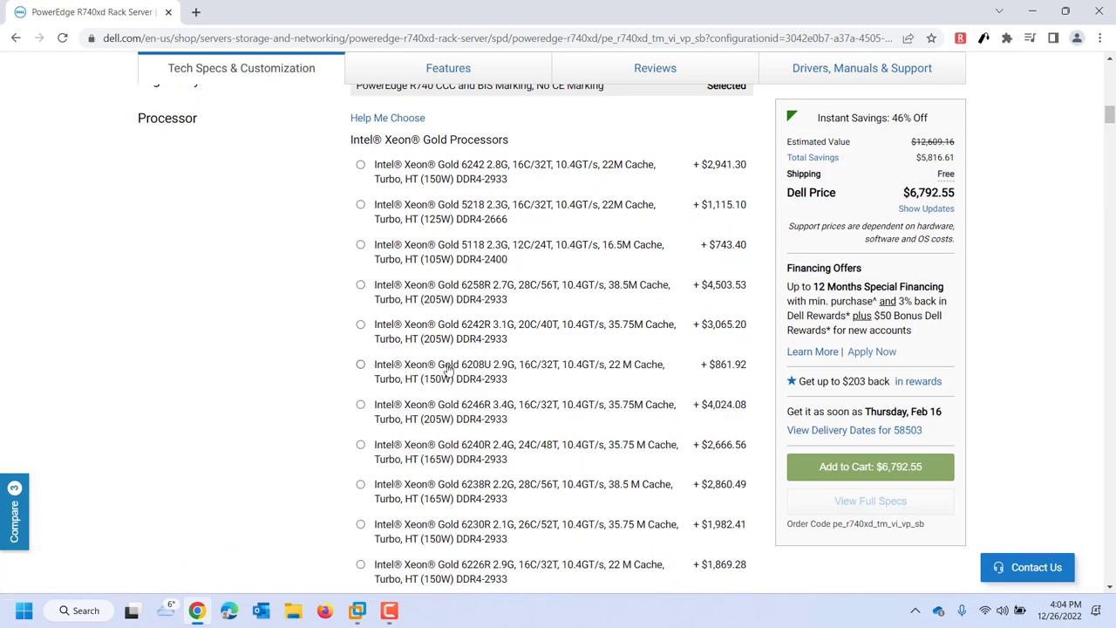
pyautogui.scroll(-1, 528, 298)
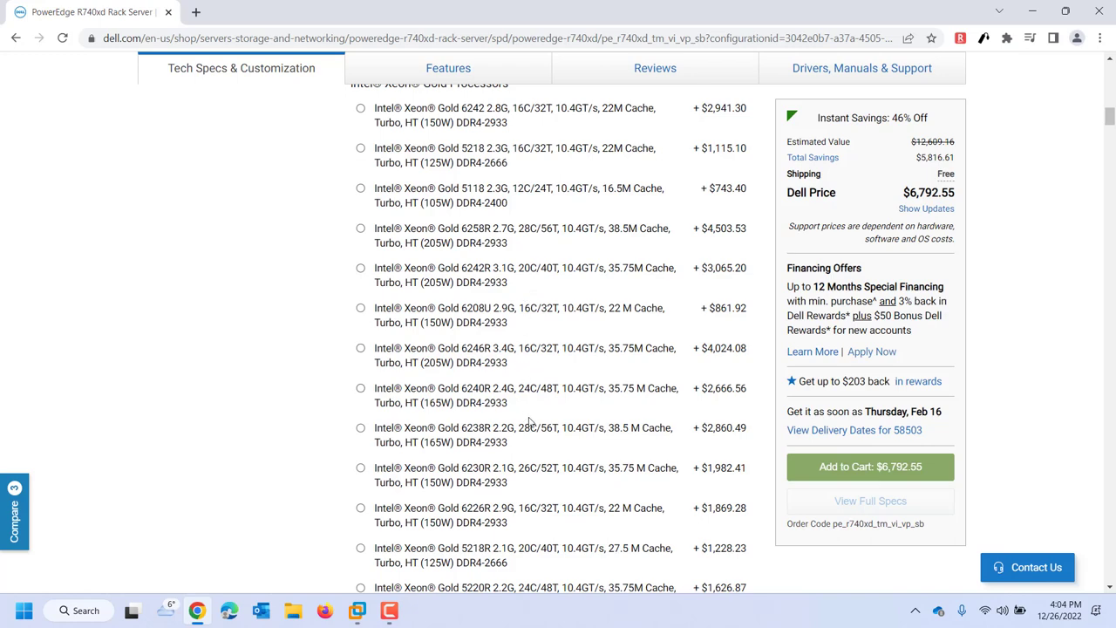
pyautogui.scroll(-2, 535, 459)
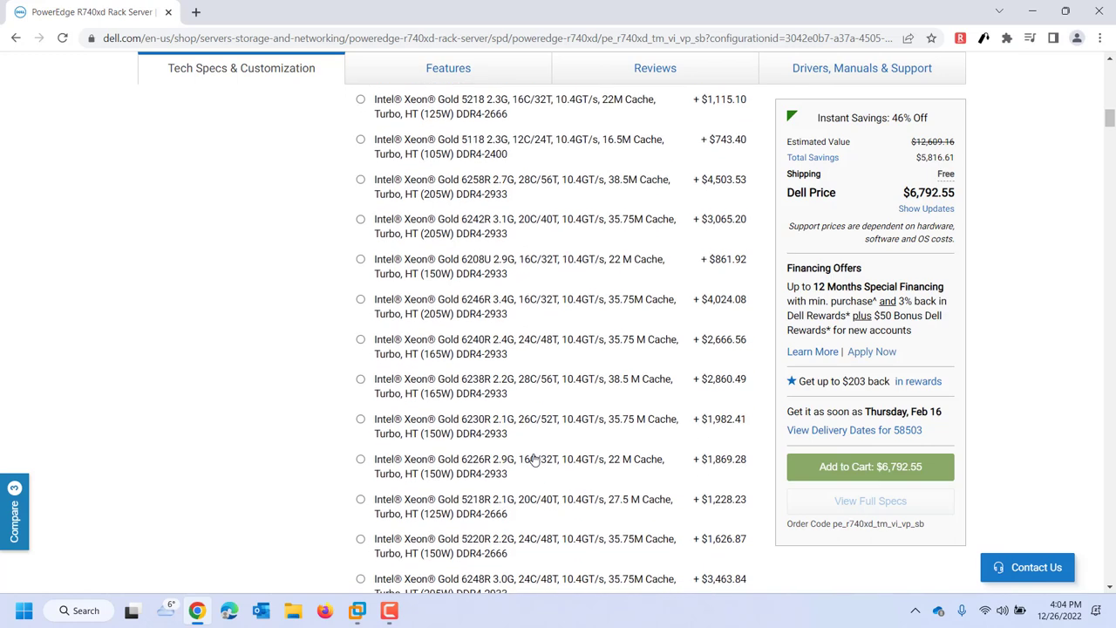
pyautogui.scroll(2, 534, 459)
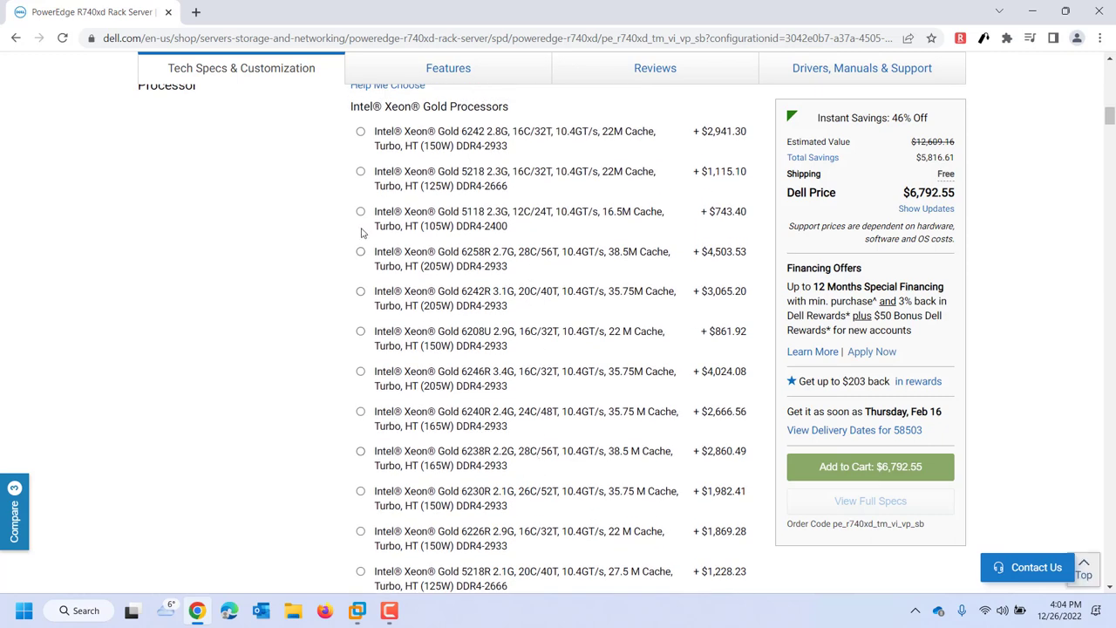
pyautogui.click(360, 252)
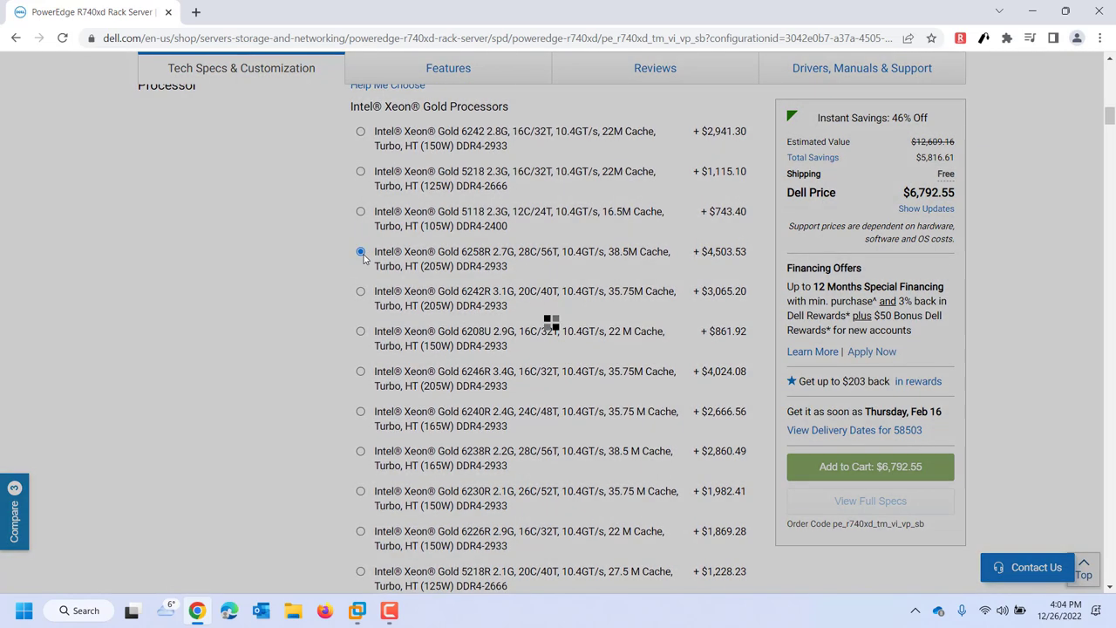
# Find Memory DIMM Type and Speed and add one more 3200MT/s RDIMM.
pyautogui.scroll(-4, 365, 258)
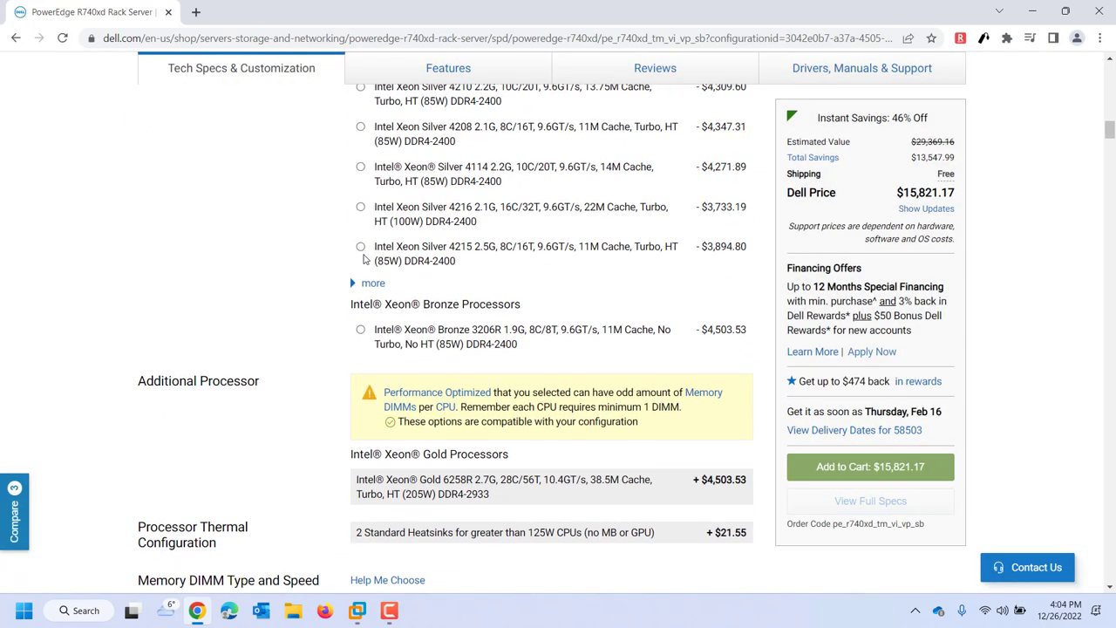
pyautogui.scroll(-1, 365, 258)
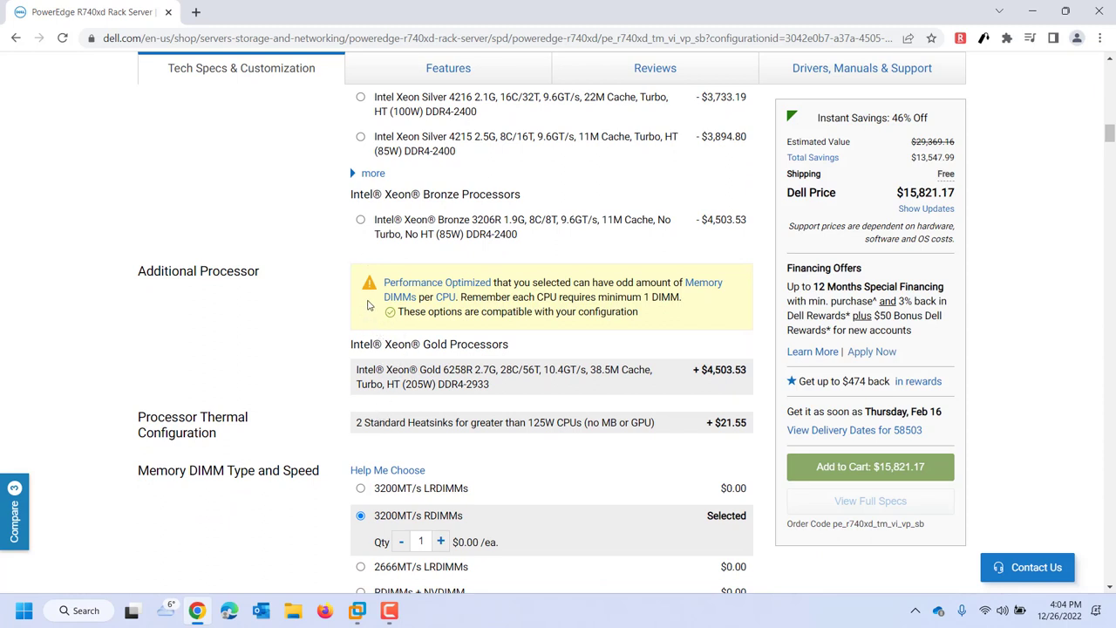
pyautogui.scroll(4, 368, 260)
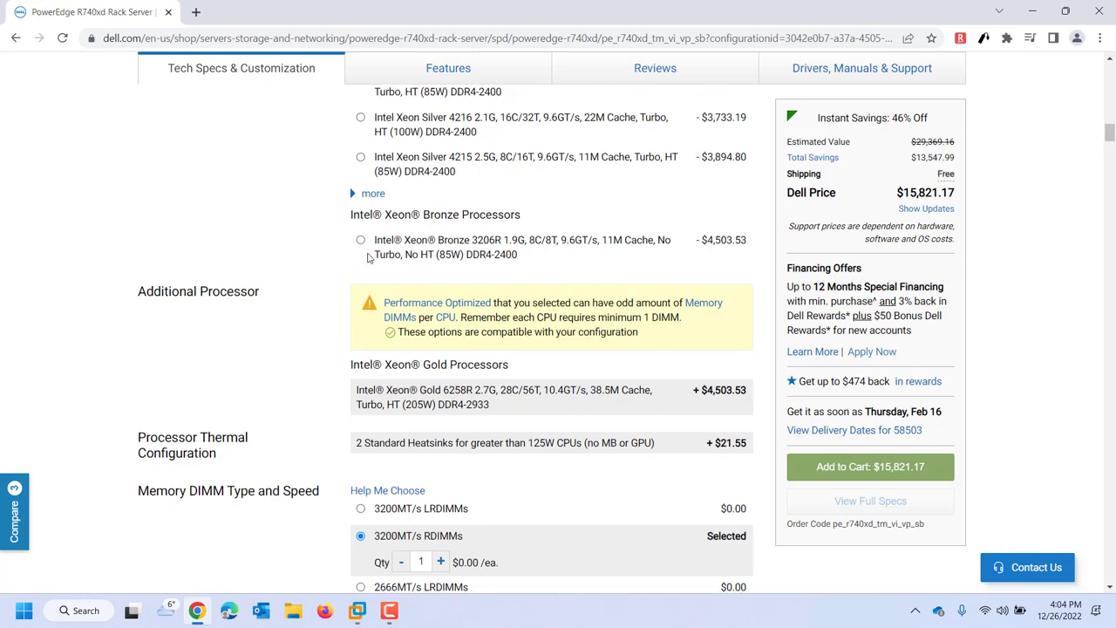
pyautogui.scroll(-4, 368, 258)
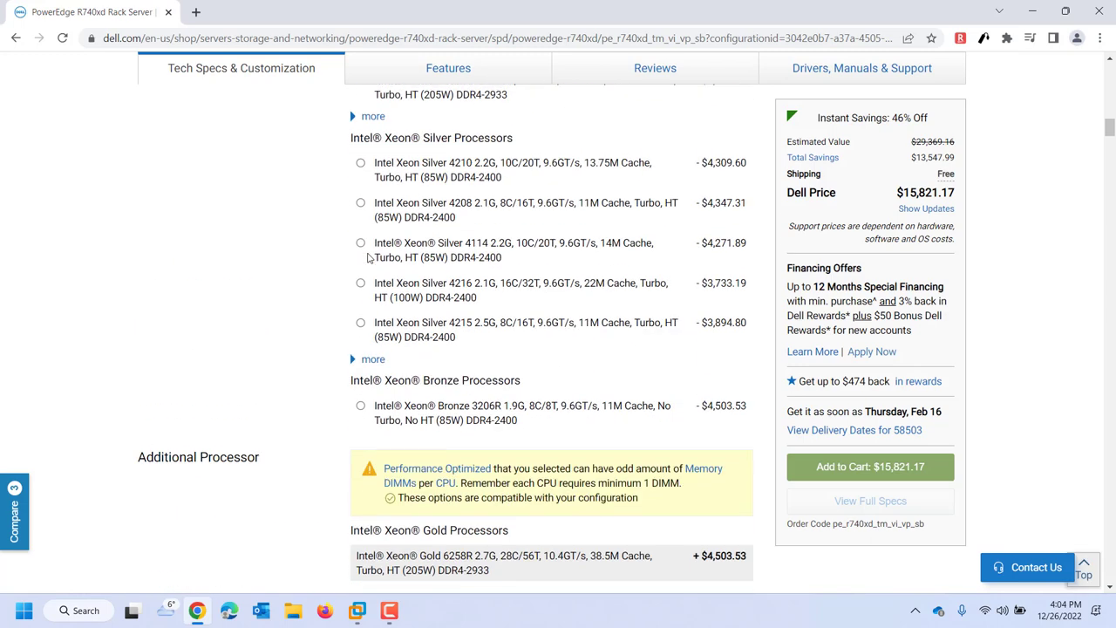
pyautogui.scroll(-2, 417, 376)
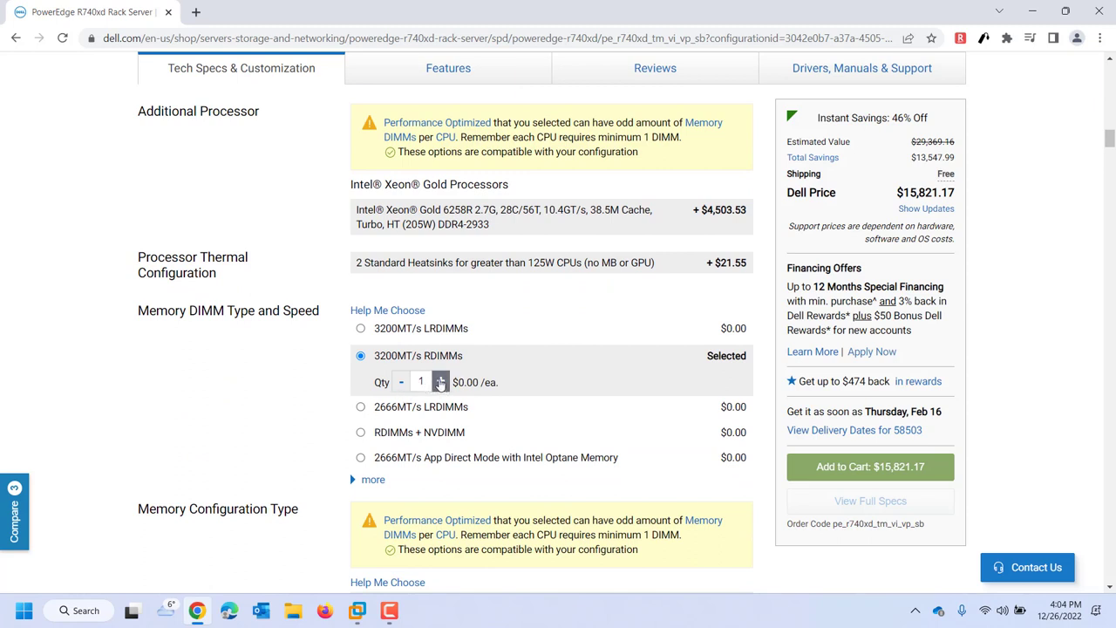
pyautogui.scroll(-2, 440, 381)
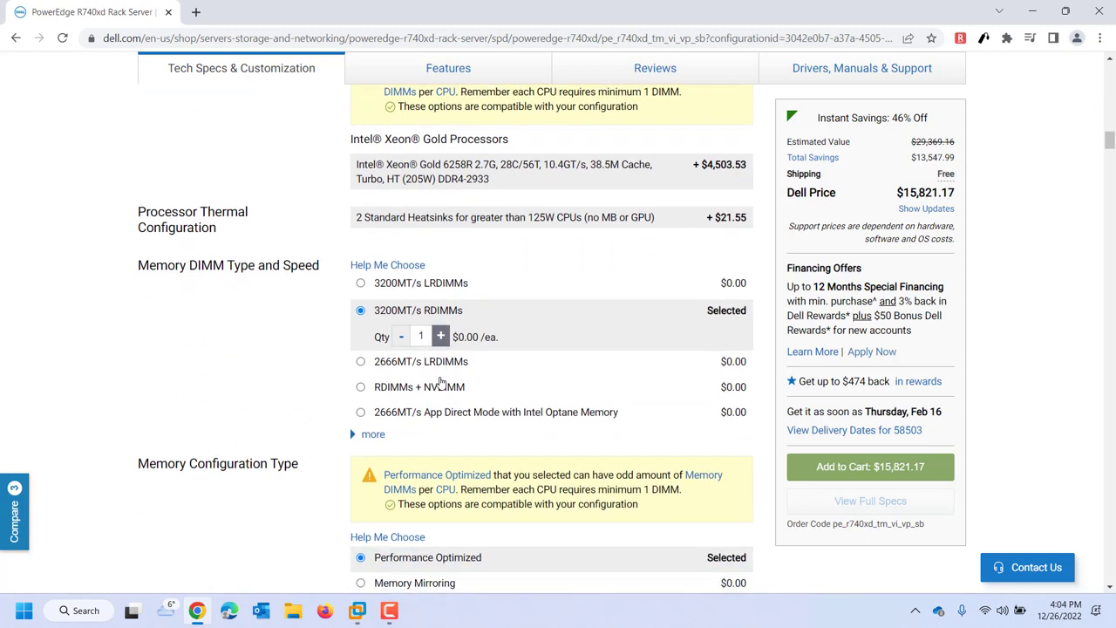
pyautogui.scroll(-1, 440, 382)
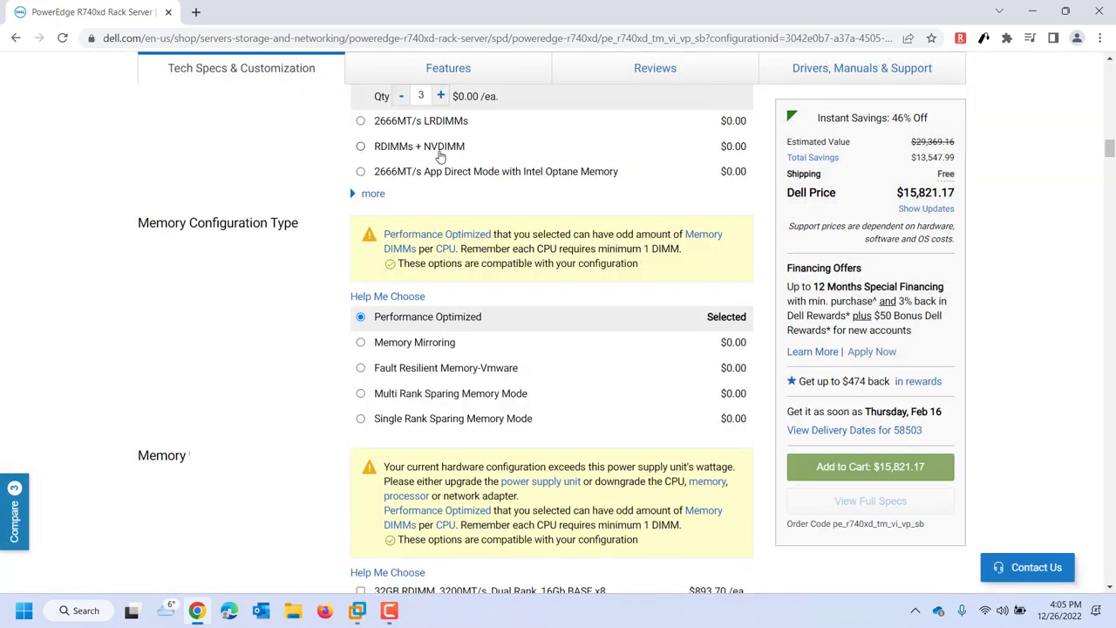
pyautogui.scroll(2, 441, 192)
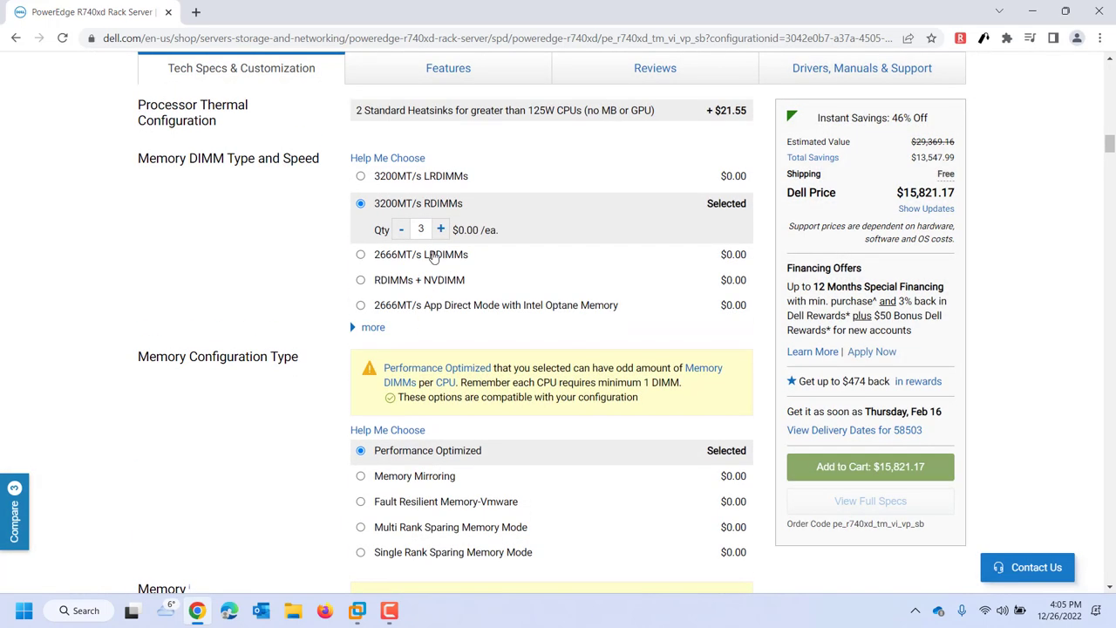
pyautogui.click(441, 230)
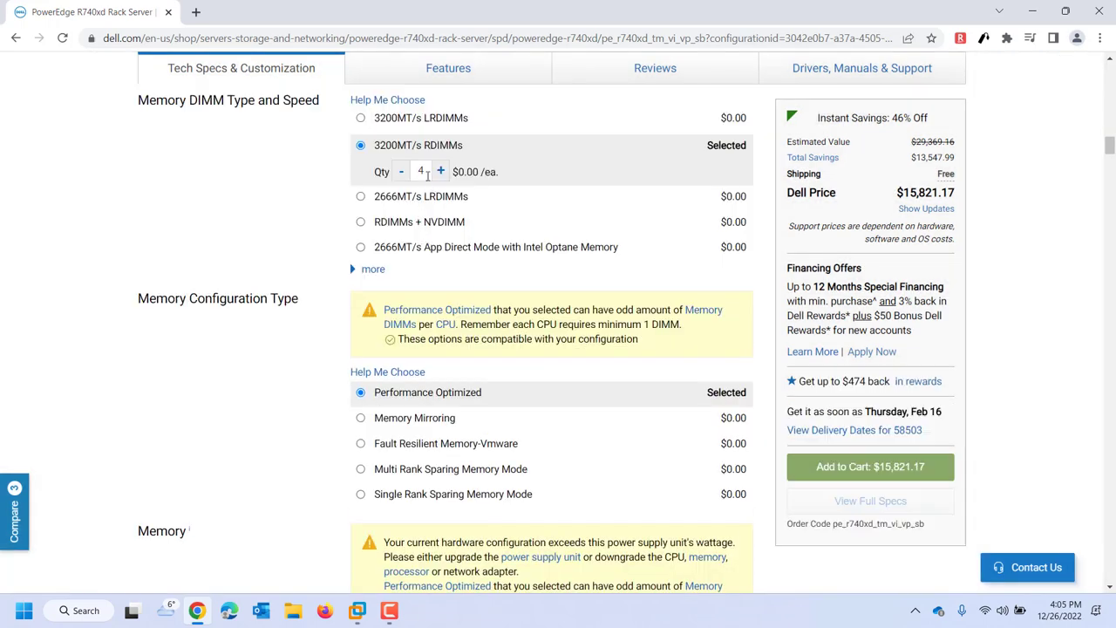
# Set the 3200MT/s RDIMM quantity to 8, bringing the Dell Price to $15,821.17.
pyautogui.doubleClick(427, 173)
pyautogui.write('5')
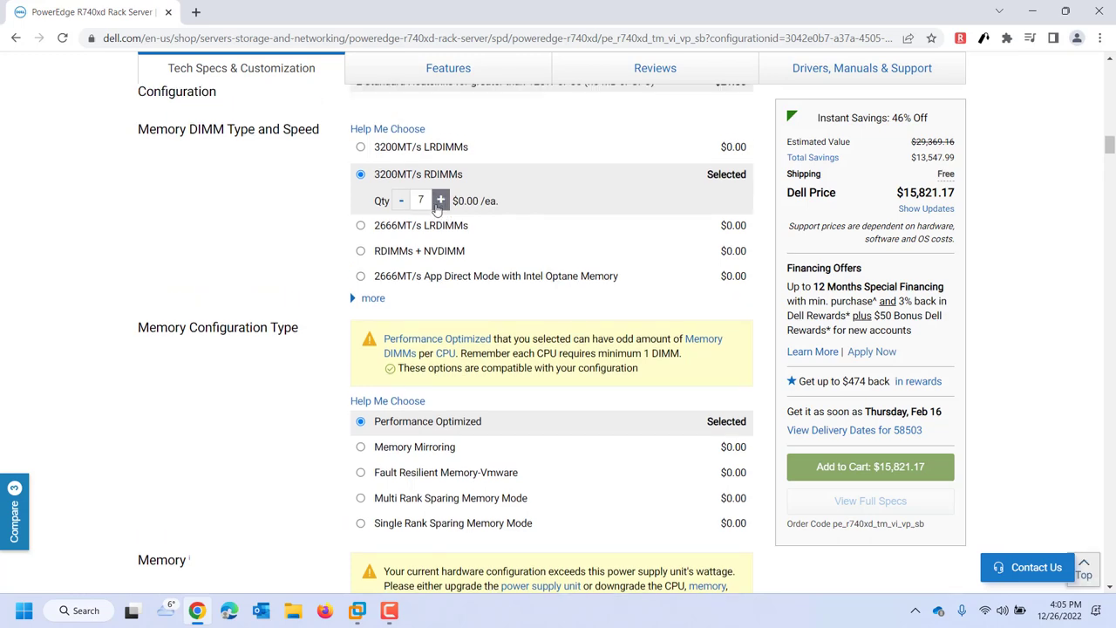
pyautogui.click(439, 206)
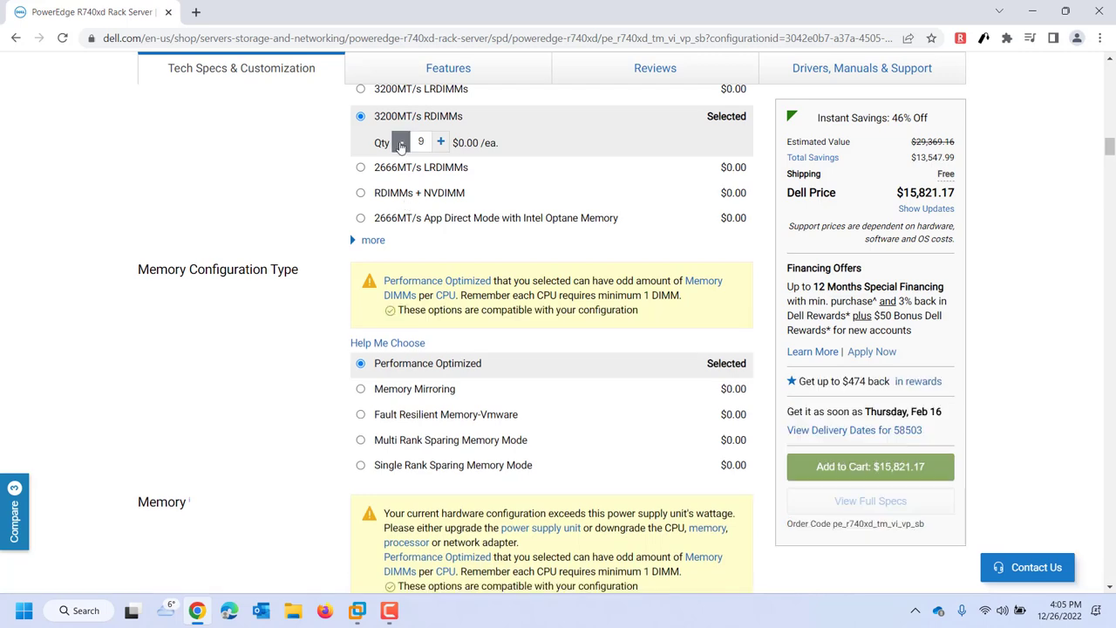
pyautogui.click(401, 145)
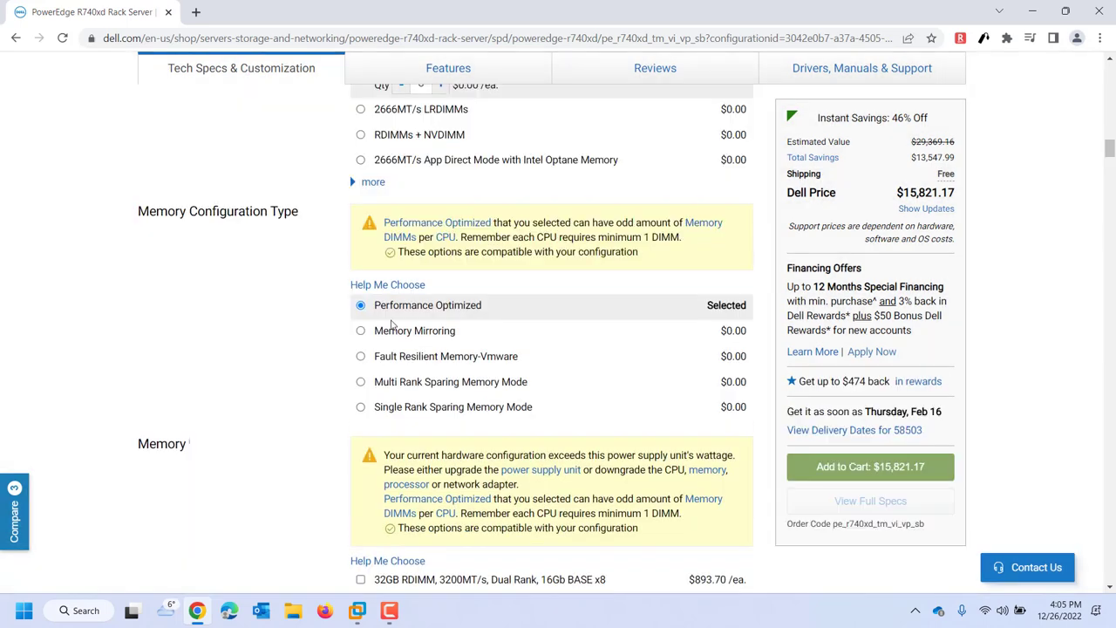
pyautogui.scroll(-2, 390, 324)
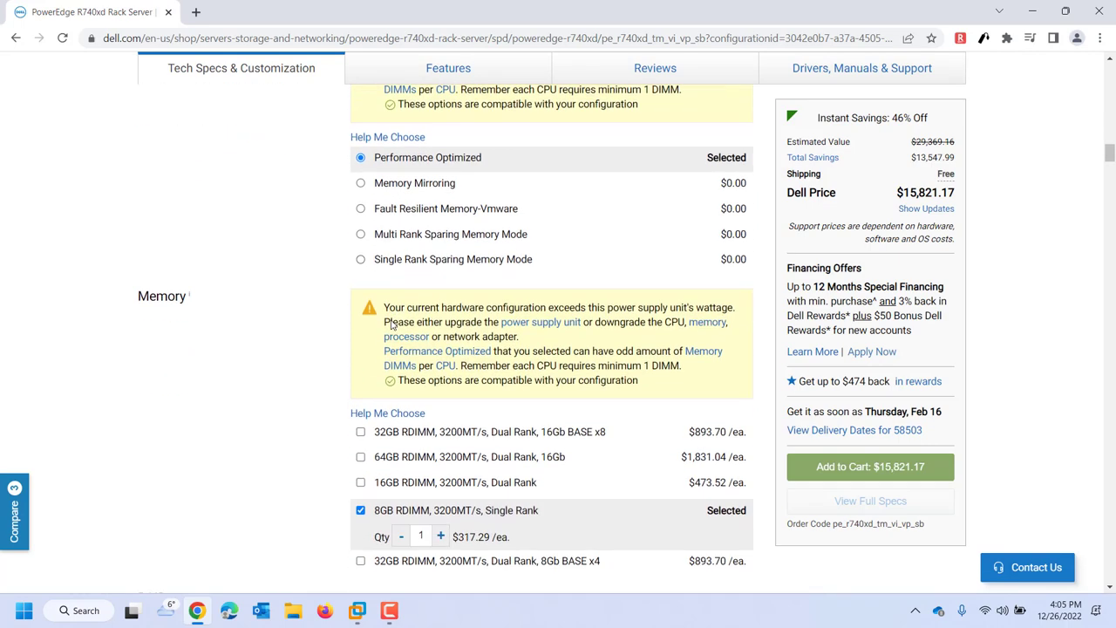
pyautogui.scroll(-2, 390, 324)
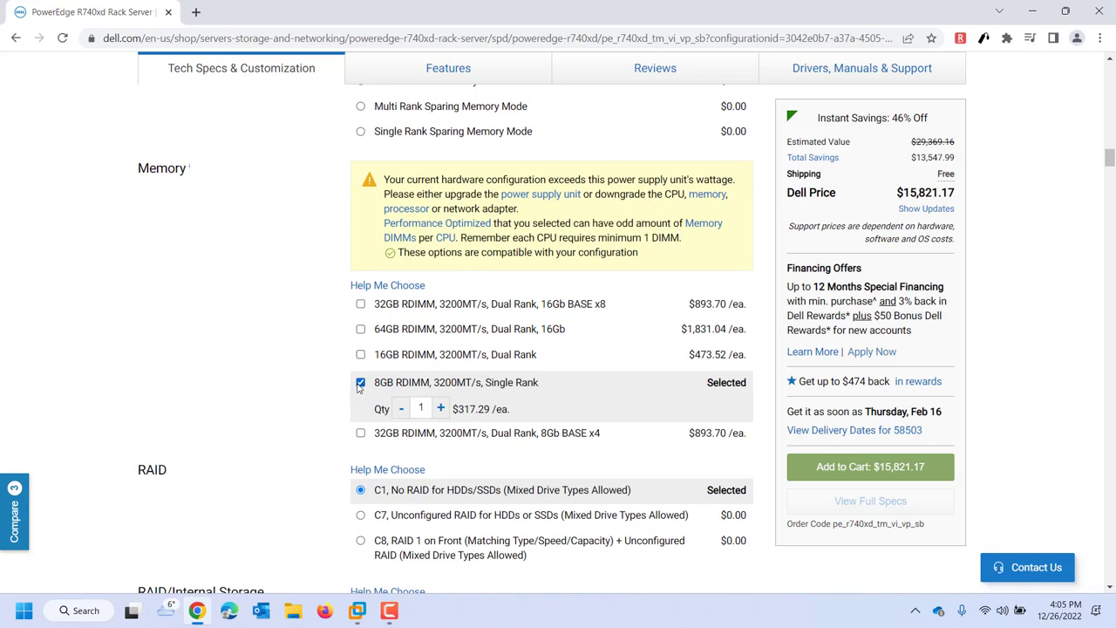
# Replace the 8GB Single Rank RDIMM with eight 16GB RDIMM 3200MT/s Dual Rank modules.
pyautogui.click(360, 384)
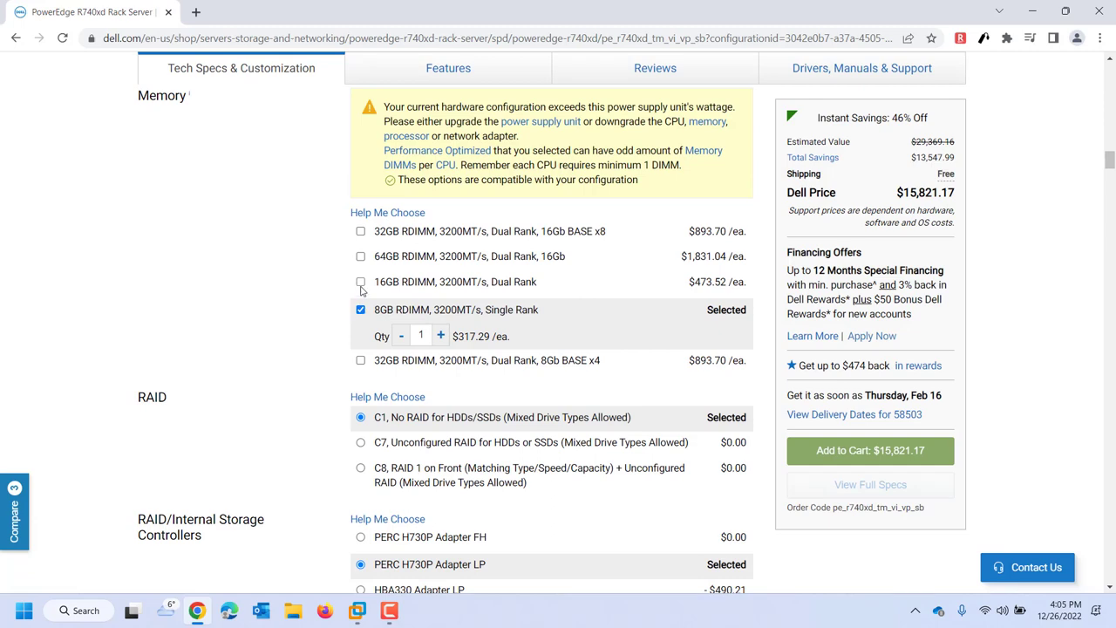
pyautogui.click(360, 284)
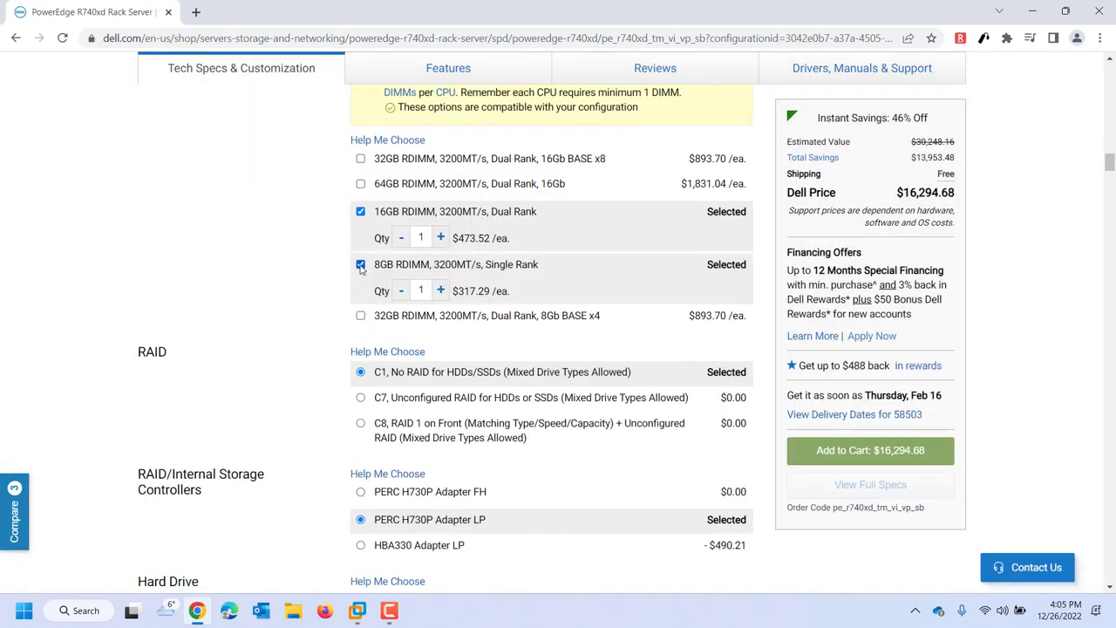
pyautogui.click(360, 264)
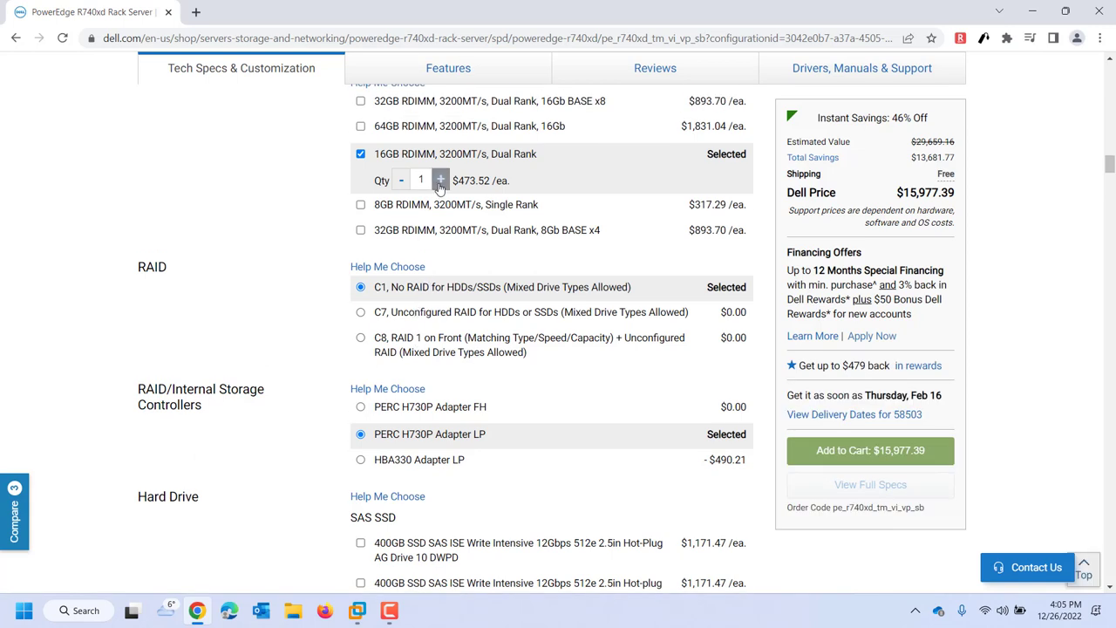
pyautogui.click(425, 180)
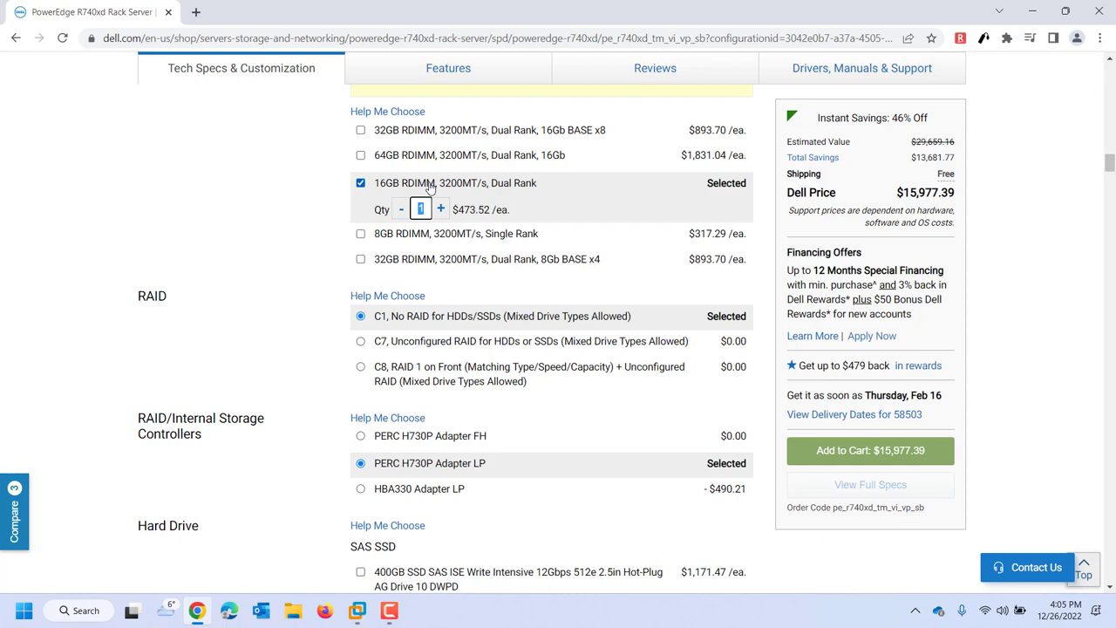
pyautogui.click(439, 210)
pyautogui.click(439, 209)
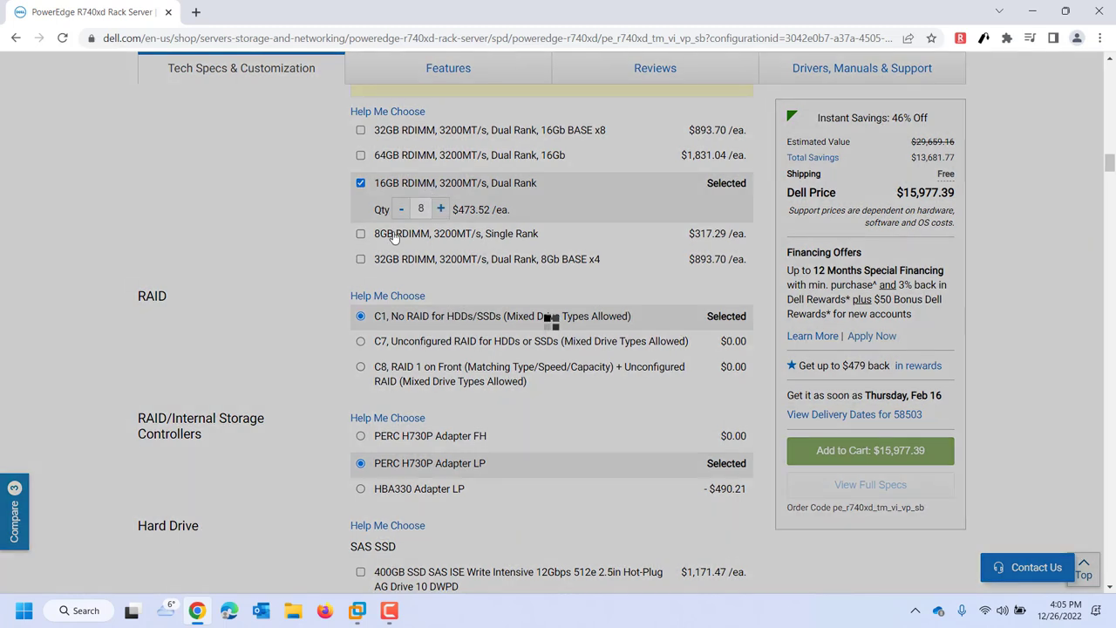
pyautogui.scroll(-3, 314, 274)
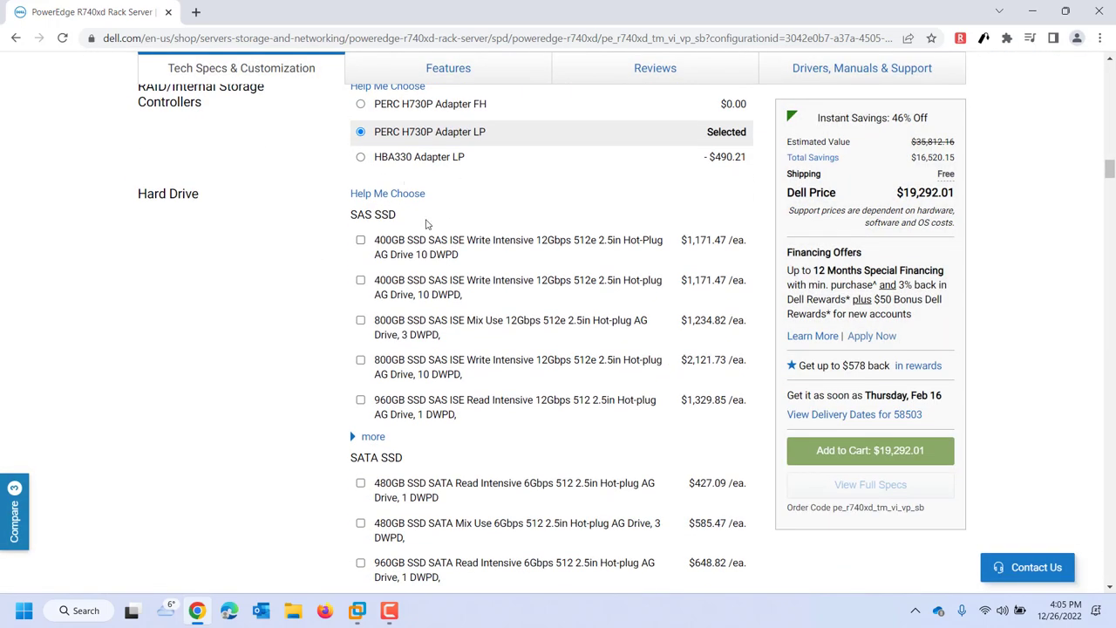
pyautogui.scroll(-2, 398, 326)
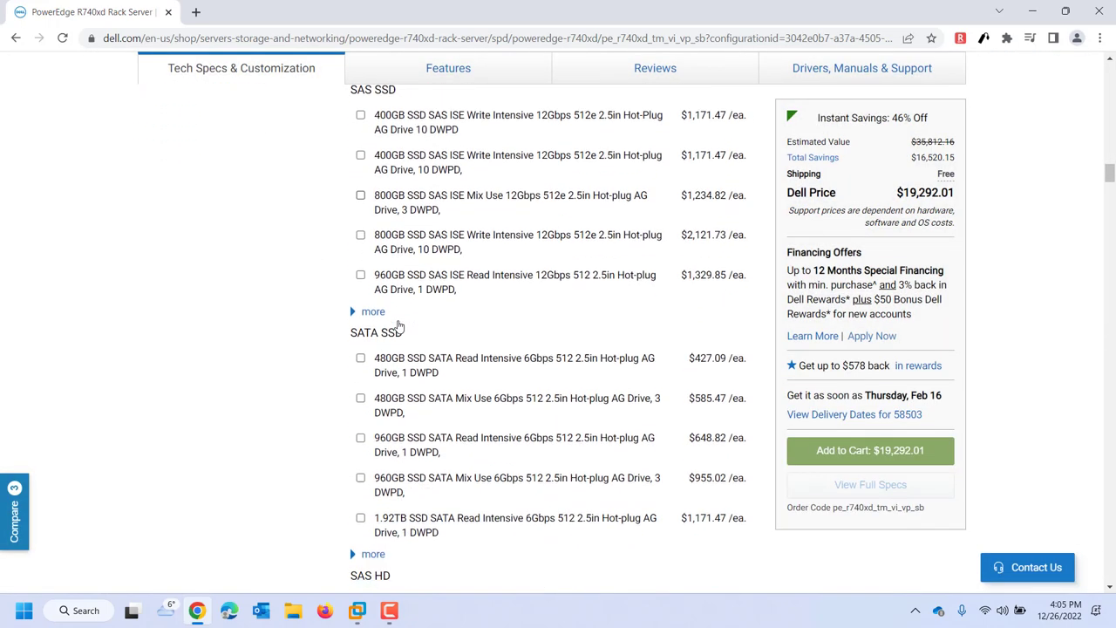
pyautogui.scroll(-4, 398, 325)
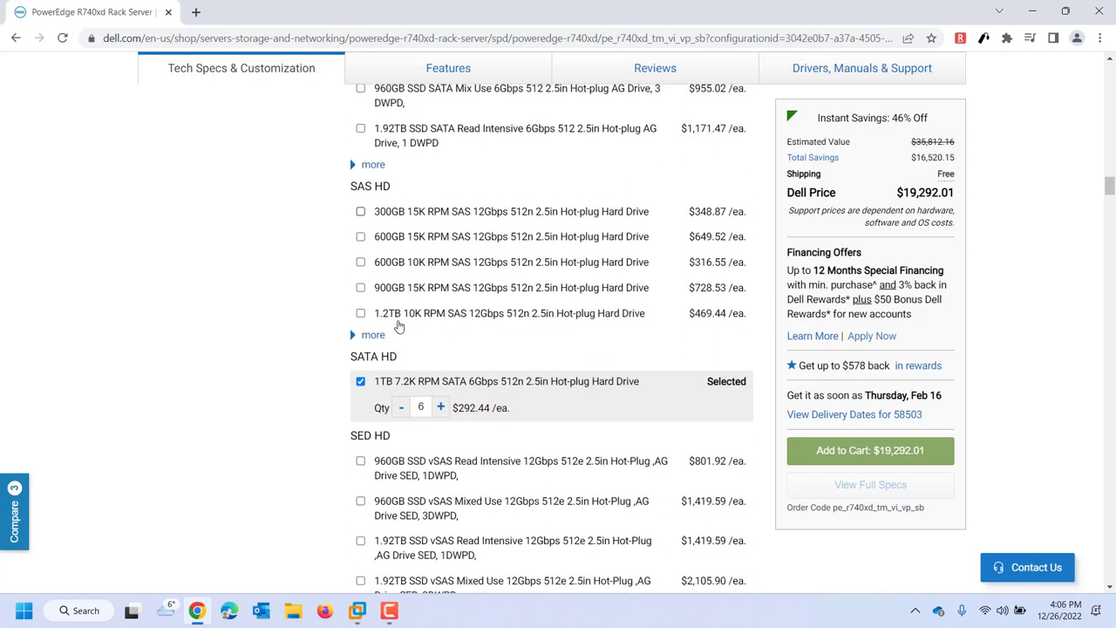
pyautogui.scroll(-1, 436, 396)
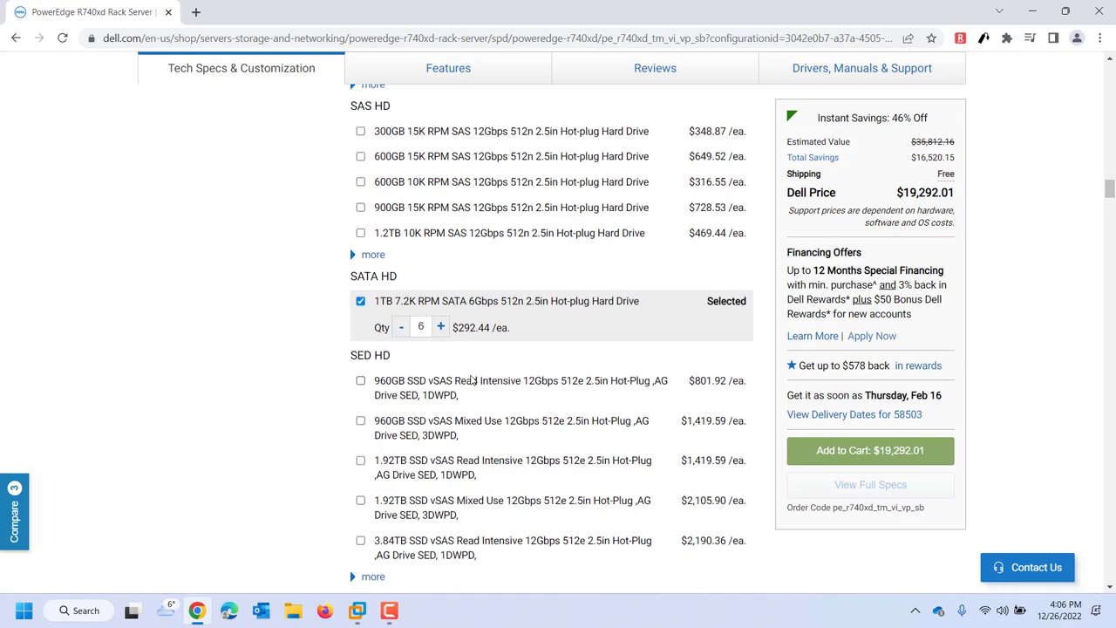
pyautogui.scroll(-1, 470, 381)
pyautogui.scroll(4, 471, 381)
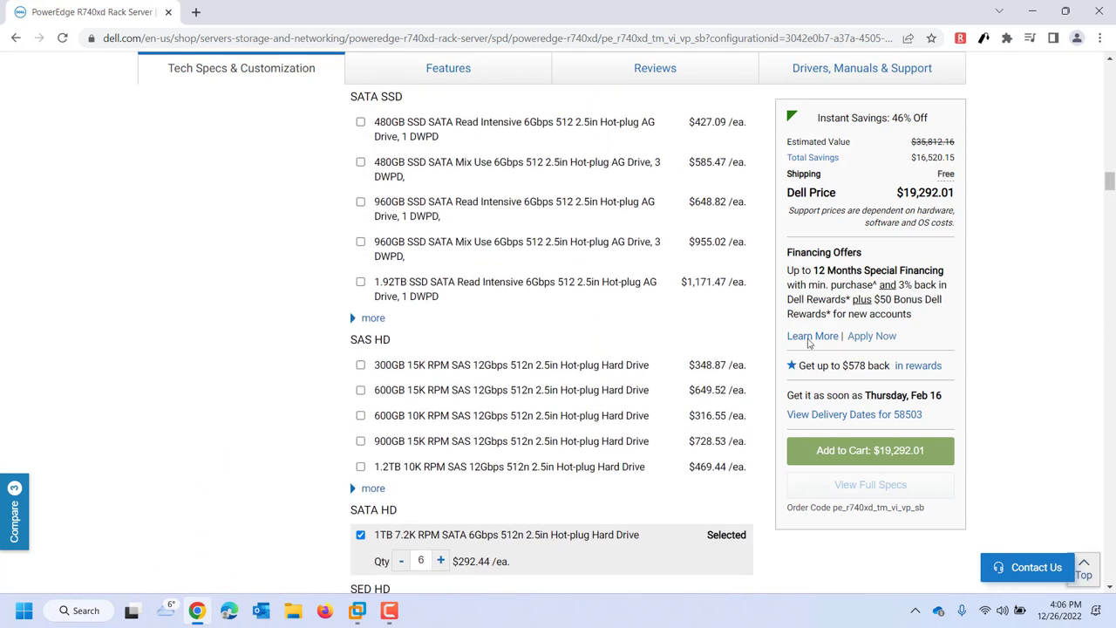
pyautogui.scroll(-5, 664, 316)
pyautogui.scroll(-5, 664, 316)
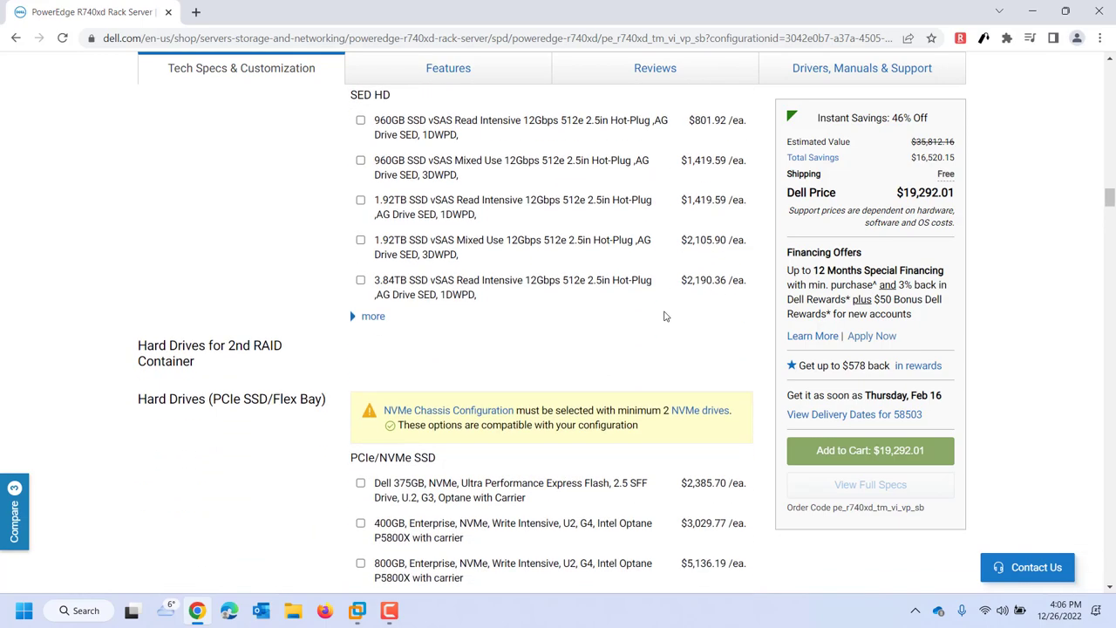
pyautogui.scroll(-4, 664, 315)
pyautogui.scroll(-4, 664, 316)
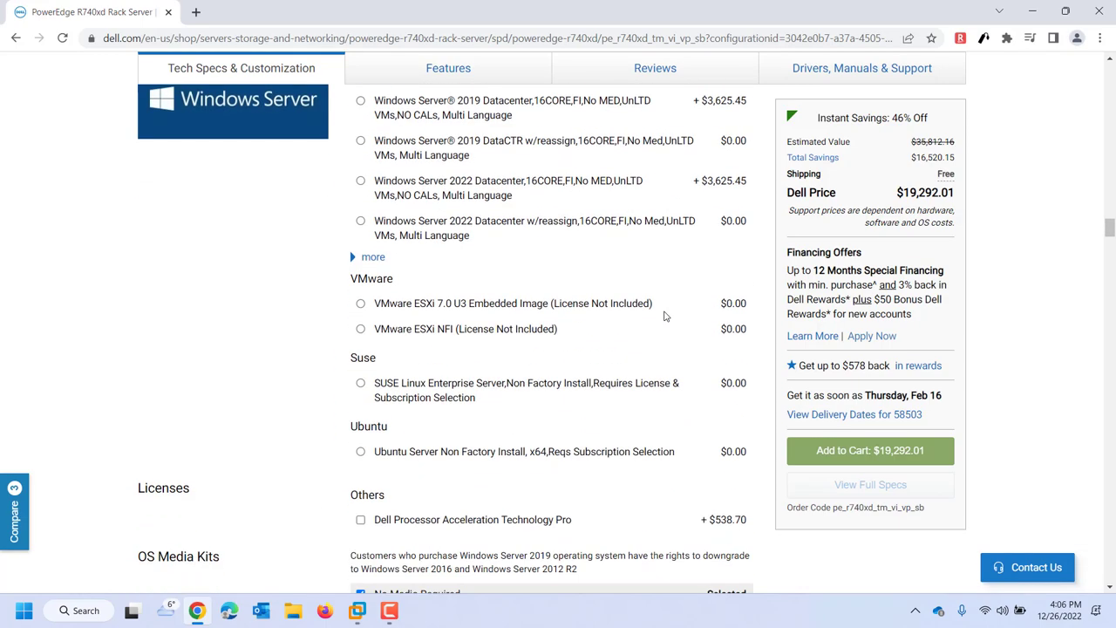
pyautogui.scroll(-1, 665, 316)
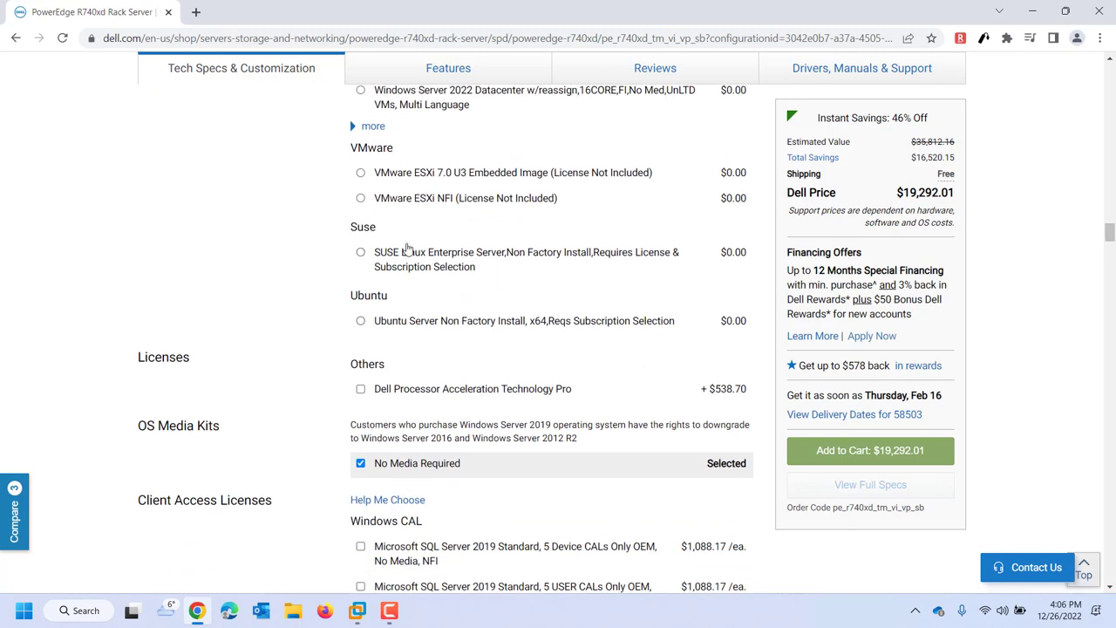
pyautogui.scroll(7, 406, 247)
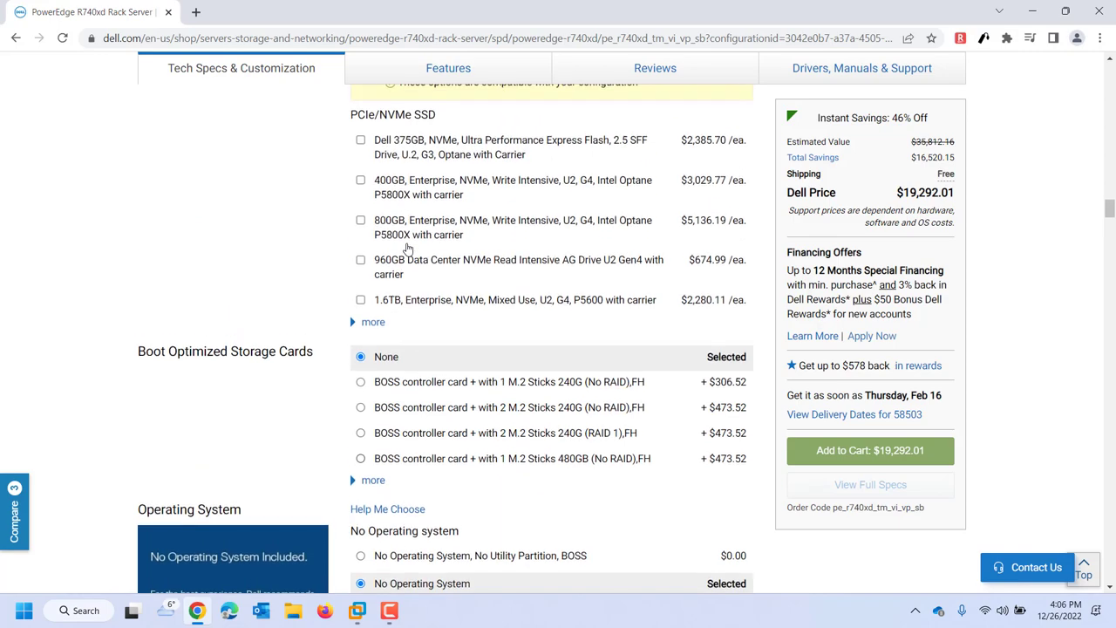
pyautogui.scroll(1, 406, 248)
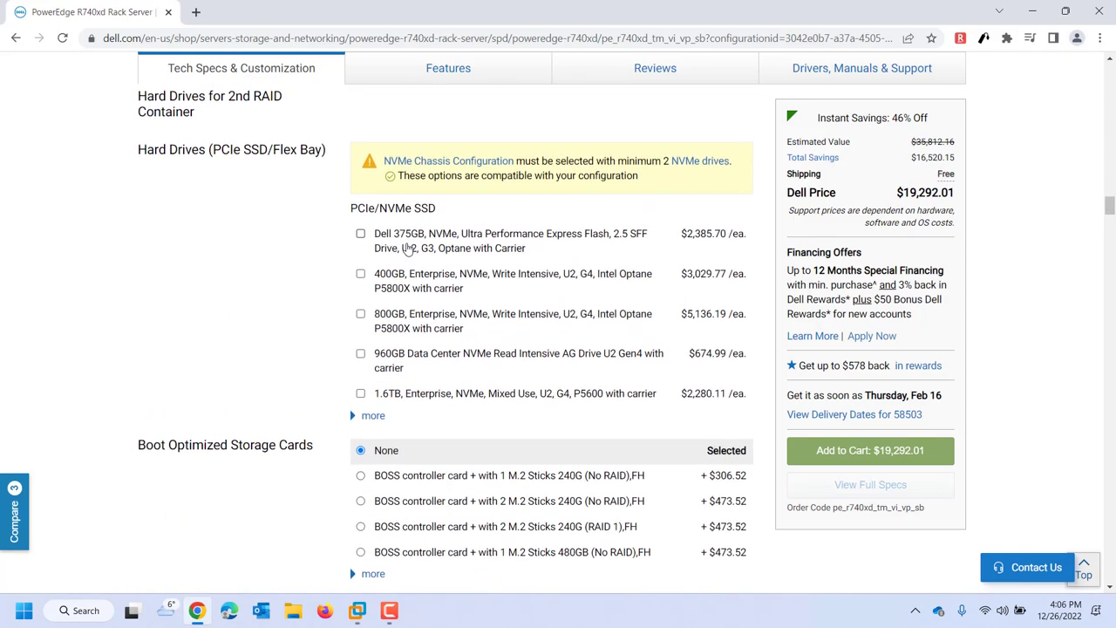
pyautogui.scroll(10, 407, 250)
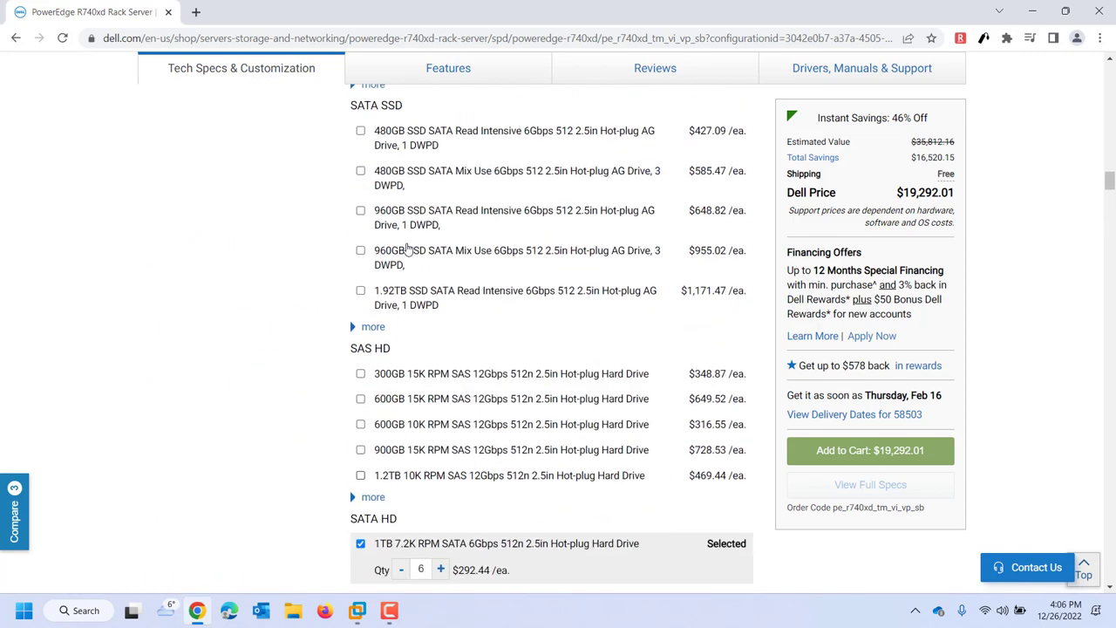
pyautogui.scroll(3, 406, 250)
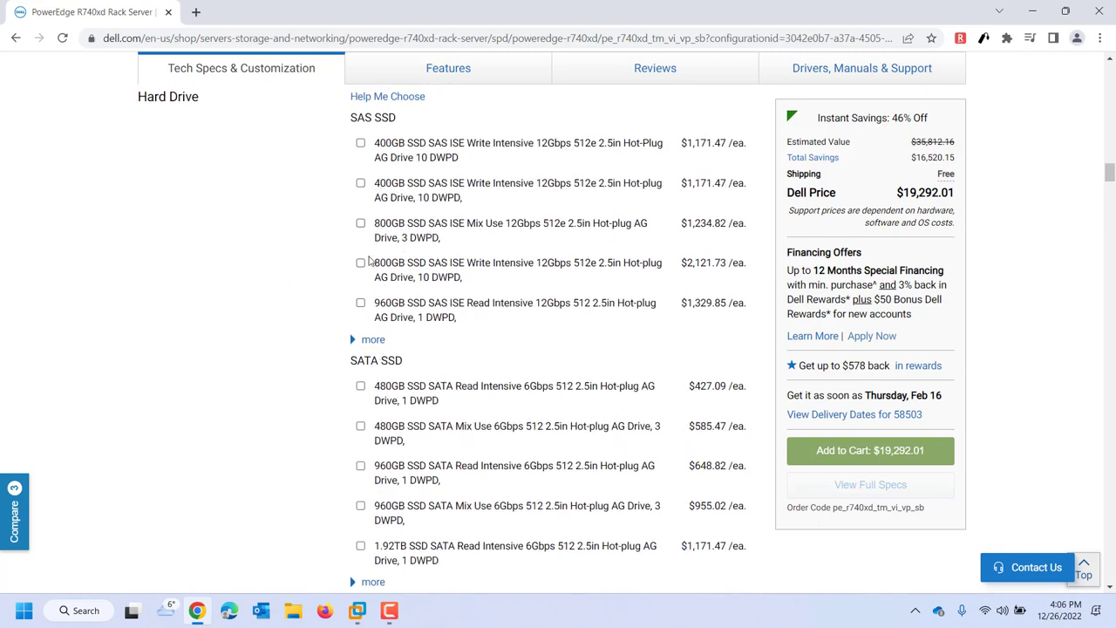
pyautogui.scroll(-1, 369, 259)
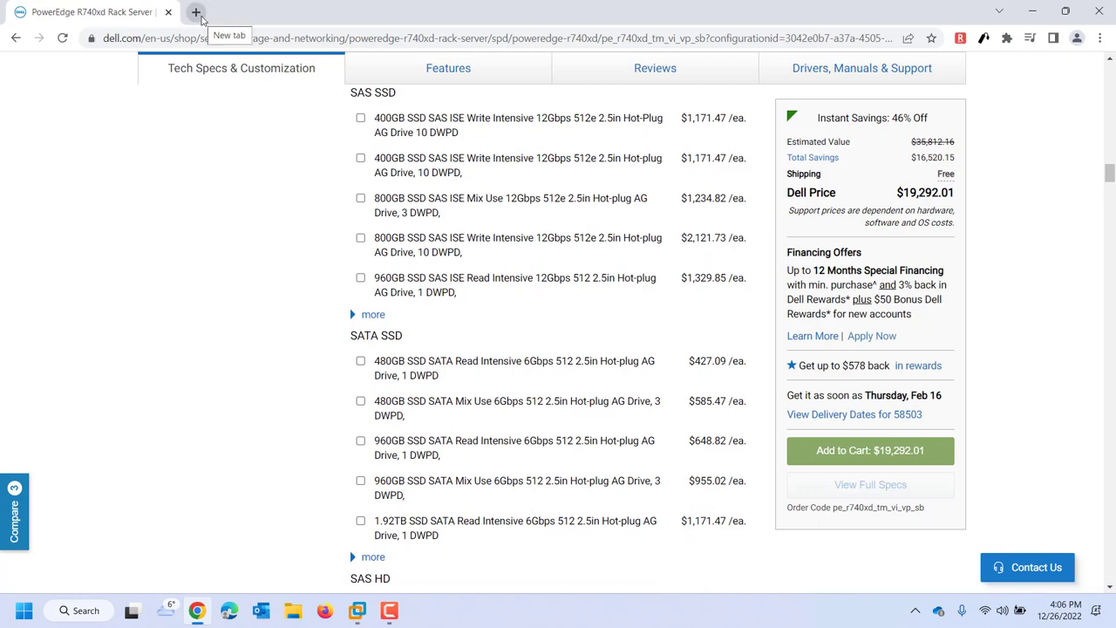
# In a new tab, search Google for 'raid array' and browse the Images results.
pyautogui.click(197, 13)
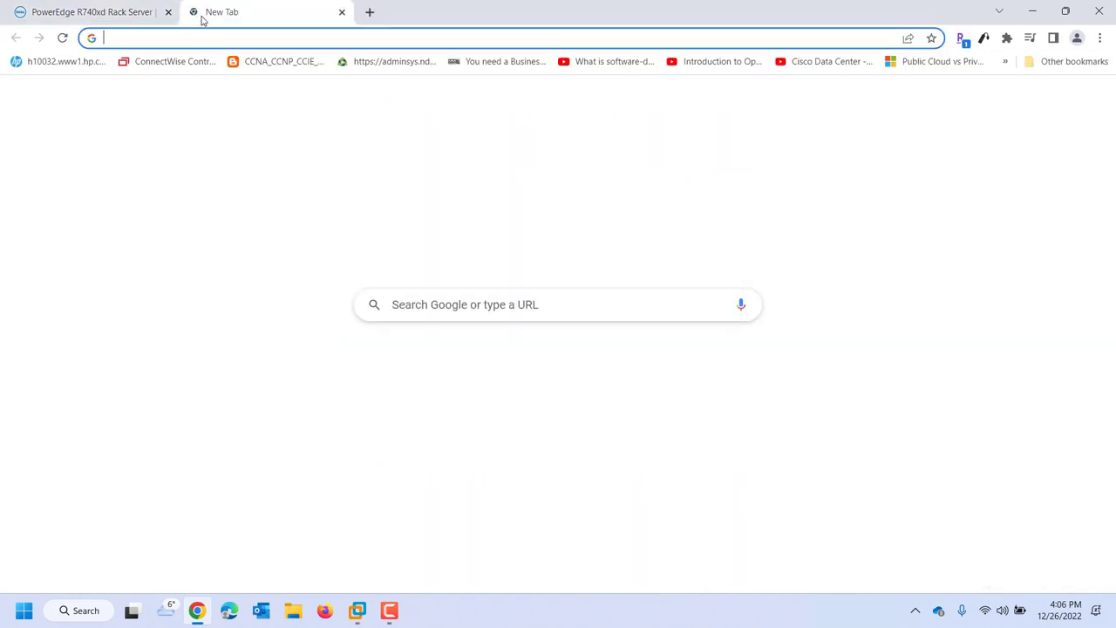
pyautogui.write('raid array')
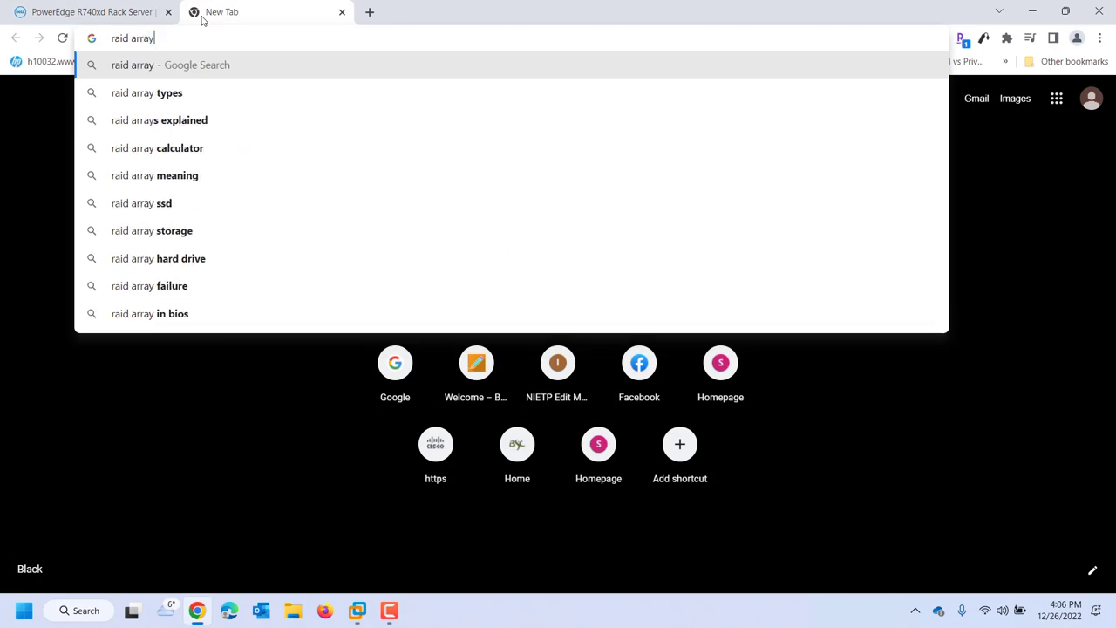
pyautogui.press('Return')
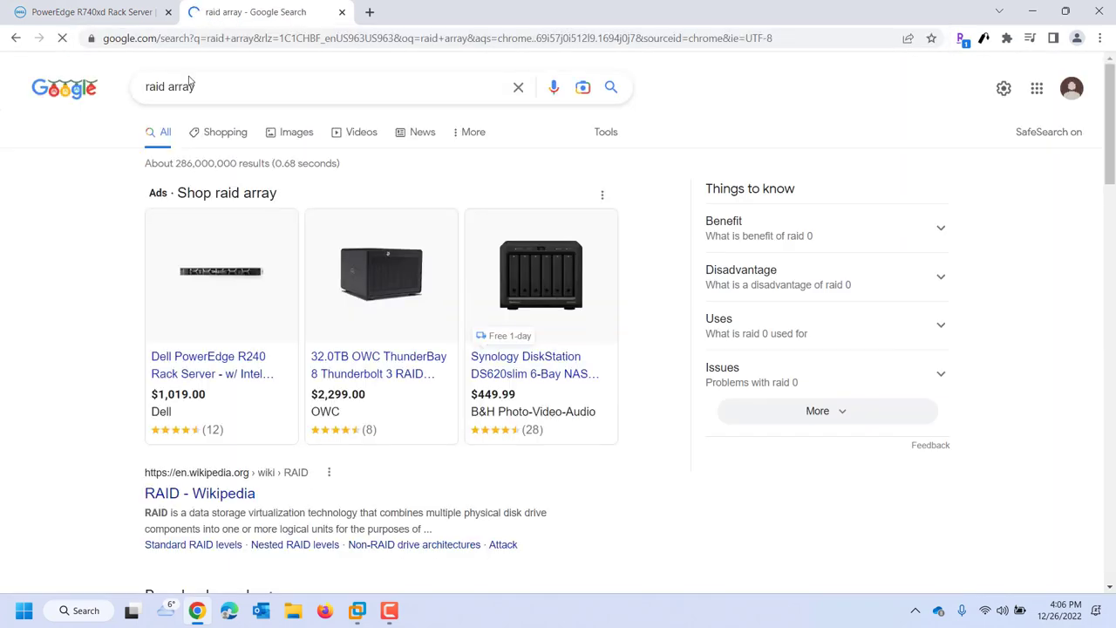
pyautogui.click(281, 135)
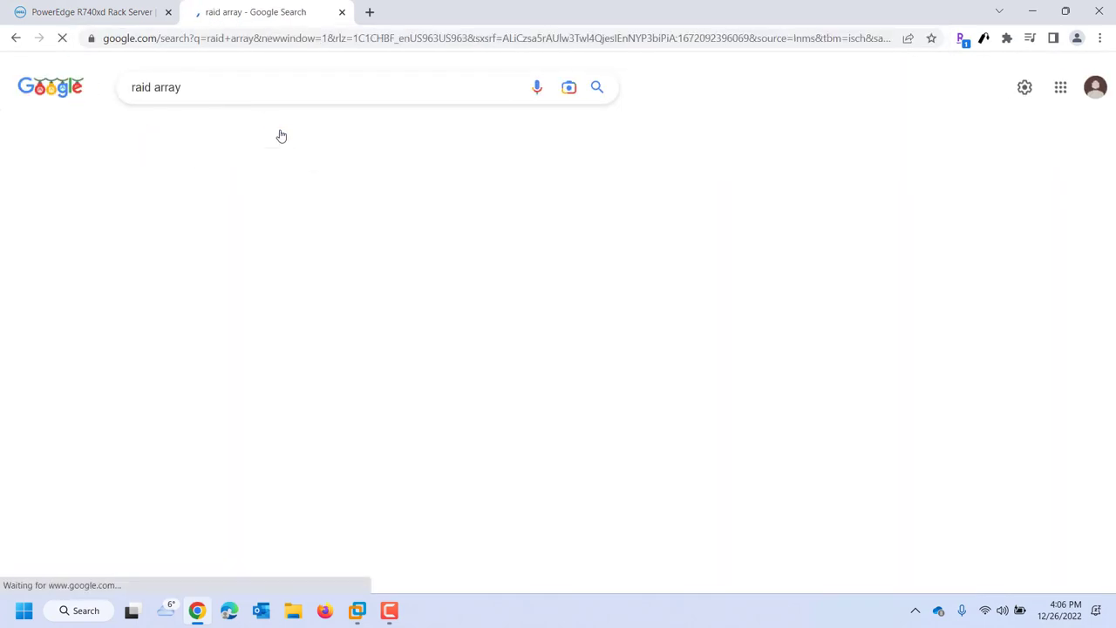
pyautogui.scroll(-4, 344, 259)
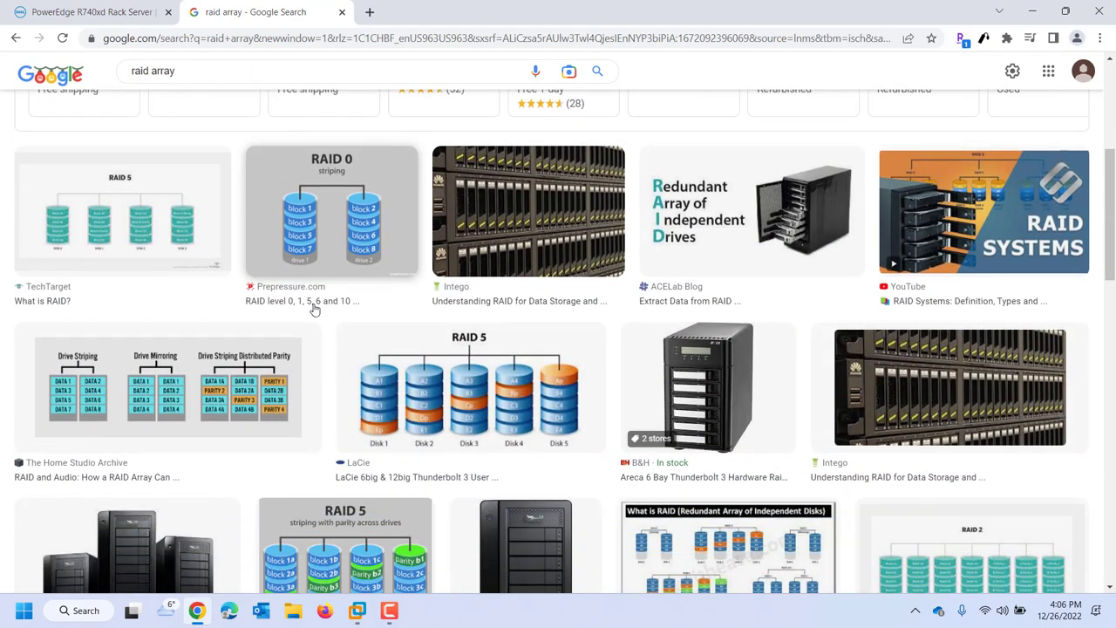
# Preview the LaCie RAID 5 diagram showing data and parity striped across five disks.
pyautogui.click(418, 410)
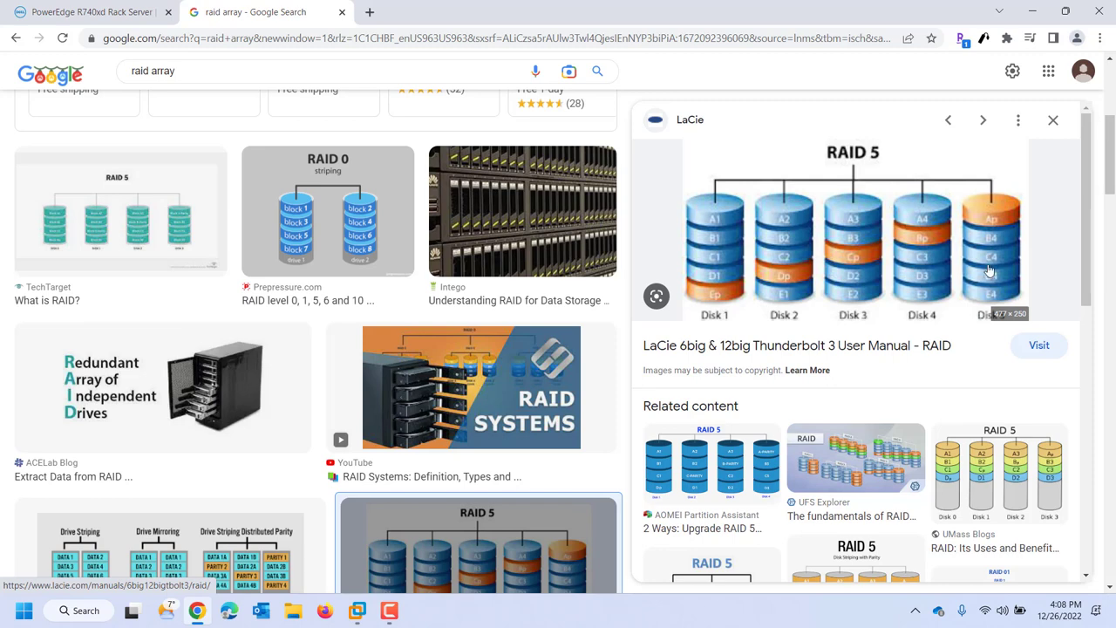
# Return to the R740xd configurator tab at the C1 No RAID and PERC H730P Adapter LP options.
pyautogui.scroll(-1, 988, 271)
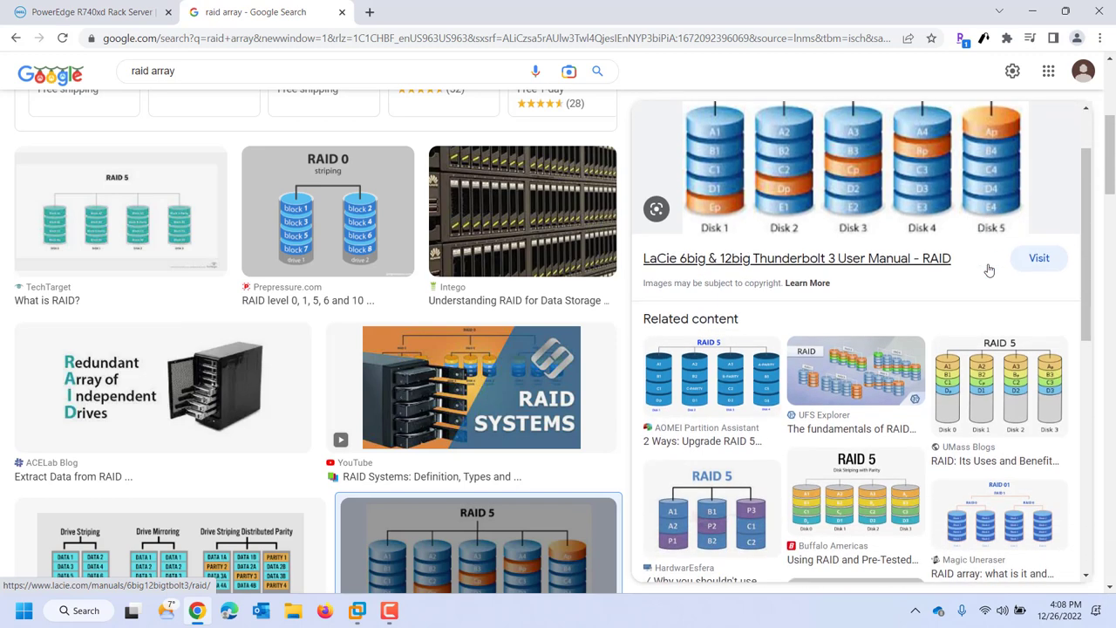
pyautogui.scroll(1, 989, 271)
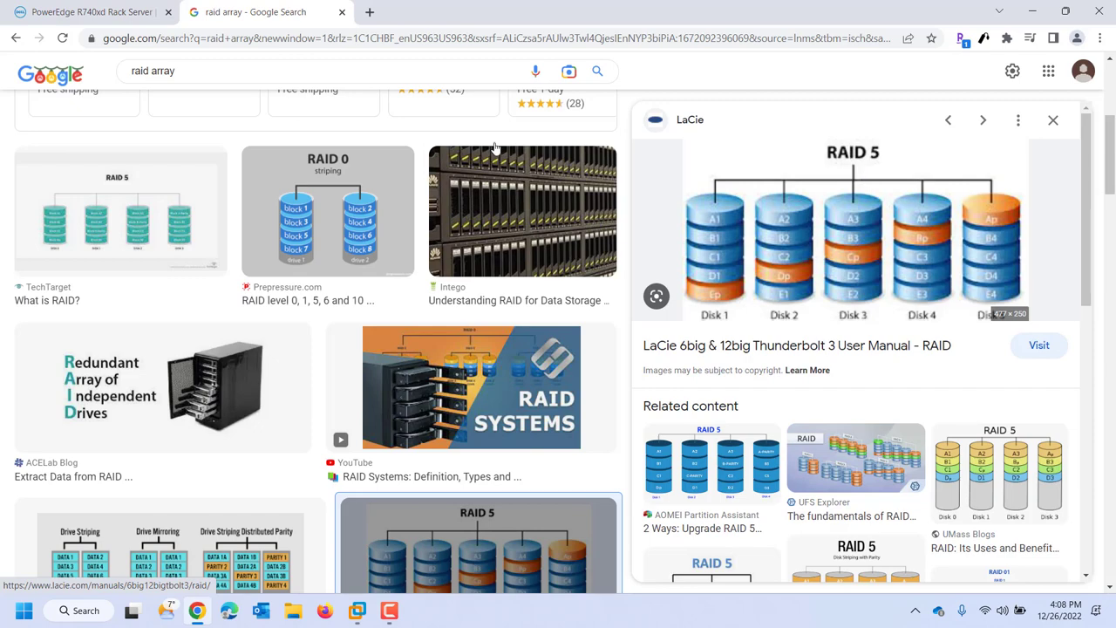
pyautogui.click(114, 15)
pyautogui.scroll(3, 274, 365)
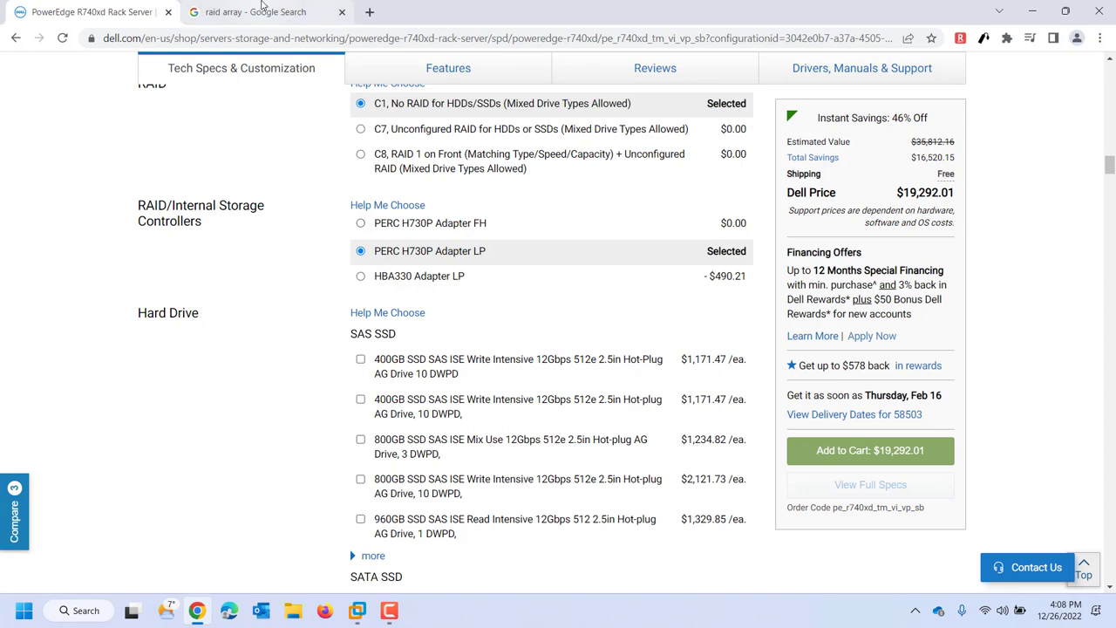
pyautogui.moveTo(262, 7)
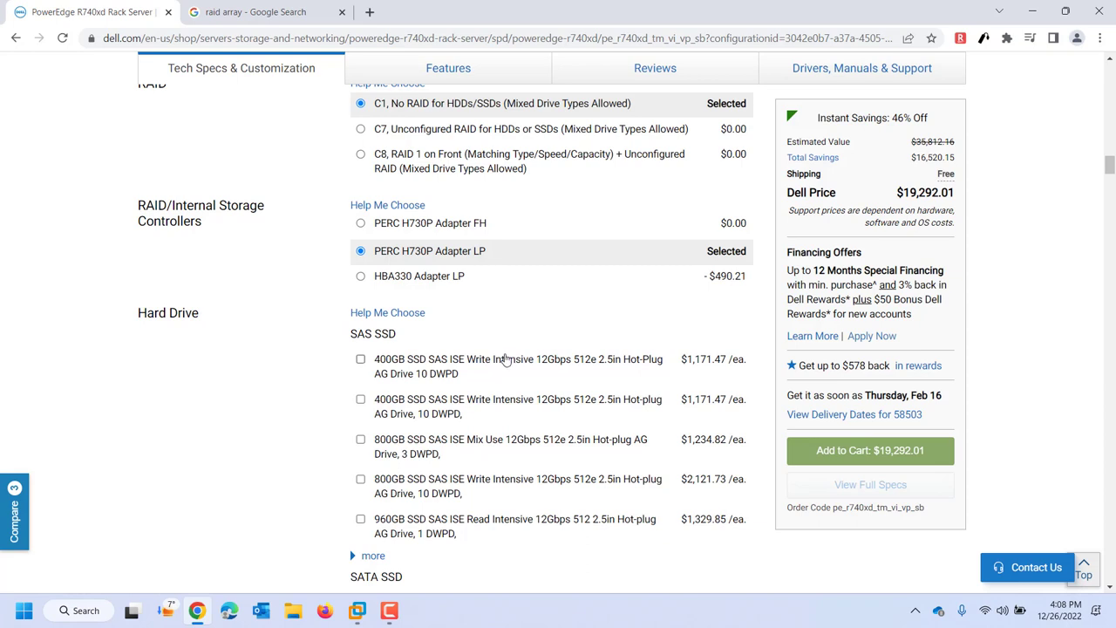
pyautogui.scroll(-2, 518, 413)
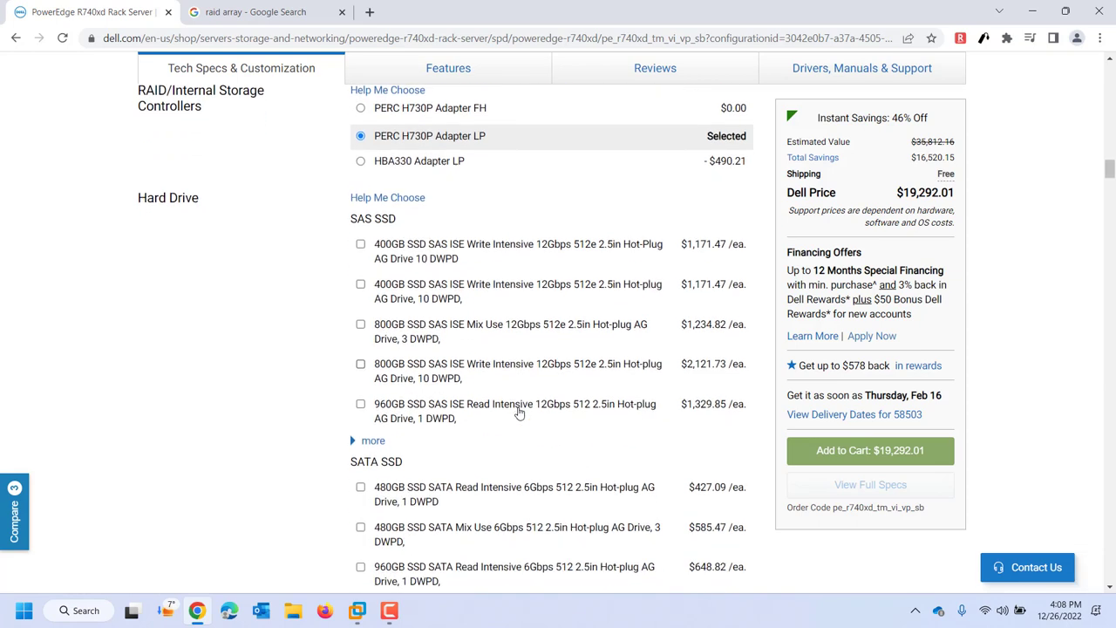
pyautogui.scroll(-3, 518, 413)
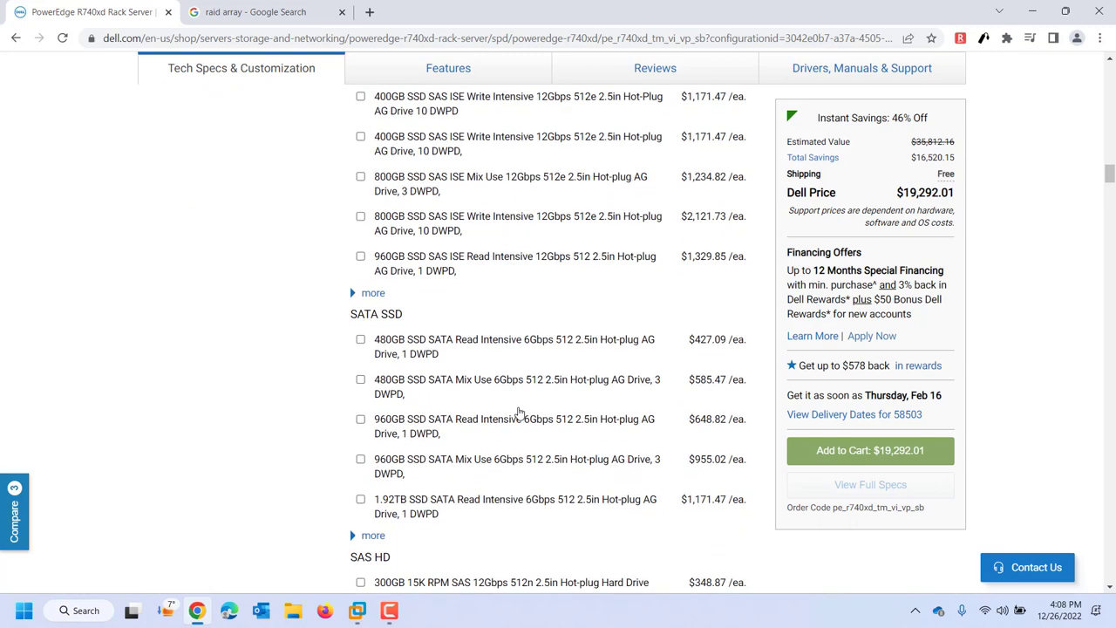
pyautogui.scroll(2, 517, 410)
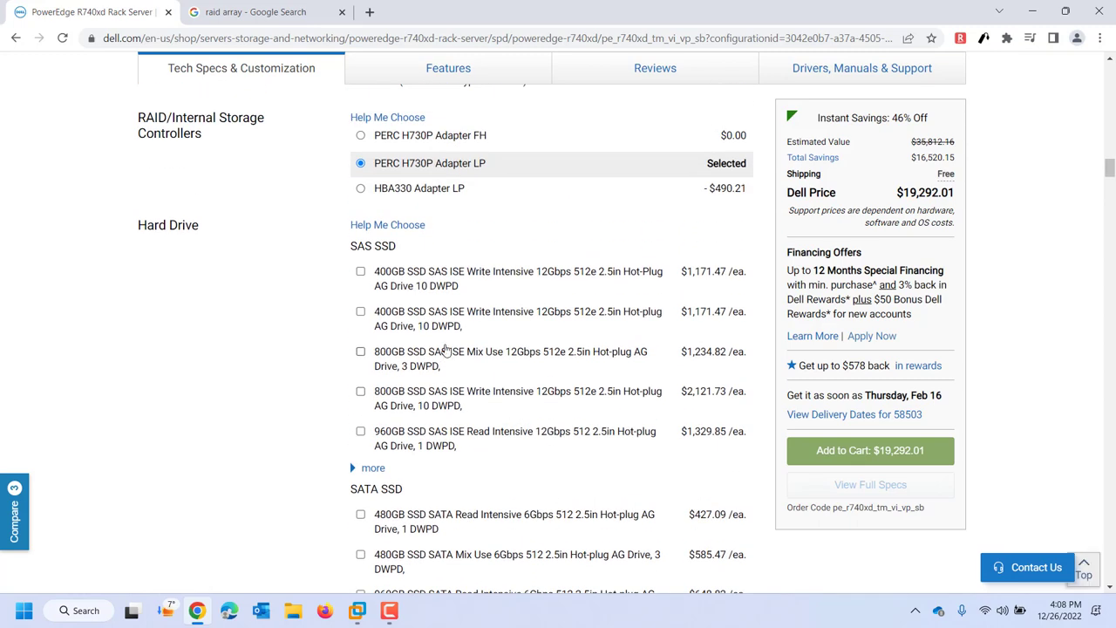
pyautogui.scroll(-1, 415, 388)
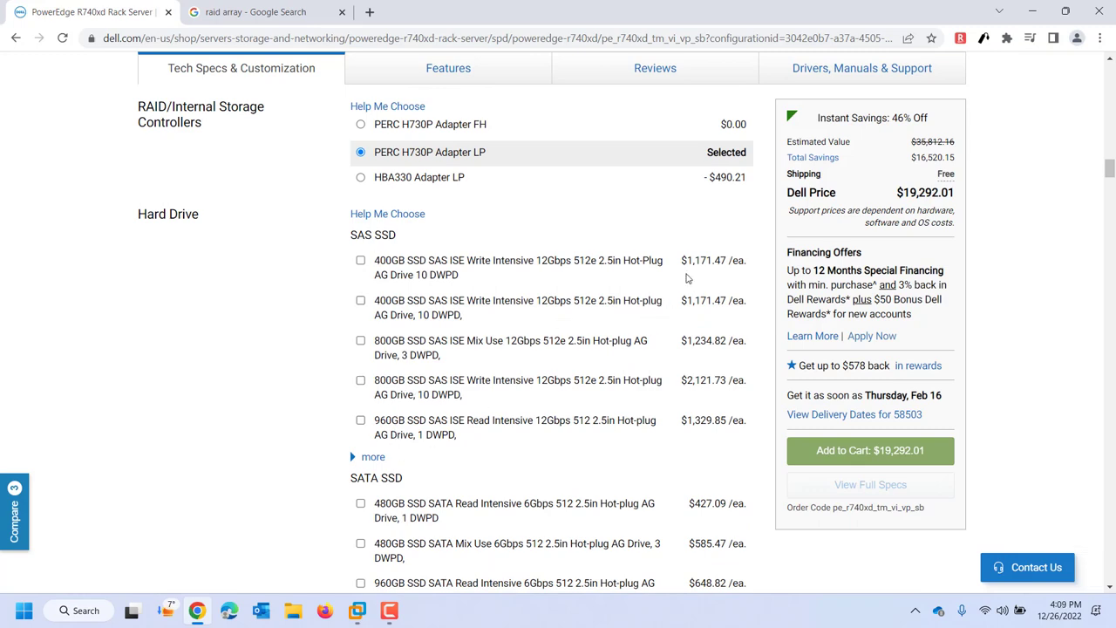
pyautogui.scroll(-2, 682, 274)
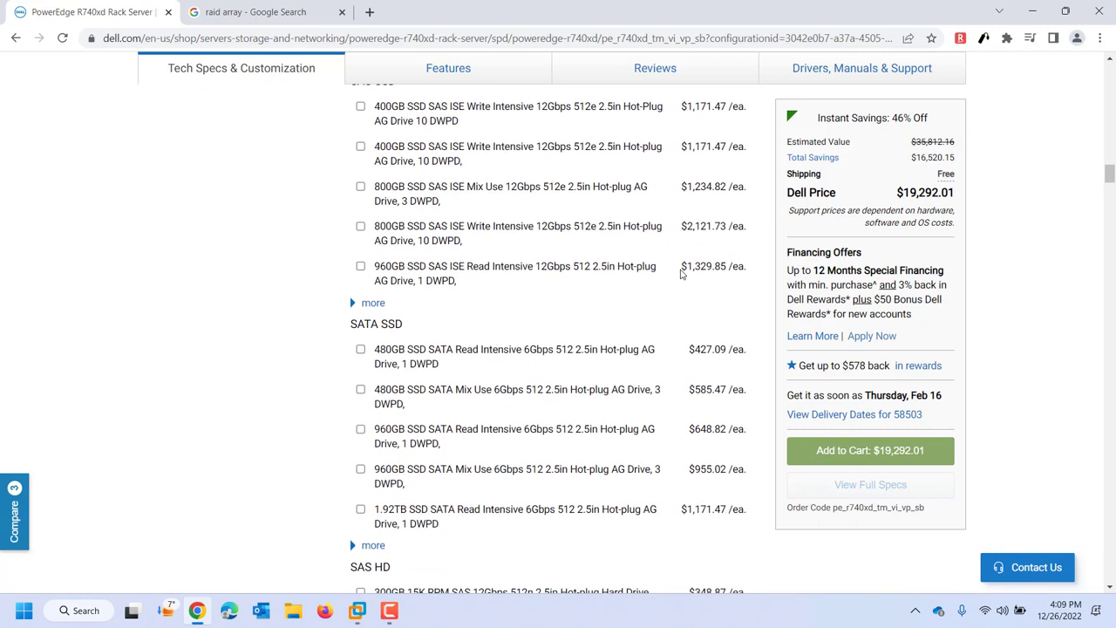
pyautogui.scroll(-1, 702, 352)
pyautogui.scroll(-2, 711, 352)
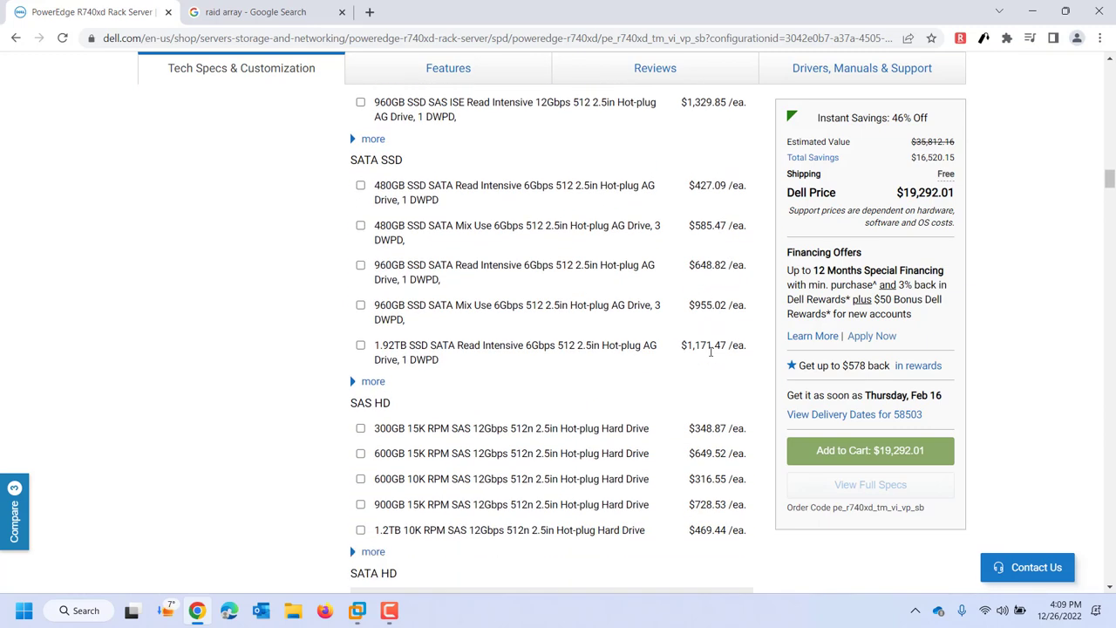
pyautogui.scroll(-1, 710, 350)
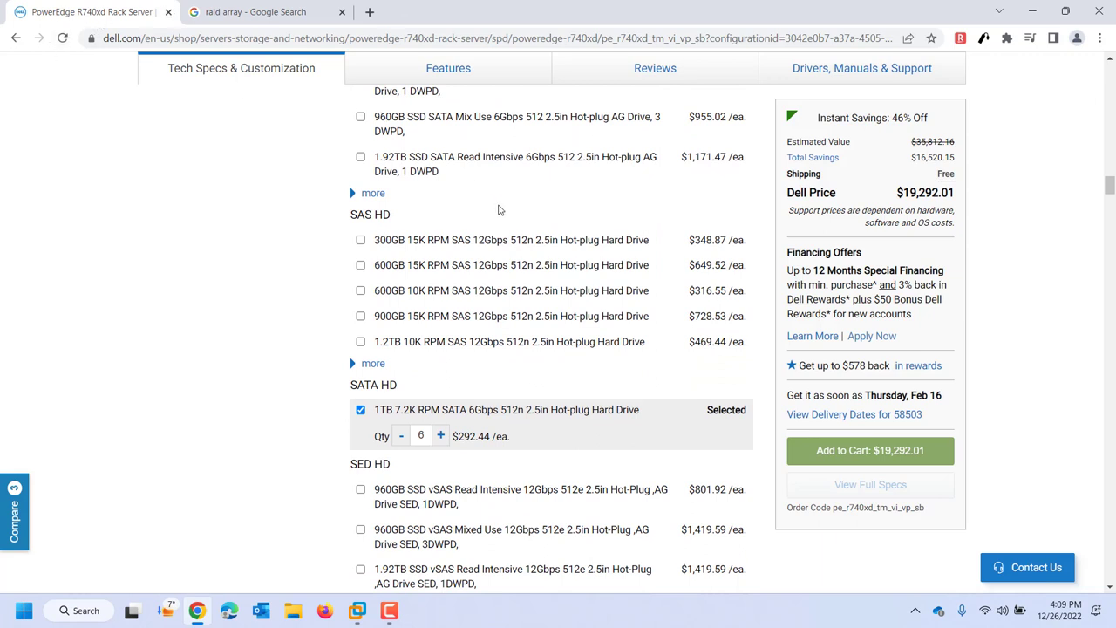
pyautogui.scroll(3, 398, 195)
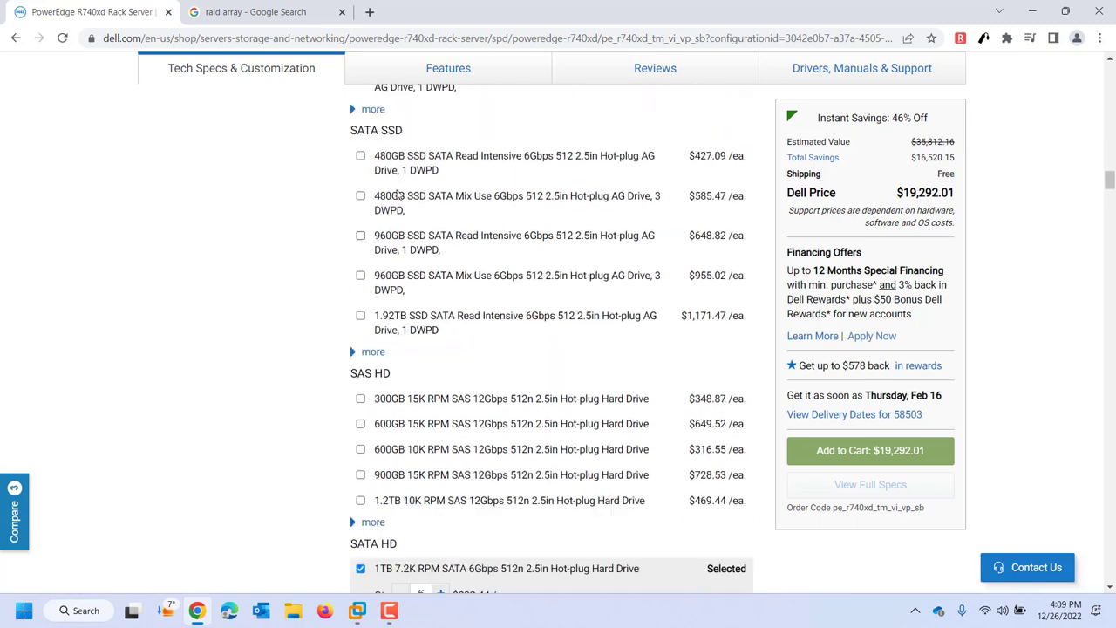
pyautogui.scroll(10, 397, 195)
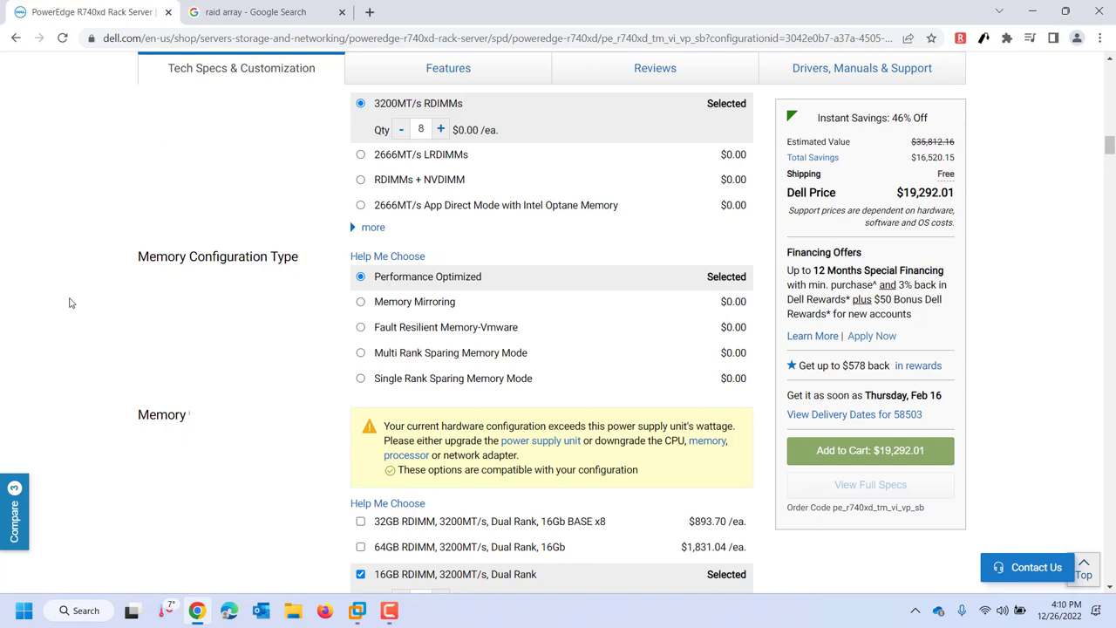
# Go back to the 2 Socket, 2U PowerEdge Rack Servers listing and scroll through it.
pyautogui.click(18, 38)
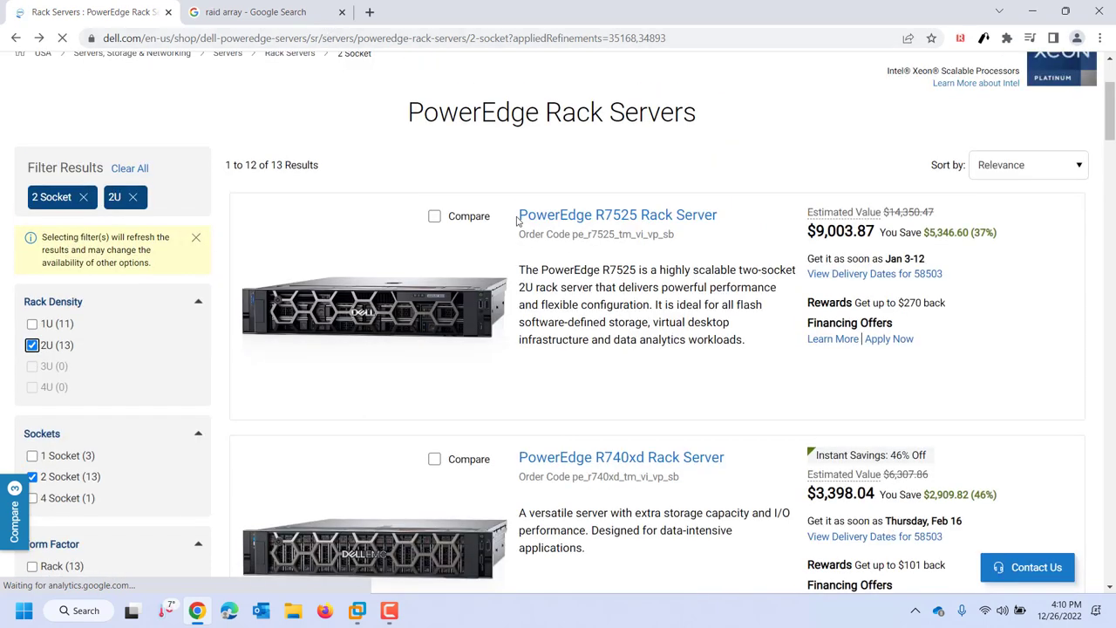
pyautogui.scroll(-3, 536, 301)
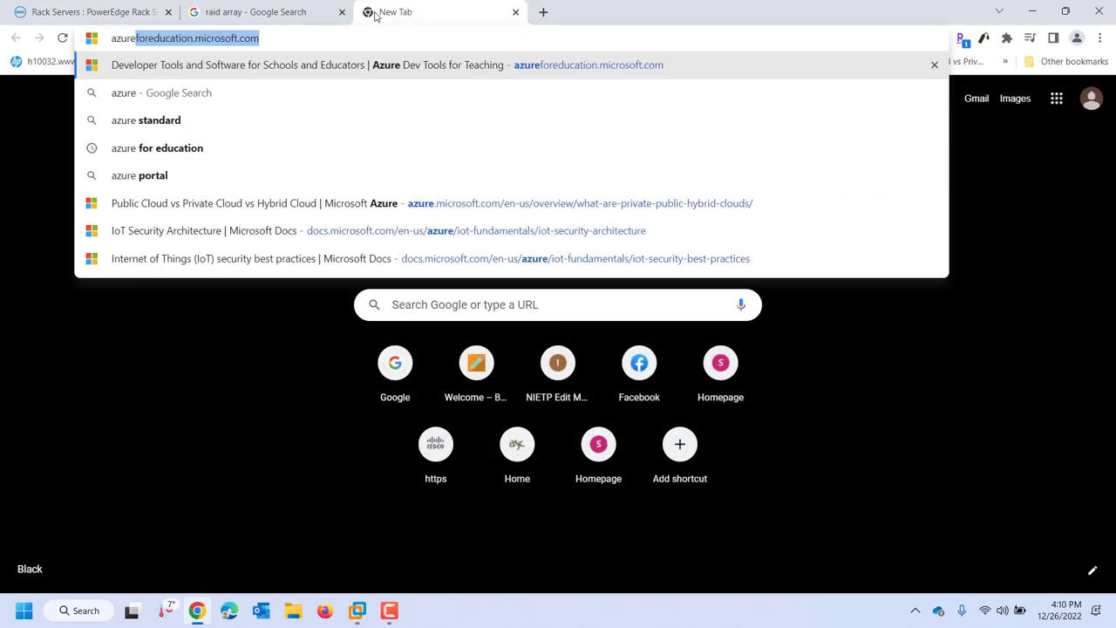
# Load the Azure for Education site and dismiss the Rakuten cash-back popup.
pyautogui.press('Return')
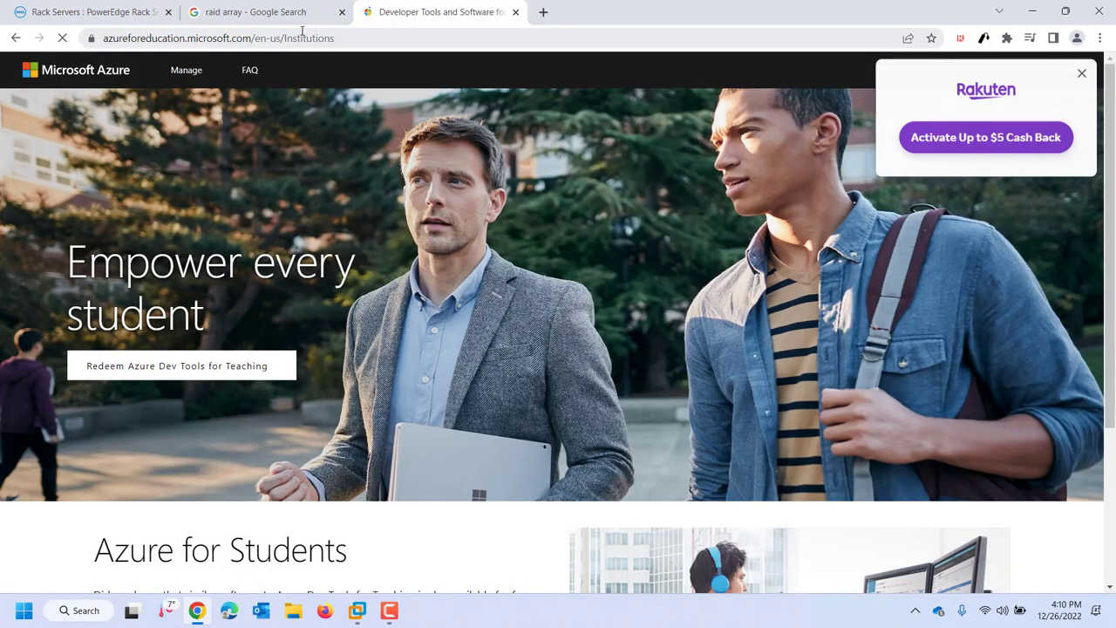
pyautogui.click(1081, 75)
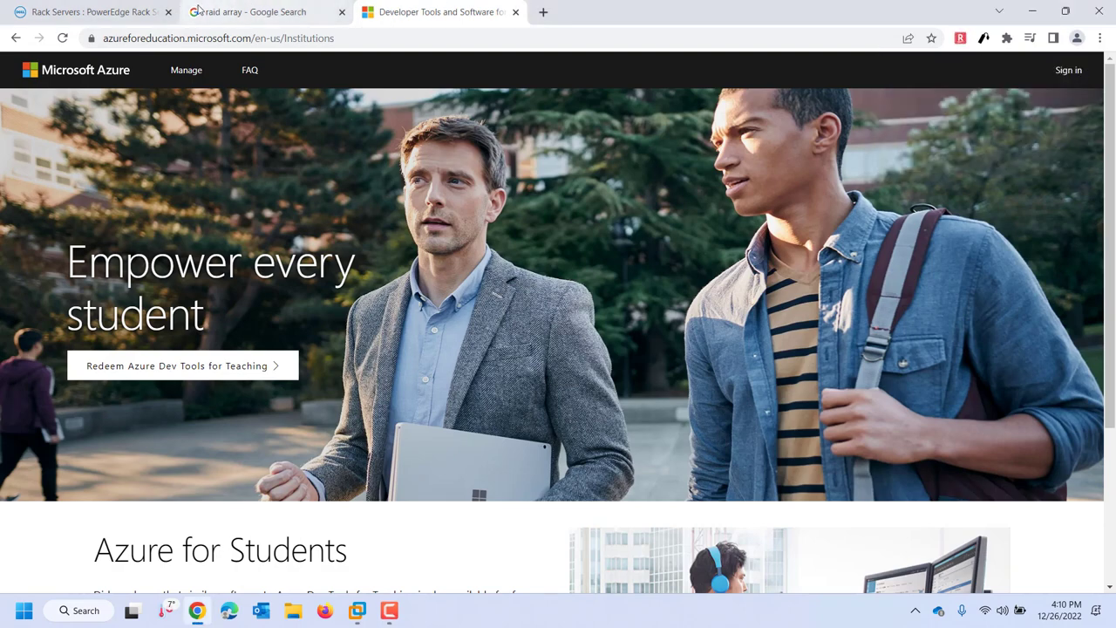
pyautogui.click(112, 11)
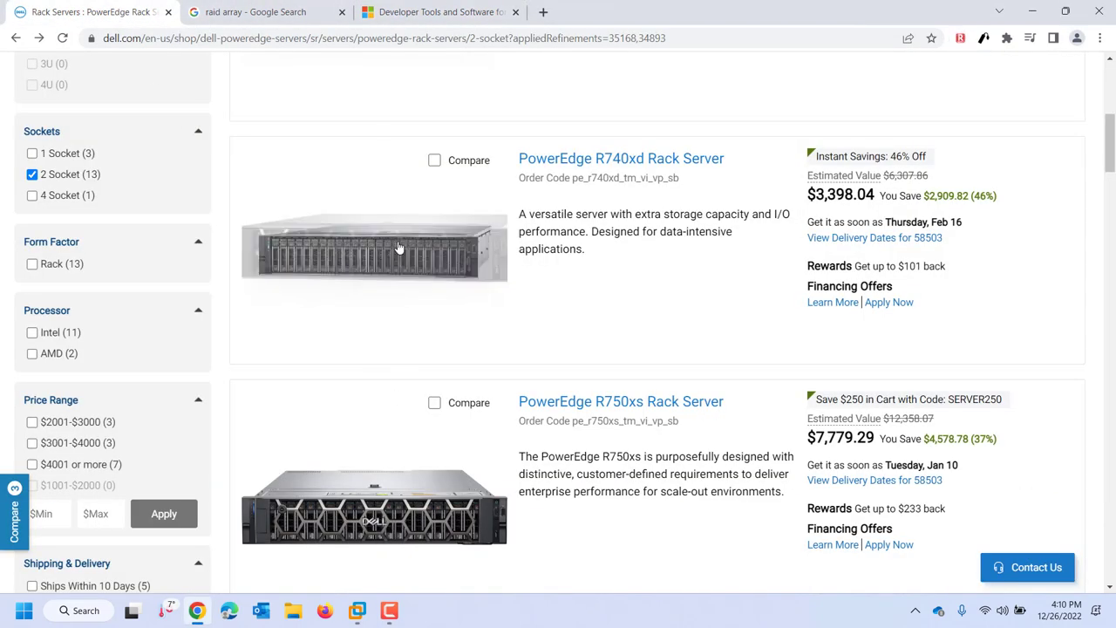
pyautogui.click(402, 10)
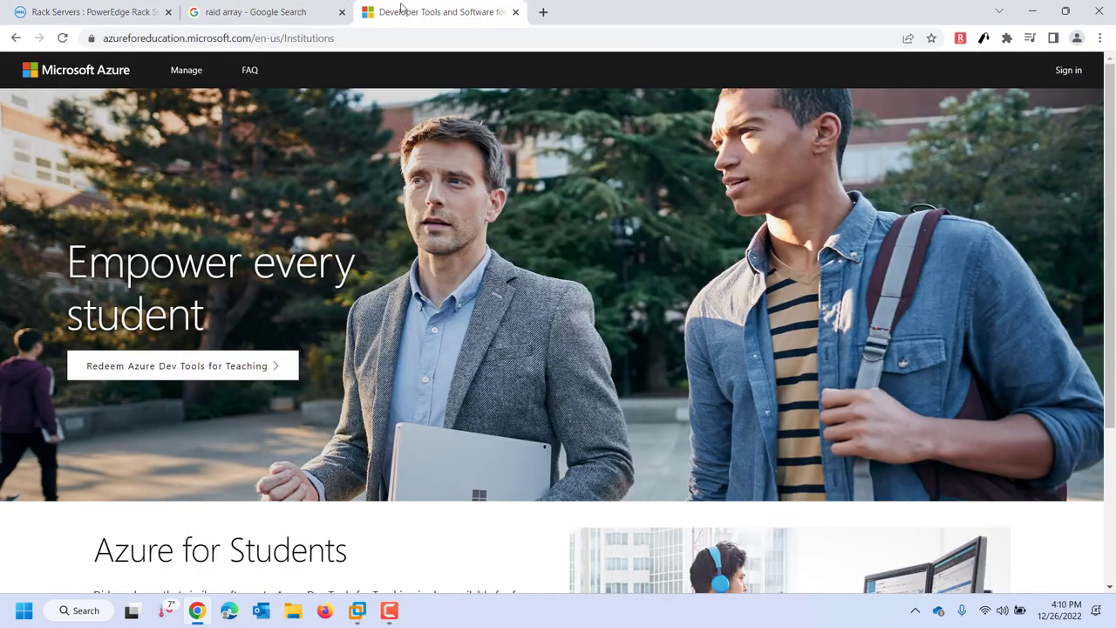
pyautogui.click(294, 9)
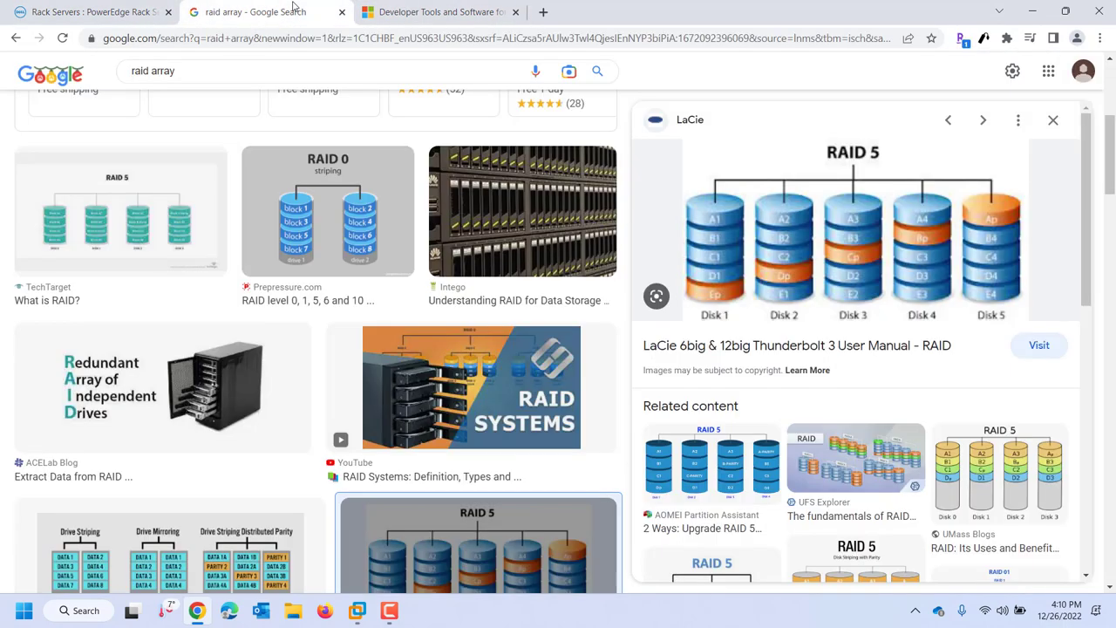
pyautogui.click(431, 11)
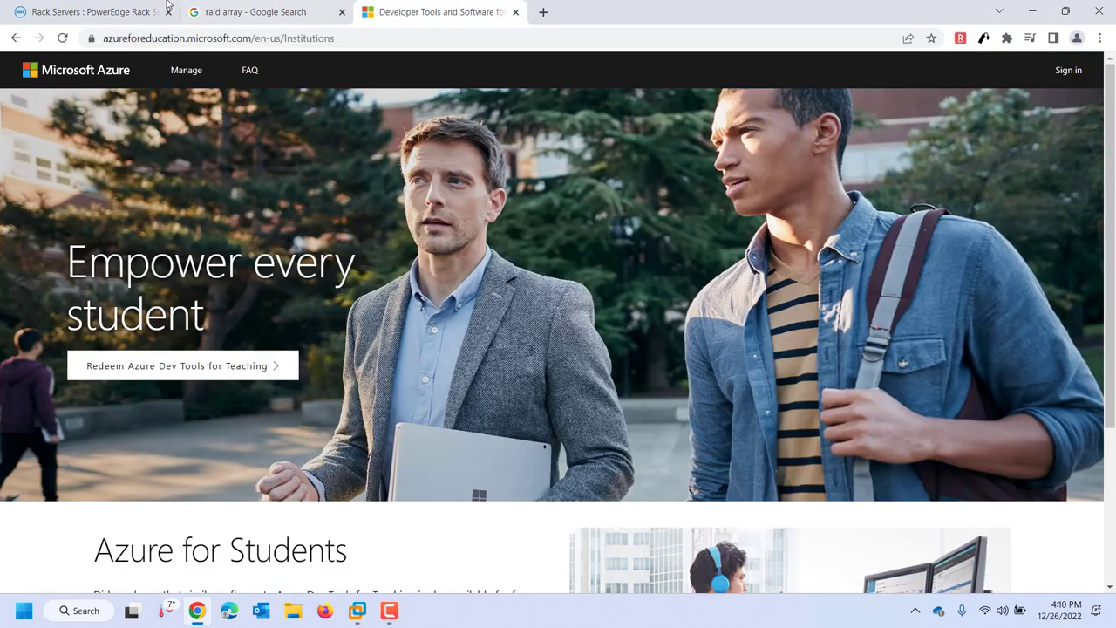
# Sign in to Azure and open the Azure for Students offer details from the FAQ.
pyautogui.click(1064, 69)
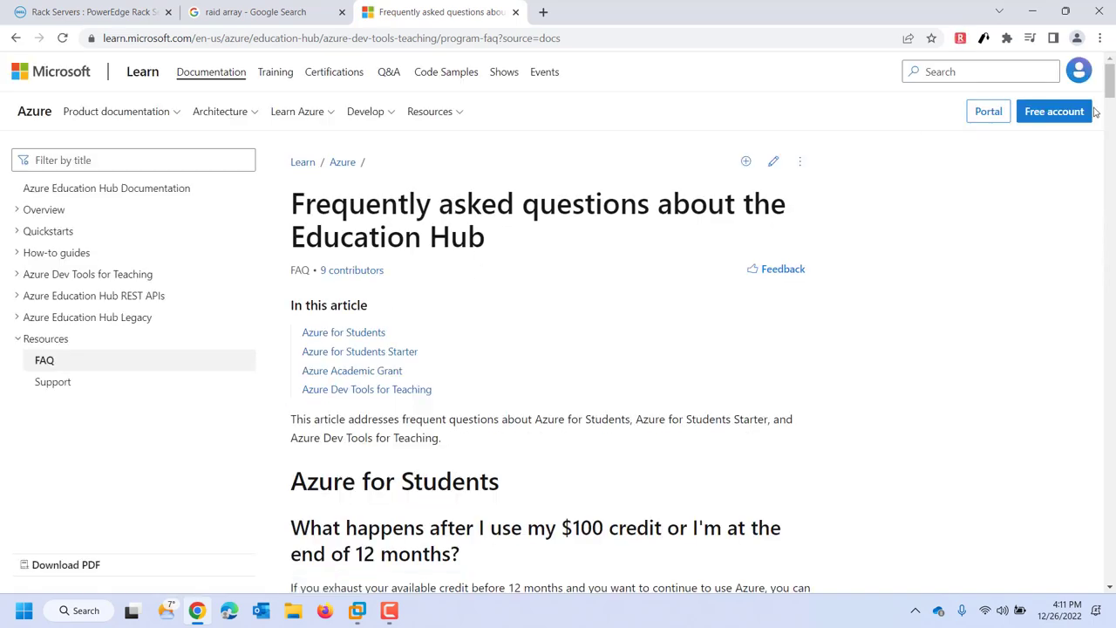
pyautogui.click(369, 333)
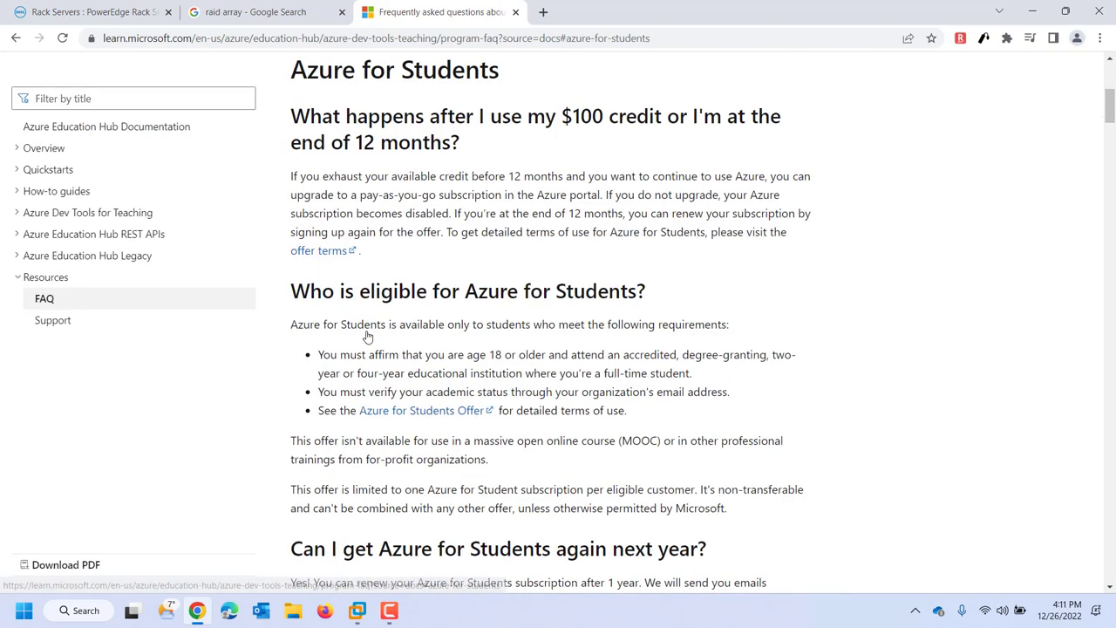
pyautogui.click(404, 413)
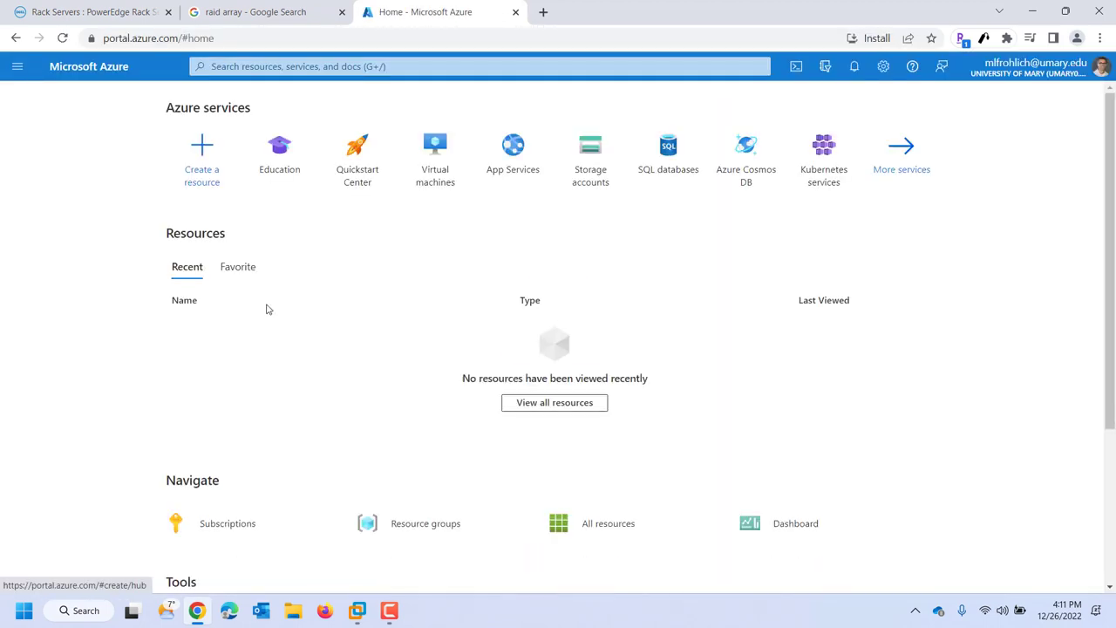
# From Virtual machines, create a VM with preset configuration using the Memory optimized (E-Series) workload.
pyautogui.click(434, 164)
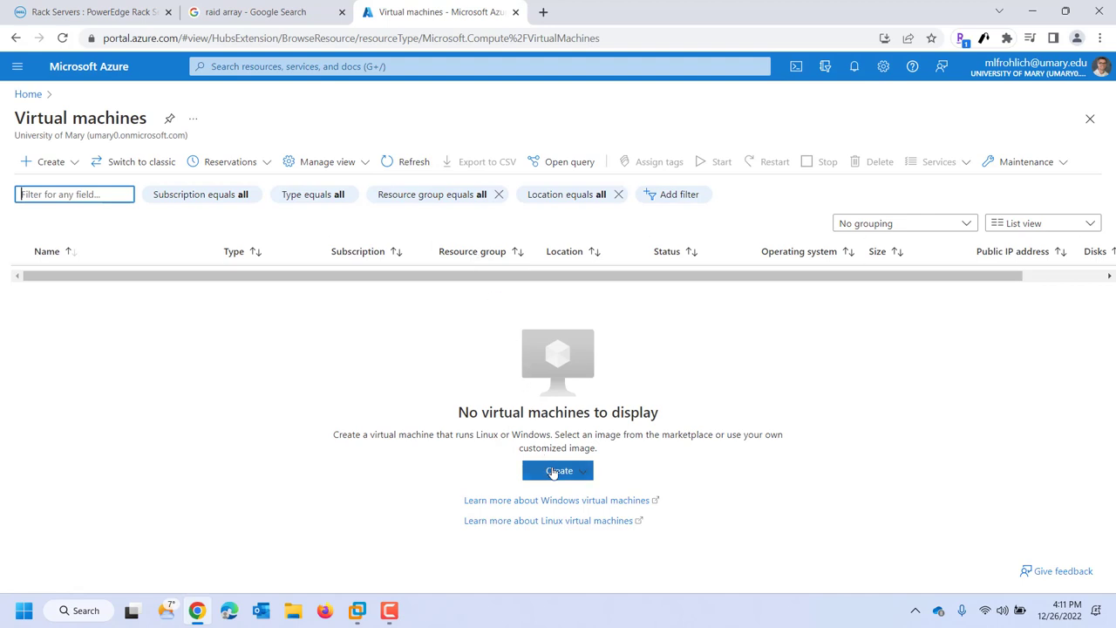
pyautogui.click(552, 472)
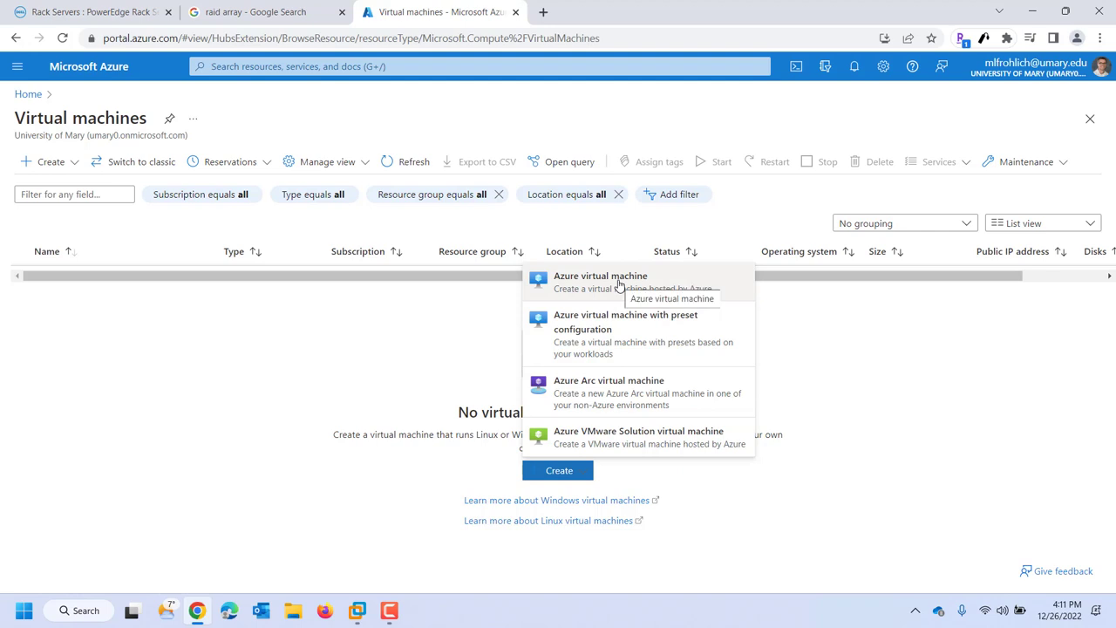
pyautogui.click(606, 340)
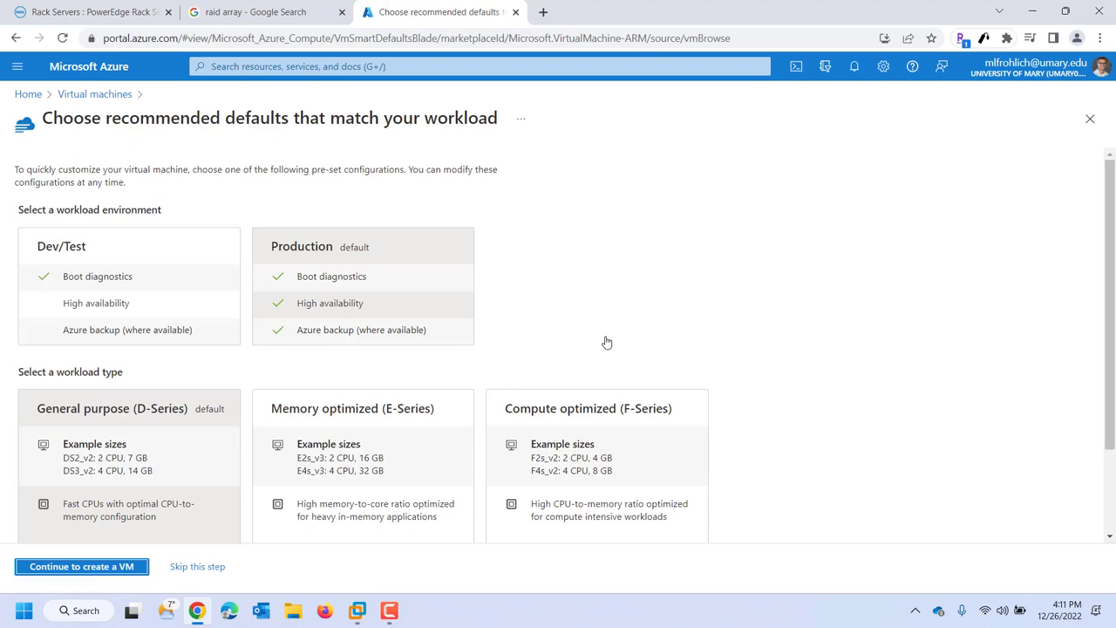
pyautogui.scroll(-2, 601, 341)
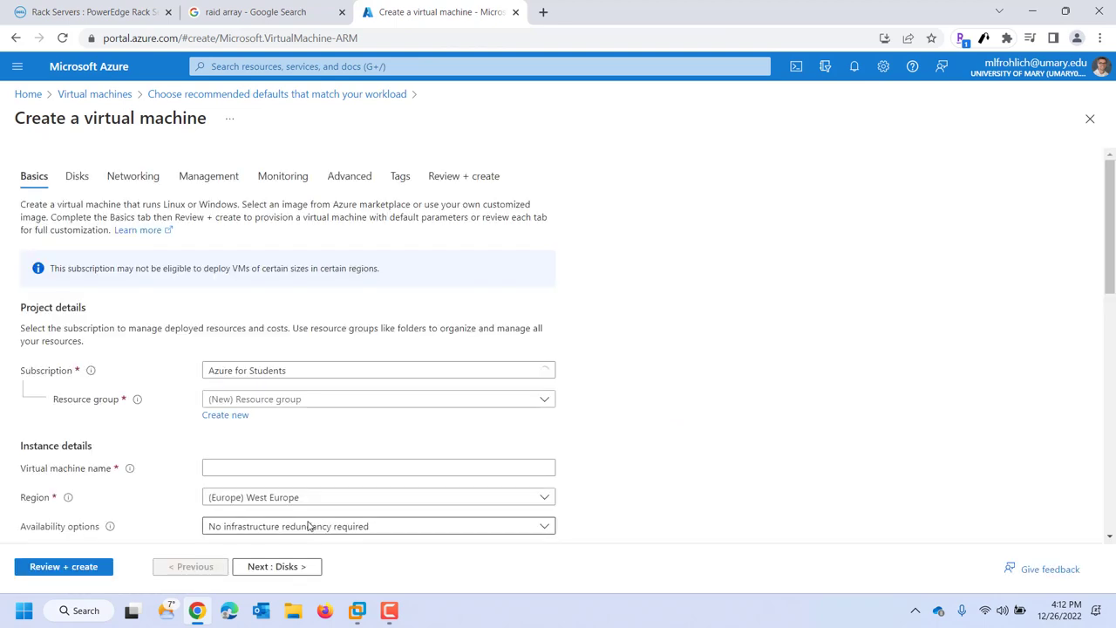
pyautogui.scroll(-1, 325, 423)
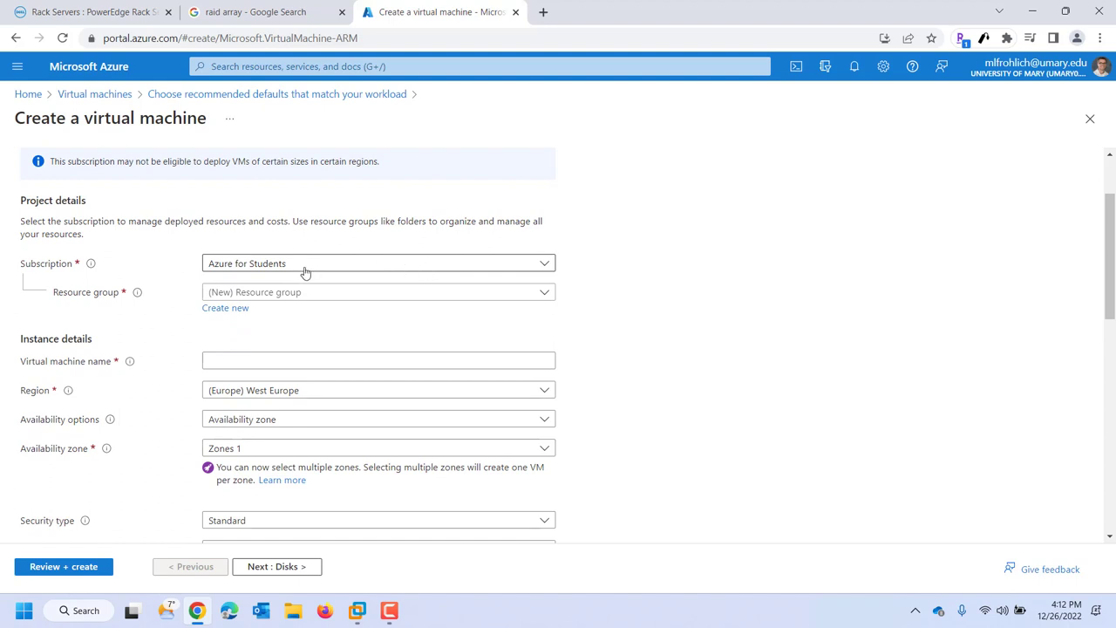
pyautogui.scroll(-2, 389, 294)
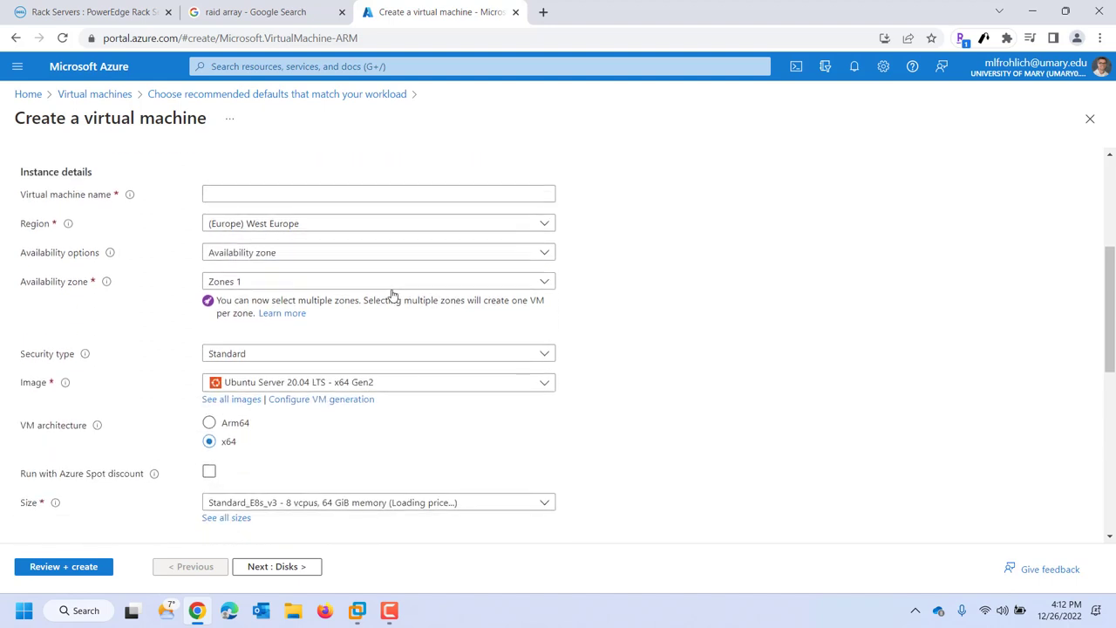
pyautogui.scroll(-1, 144, 352)
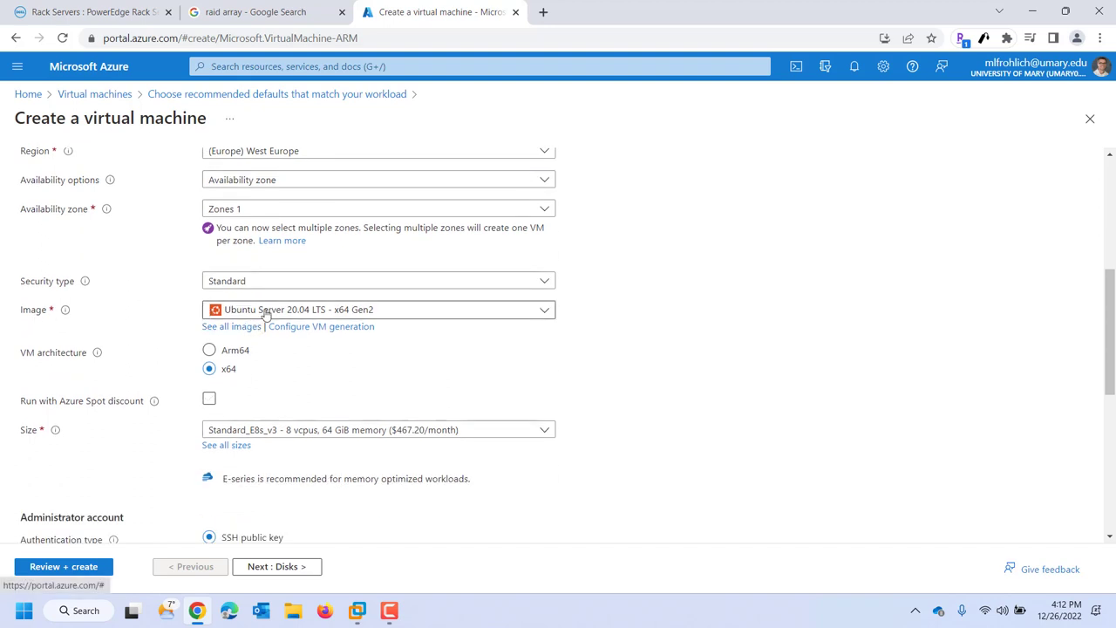
pyautogui.click(541, 313)
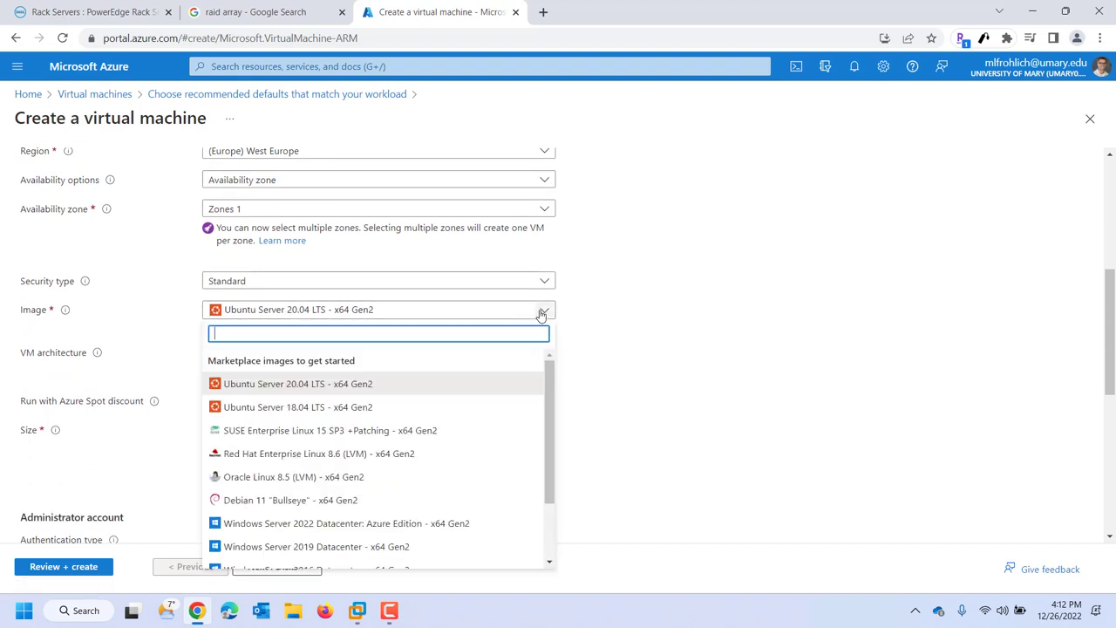
pyautogui.scroll(-3, 313, 449)
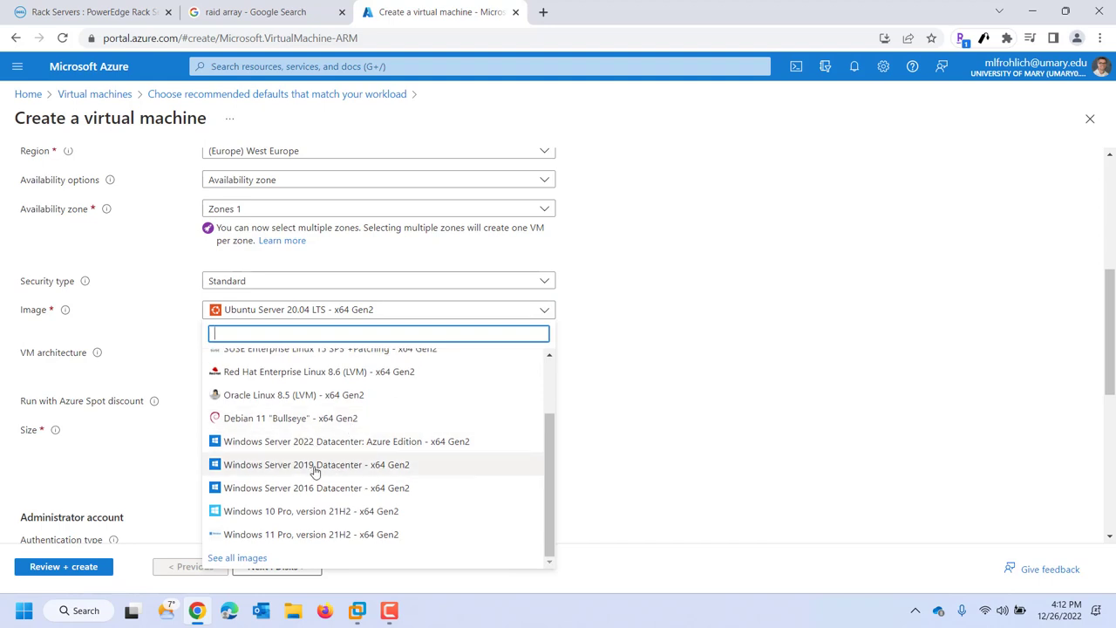
pyautogui.click(924, 459)
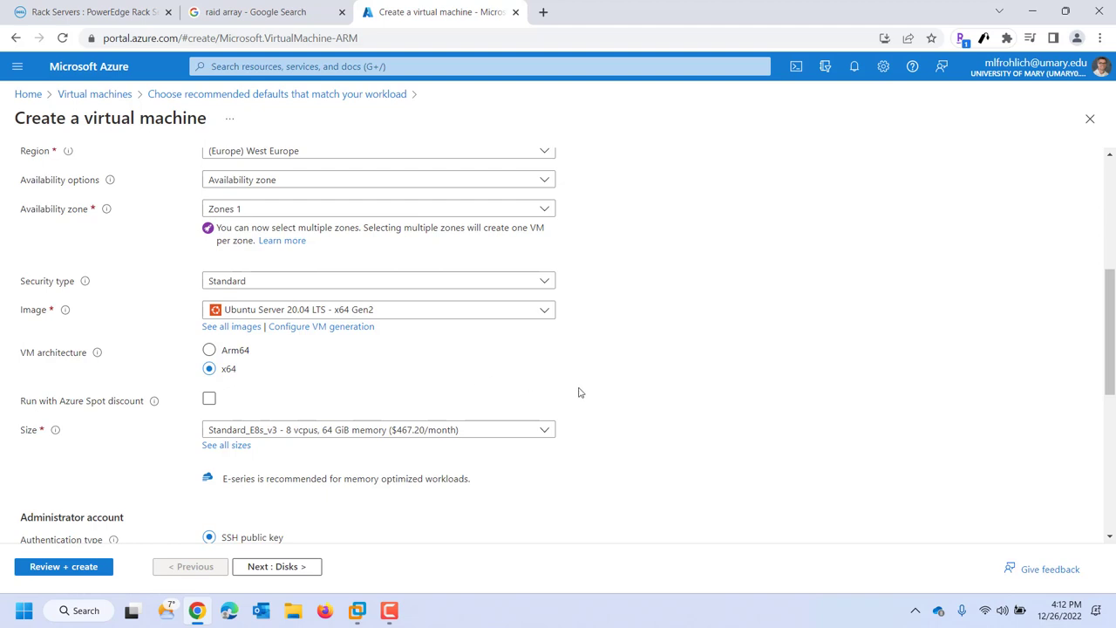
pyautogui.scroll(-1, 581, 391)
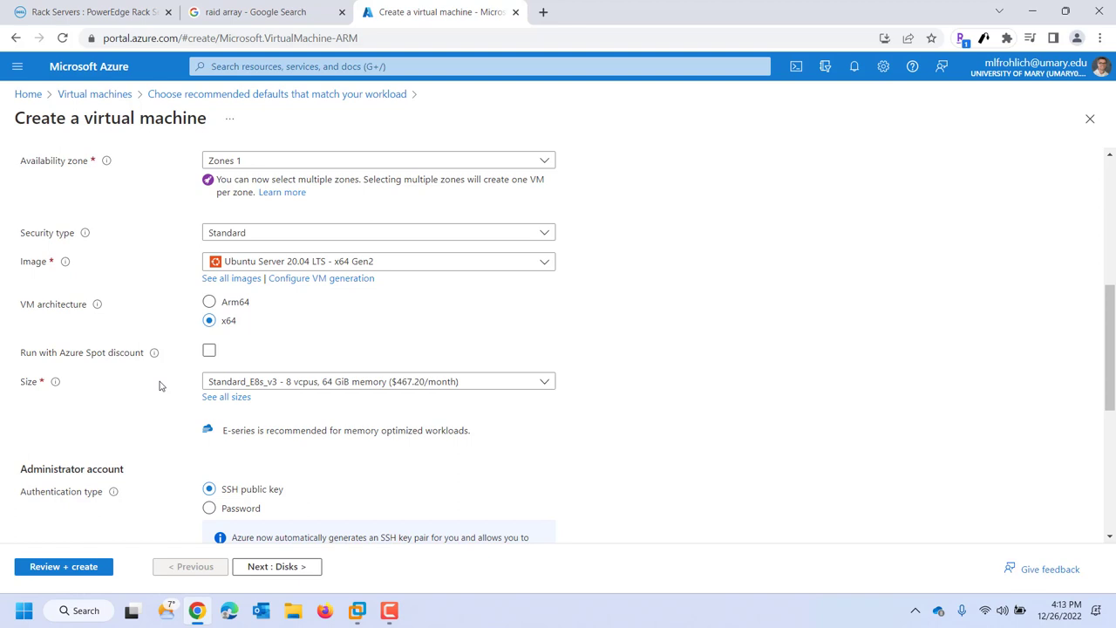
pyautogui.click(120, 13)
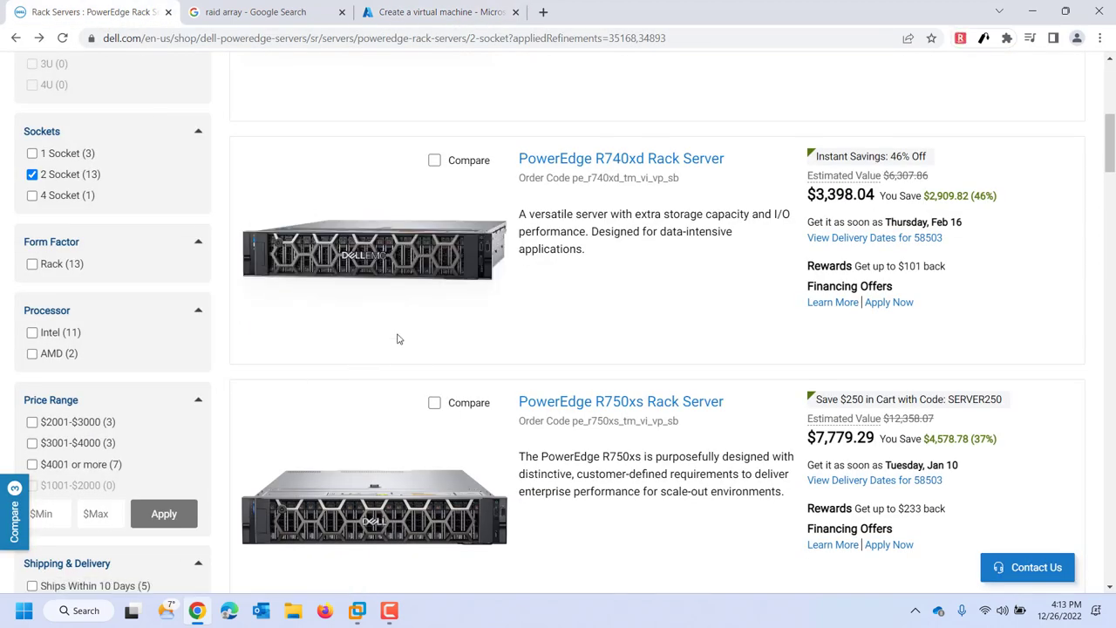
pyautogui.click(399, 10)
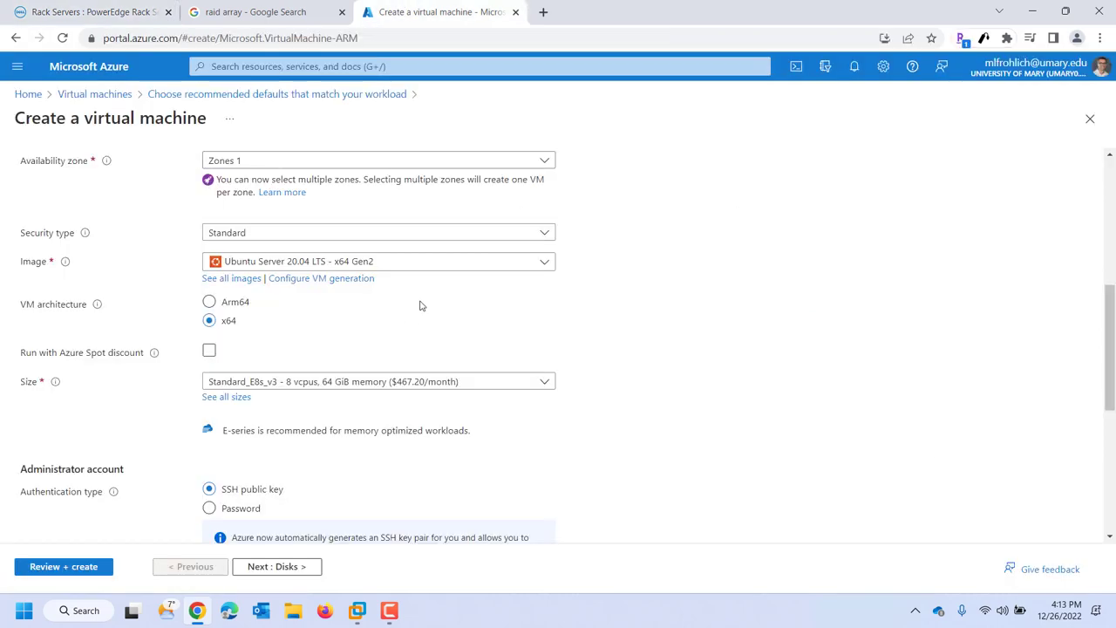
pyautogui.scroll(-1, 771, 329)
pyautogui.scroll(-4, 770, 329)
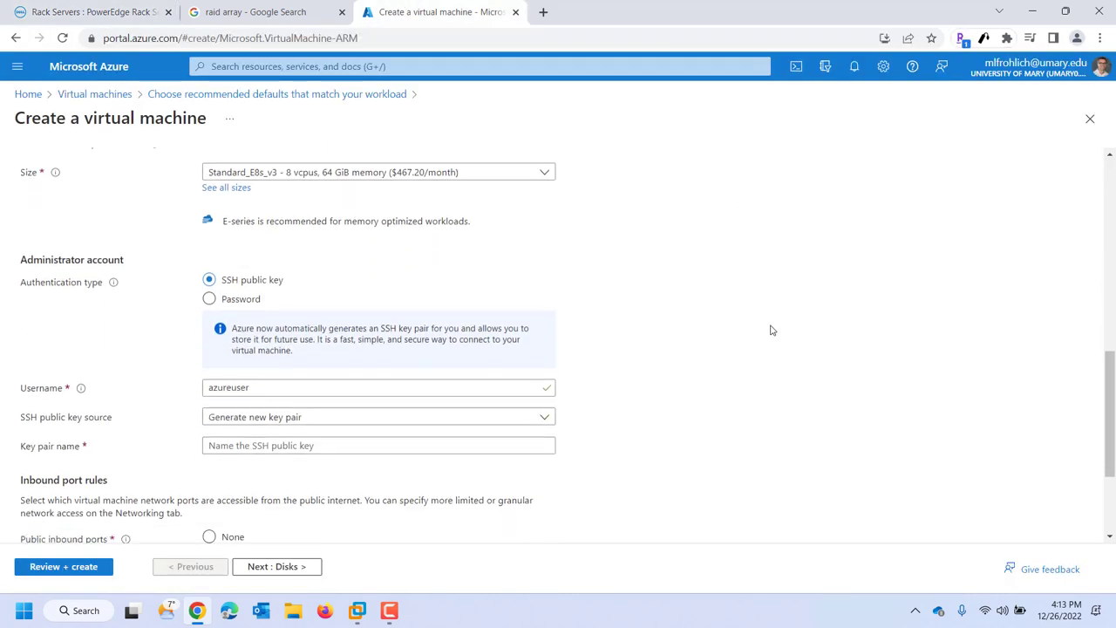
pyautogui.scroll(-2, 771, 330)
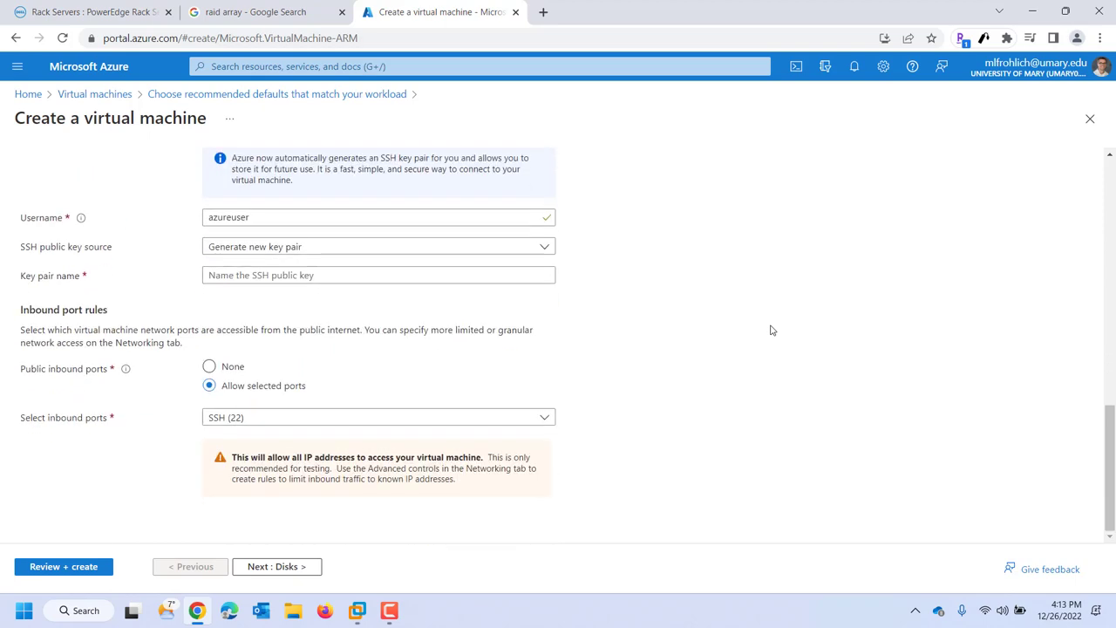
pyautogui.scroll(10, 770, 330)
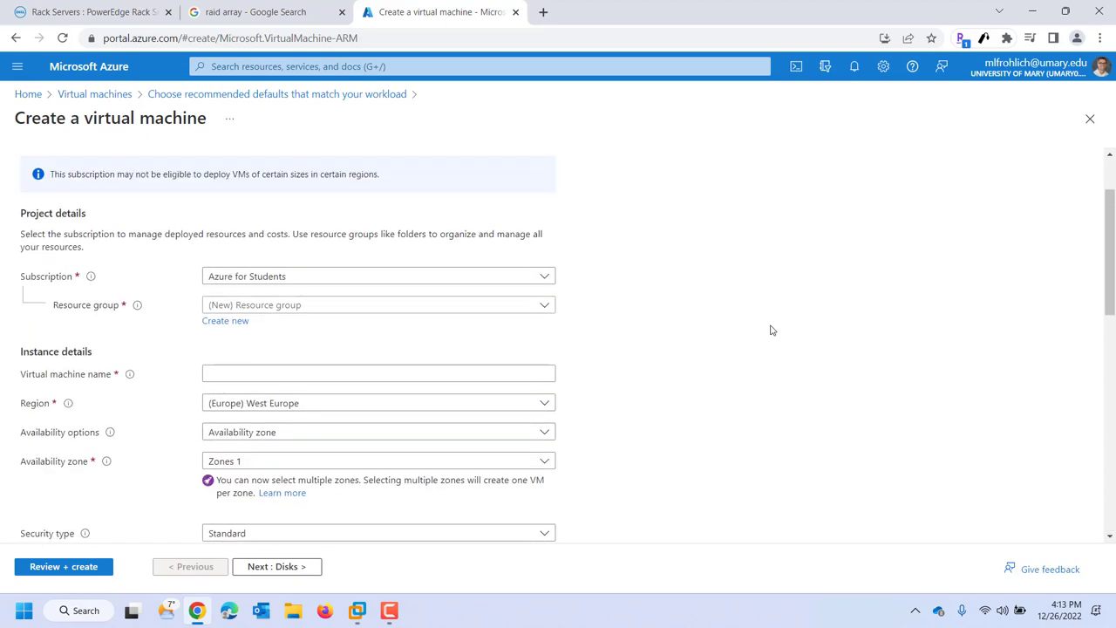
pyautogui.scroll(2, 771, 330)
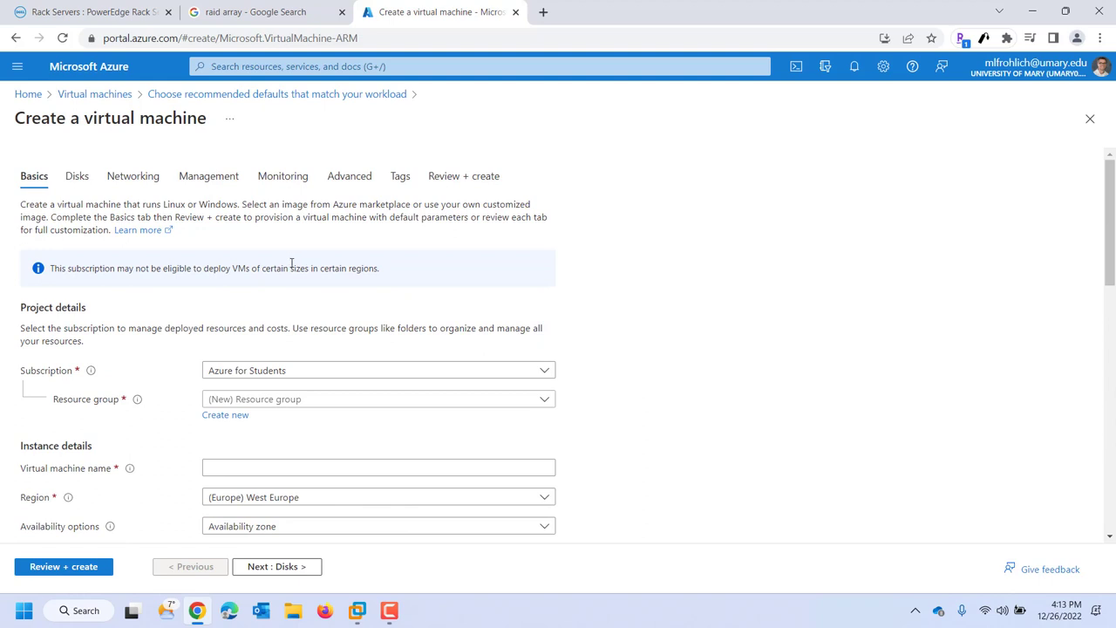
# Review the Disks step: Premium SSD (locally-redundant storage) OS disk and the data disk settings.
pyautogui.click(75, 182)
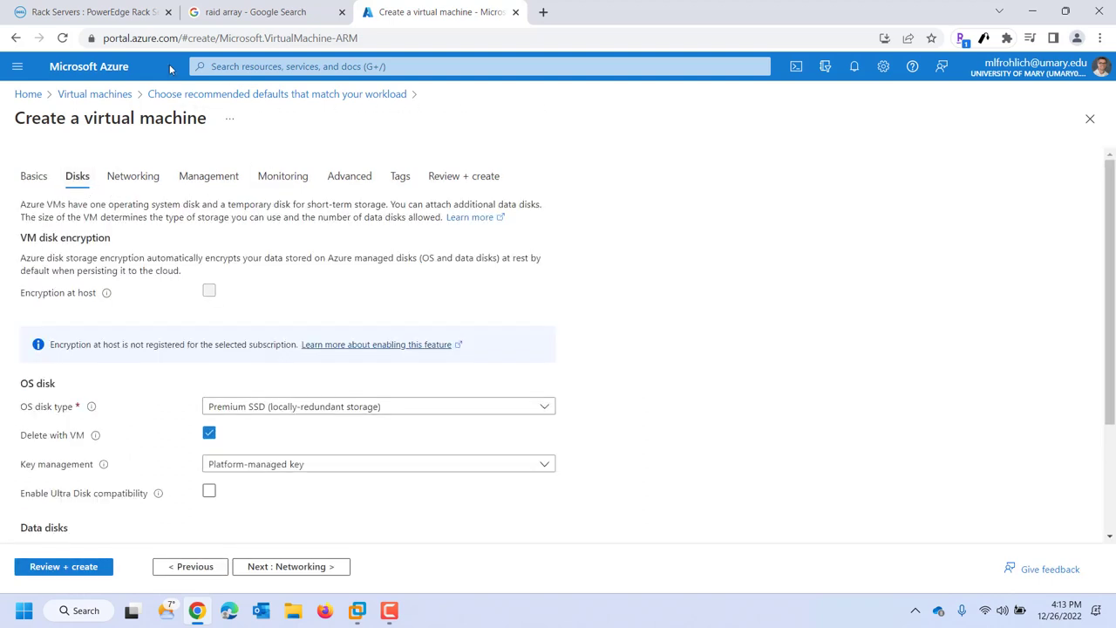
pyautogui.scroll(-1, 189, 281)
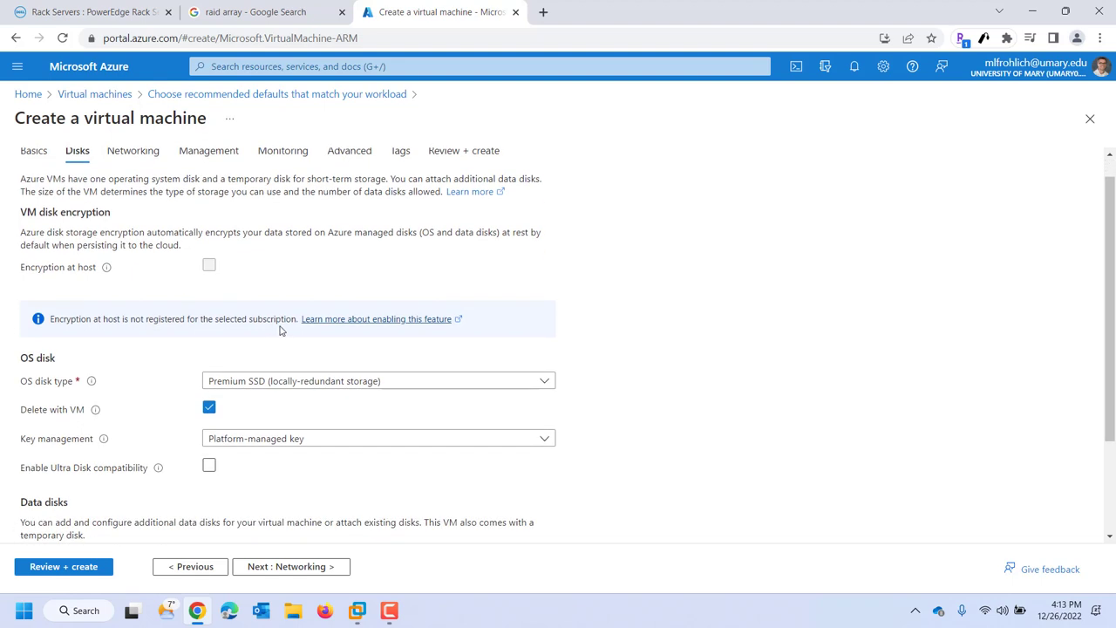
pyautogui.scroll(-1, 276, 366)
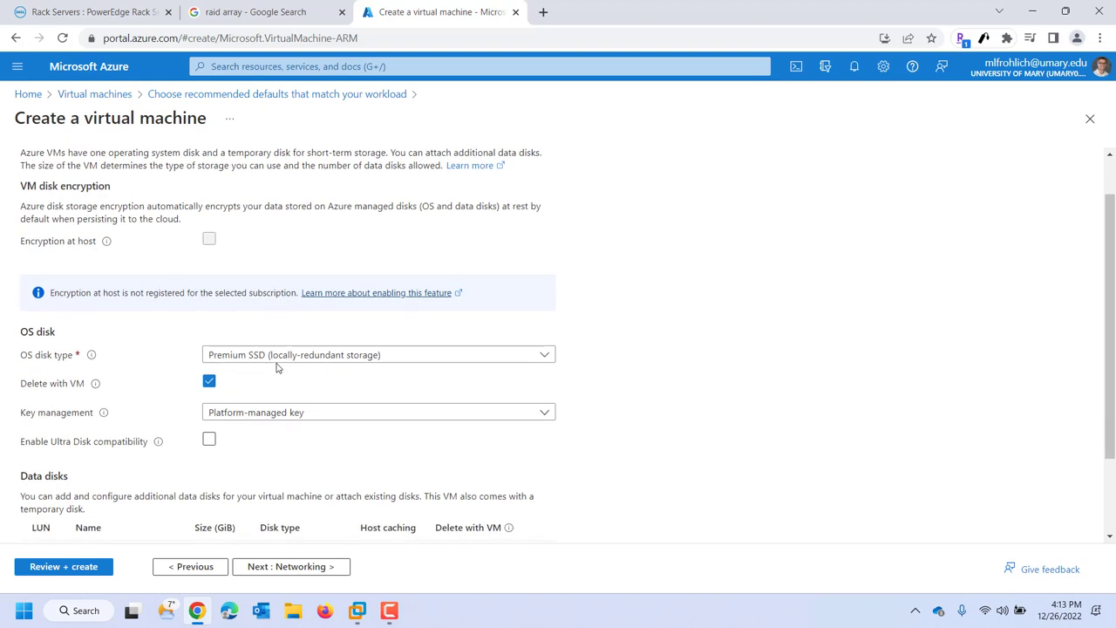